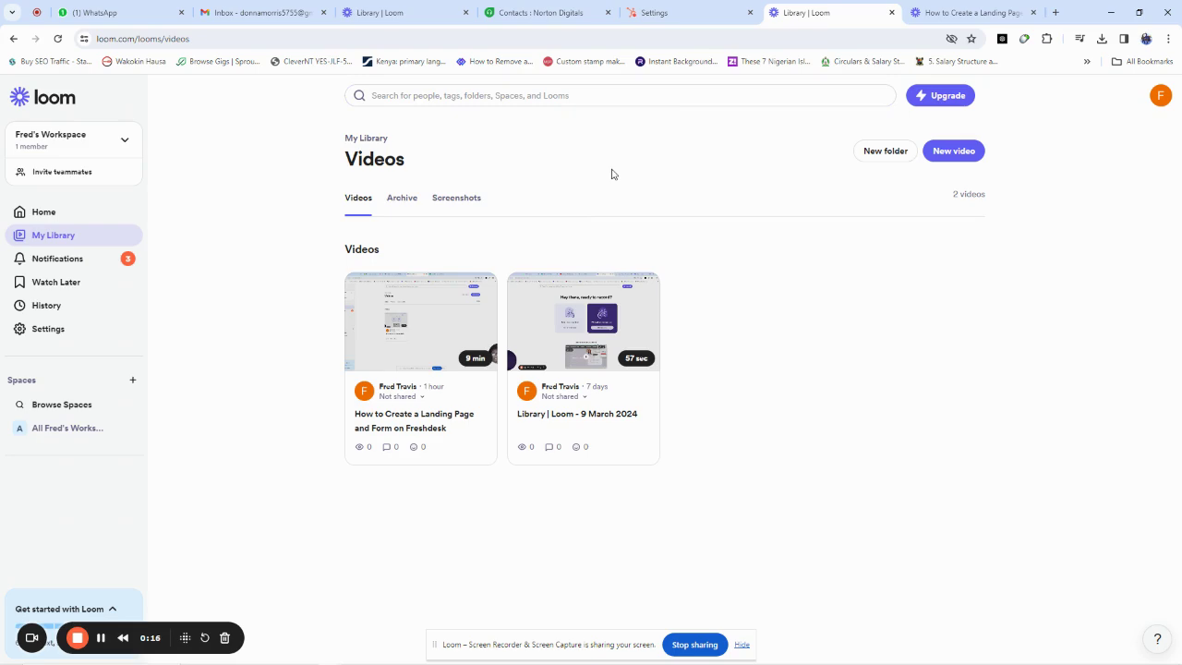
Step: Open the helpdesk dashboard showing 5 unresolved, 1 overdue and 4 open tickets
click(543, 13)
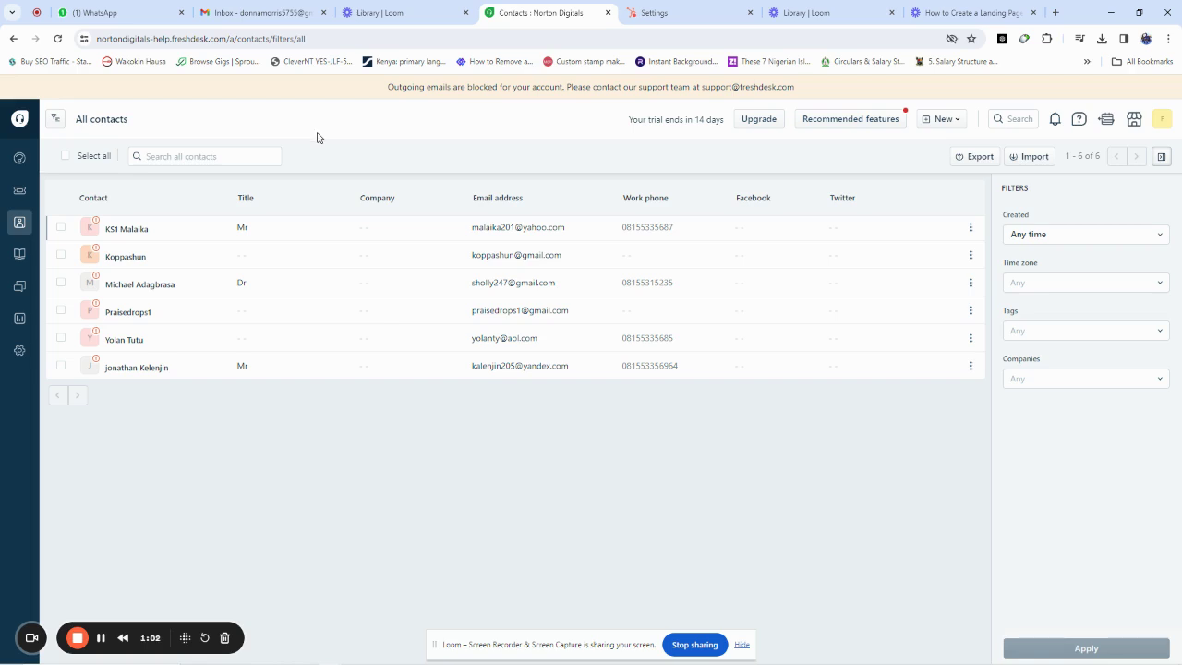
click(22, 159)
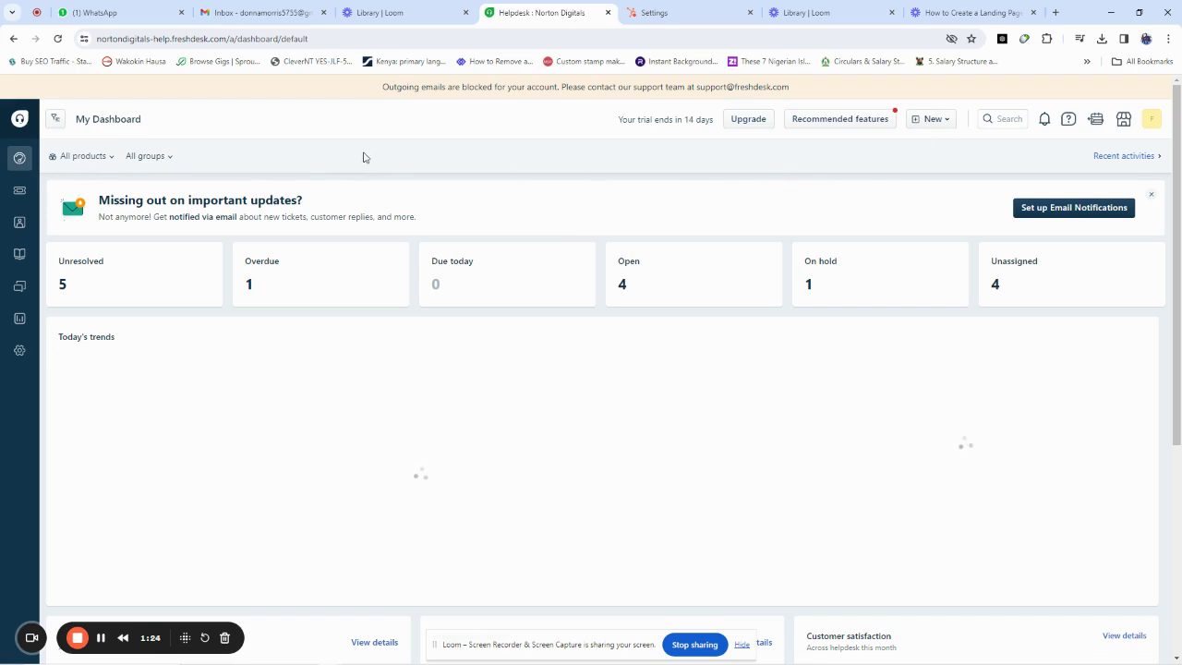
Step: Start a blank new ticket with the default Phone source, Open status and Low priority
click(933, 123)
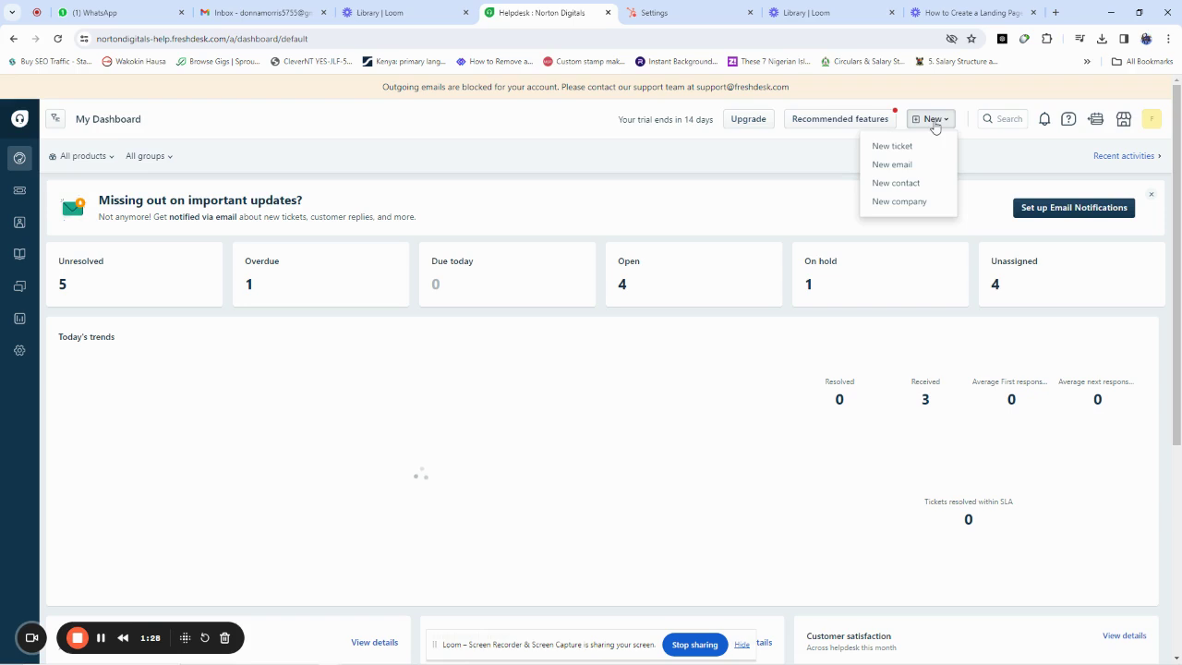
click(896, 182)
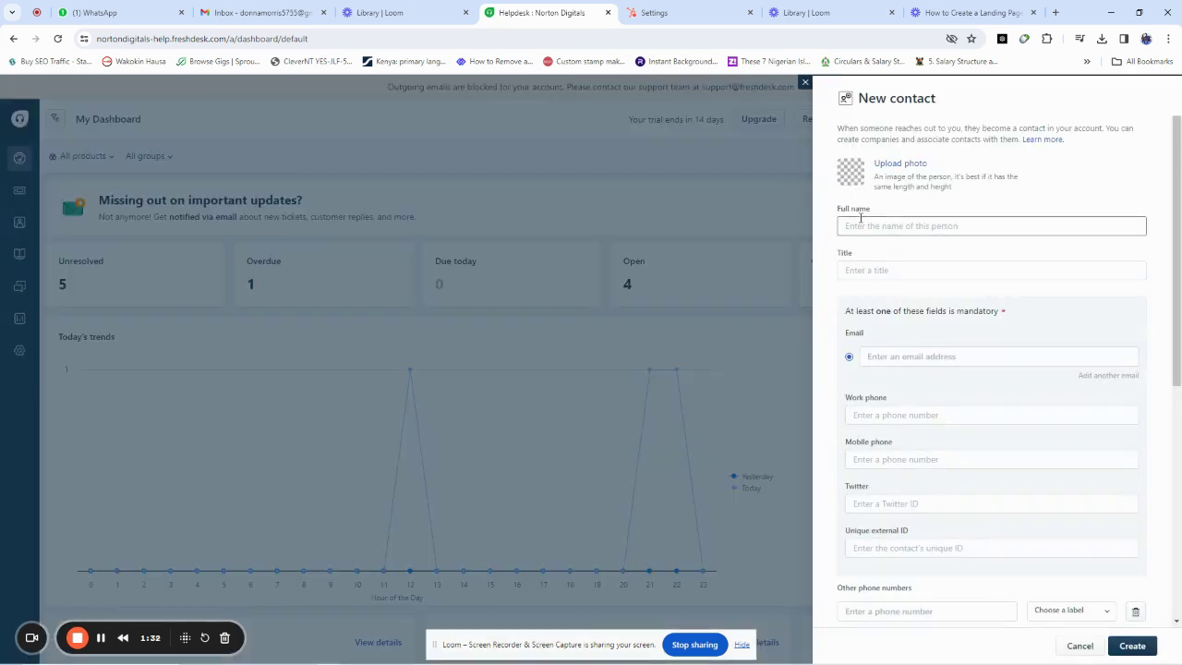
click(806, 82)
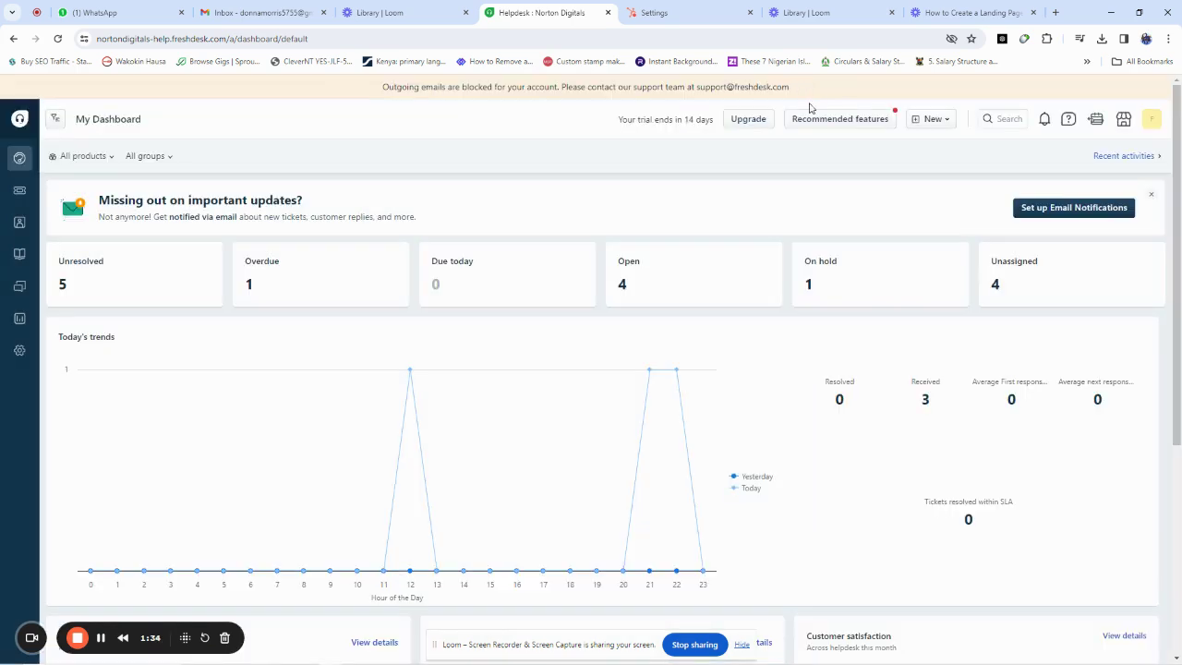
click(938, 121)
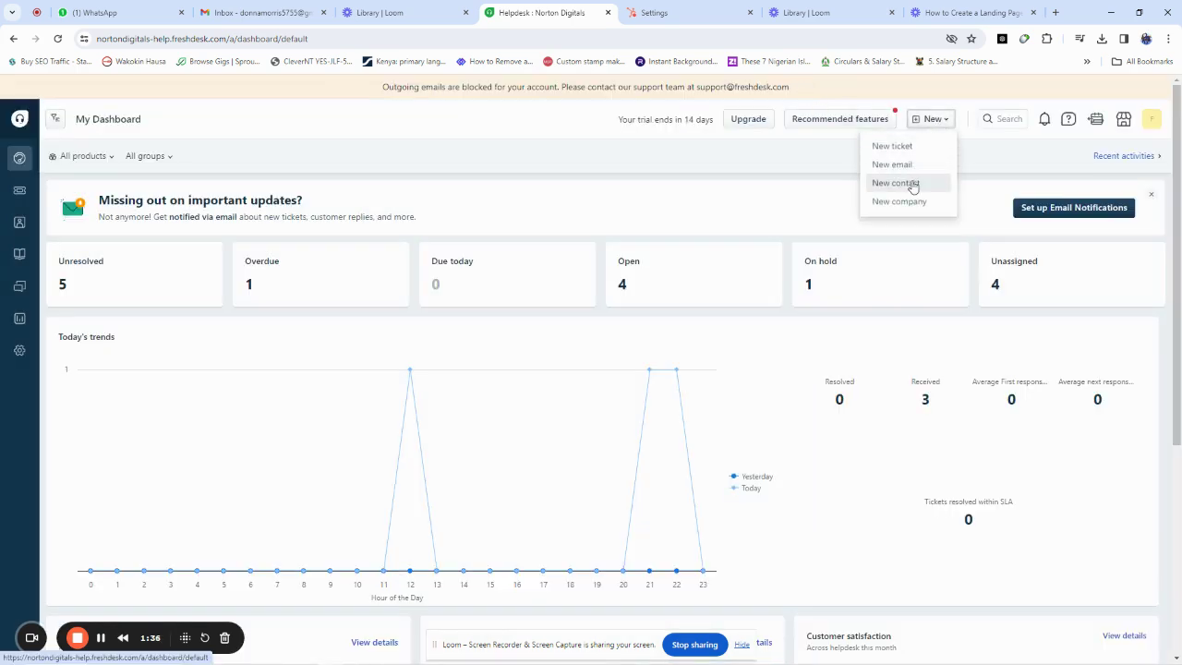
click(894, 148)
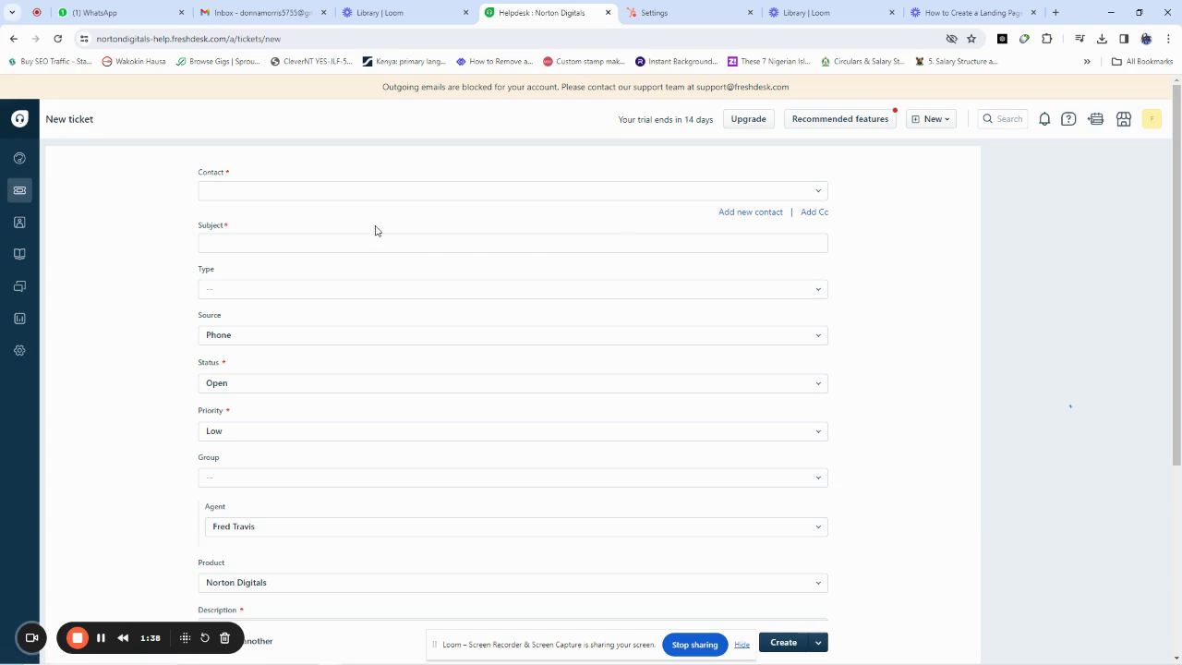
Step: Search for the customer's e-mail and select it as the ticket's contact
click(239, 192)
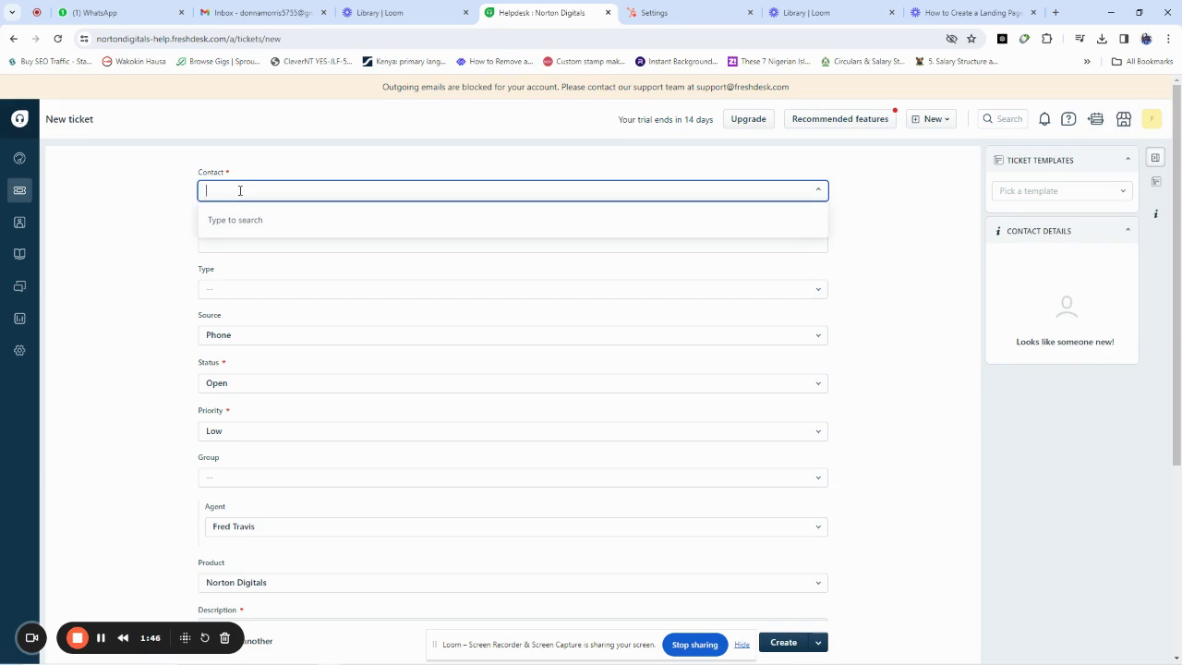
click(240, 191)
click(241, 193)
click(238, 193)
Step: Enter the subject 'I need my bank account statement', fixing the typos
click(211, 245)
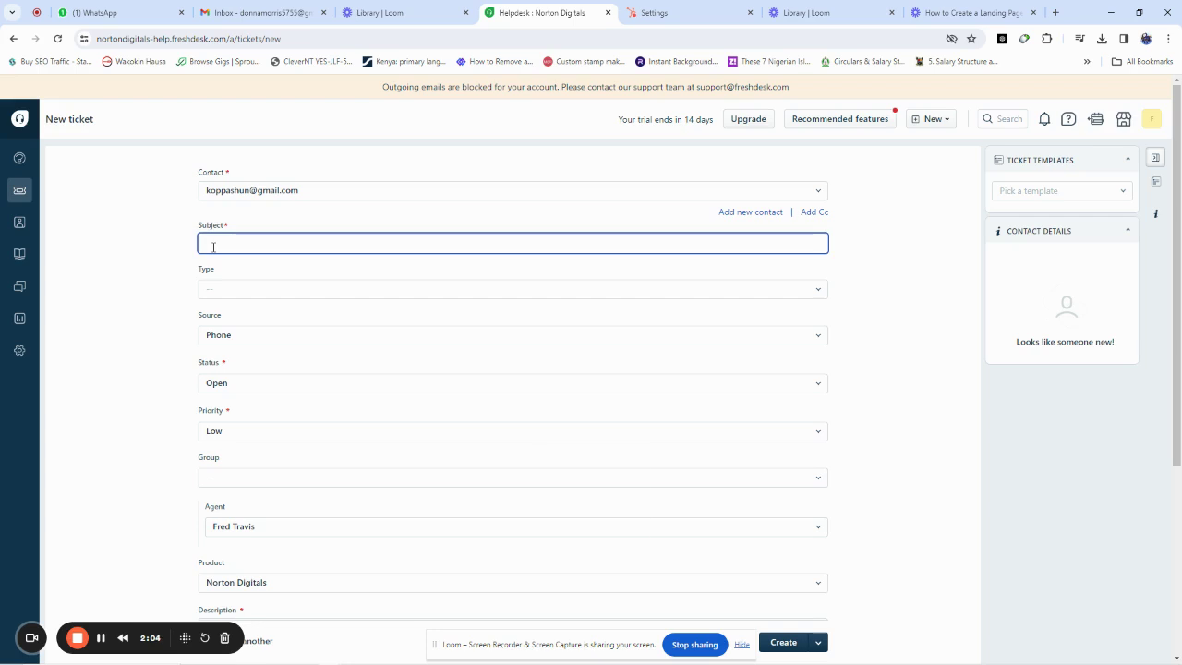
text(I need my bank account)
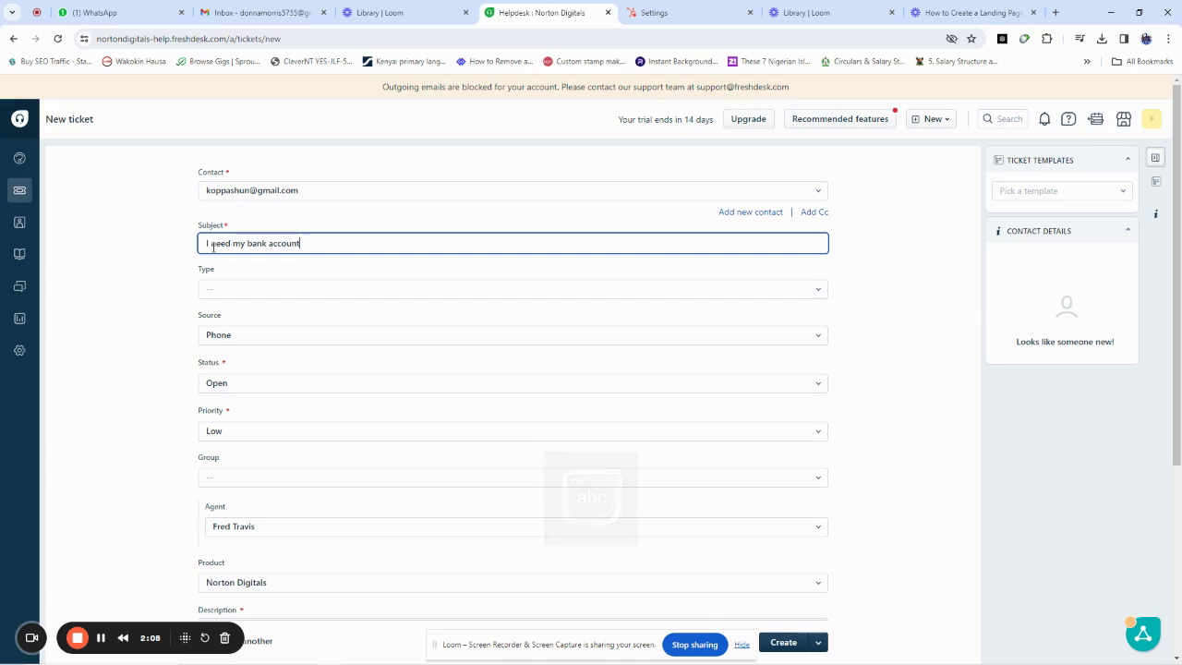
text( statement)
Step: Finish the subject and set type Feature Request, keeping source Phone and status Open
click(216, 289)
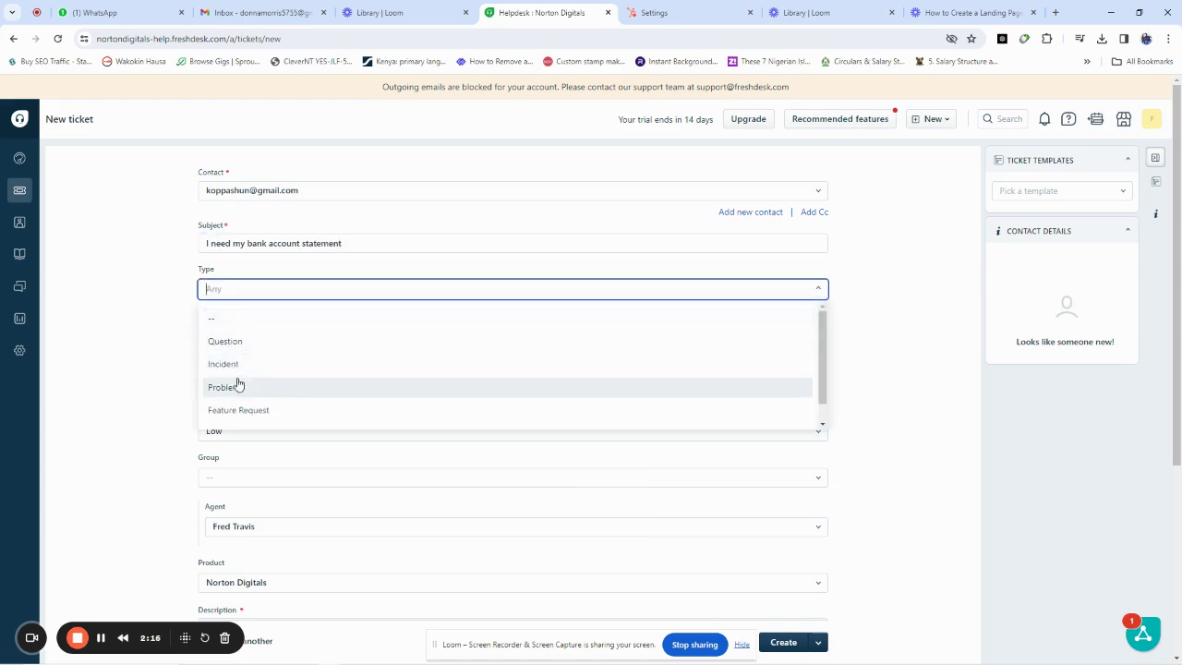
click(243, 410)
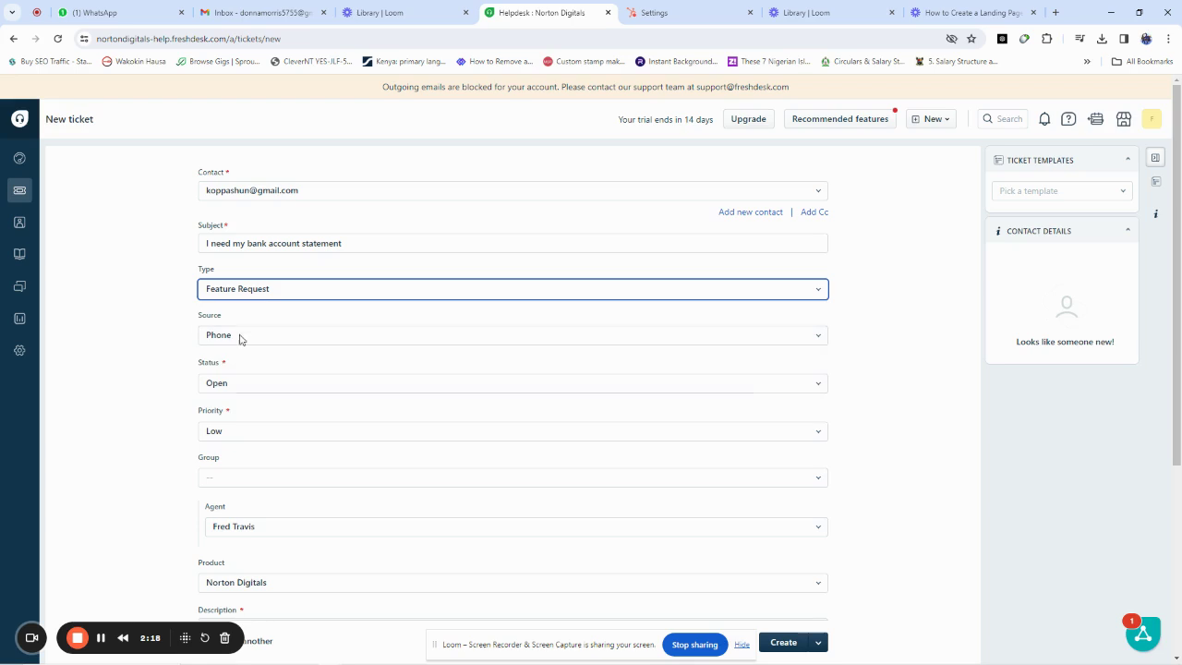
click(222, 335)
click(235, 343)
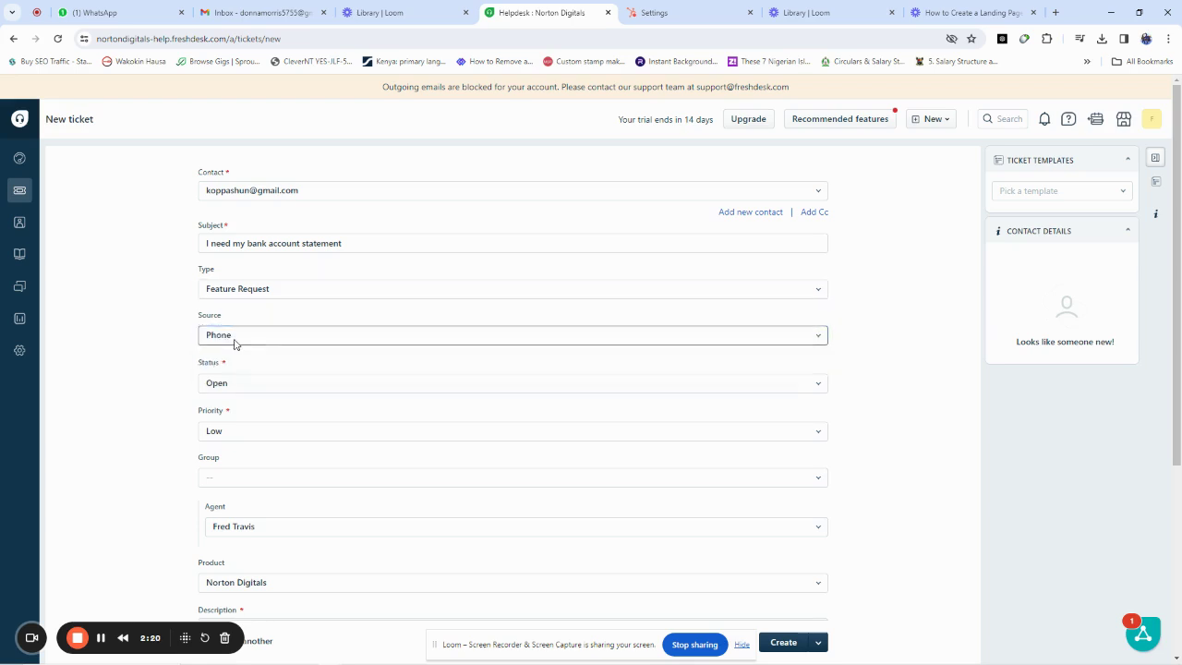
click(220, 383)
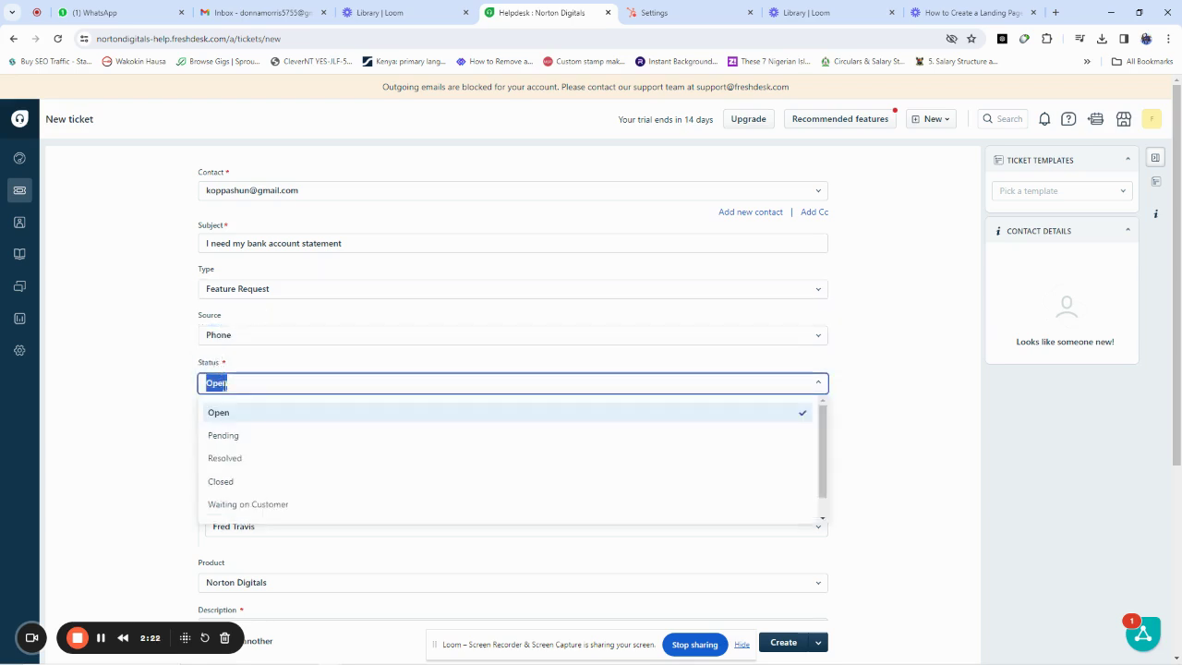
click(219, 414)
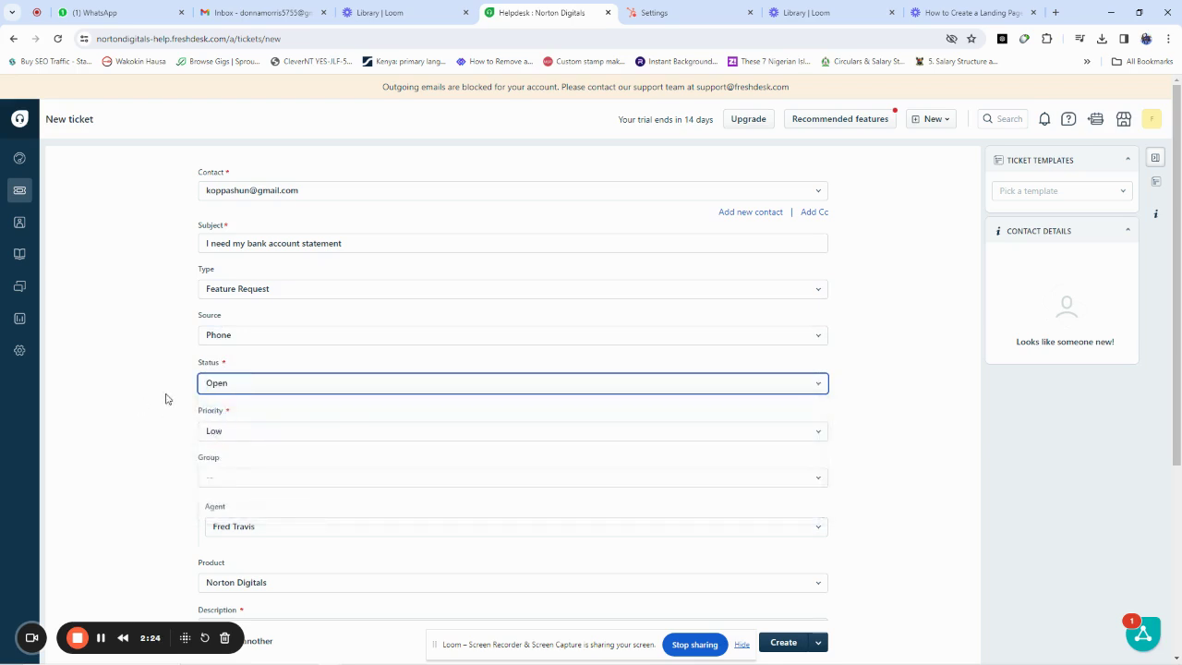
Step: Set priority to High, group to Billing, and leave the agent unassigned
scroll(185, 378, down, 2)
click(228, 248)
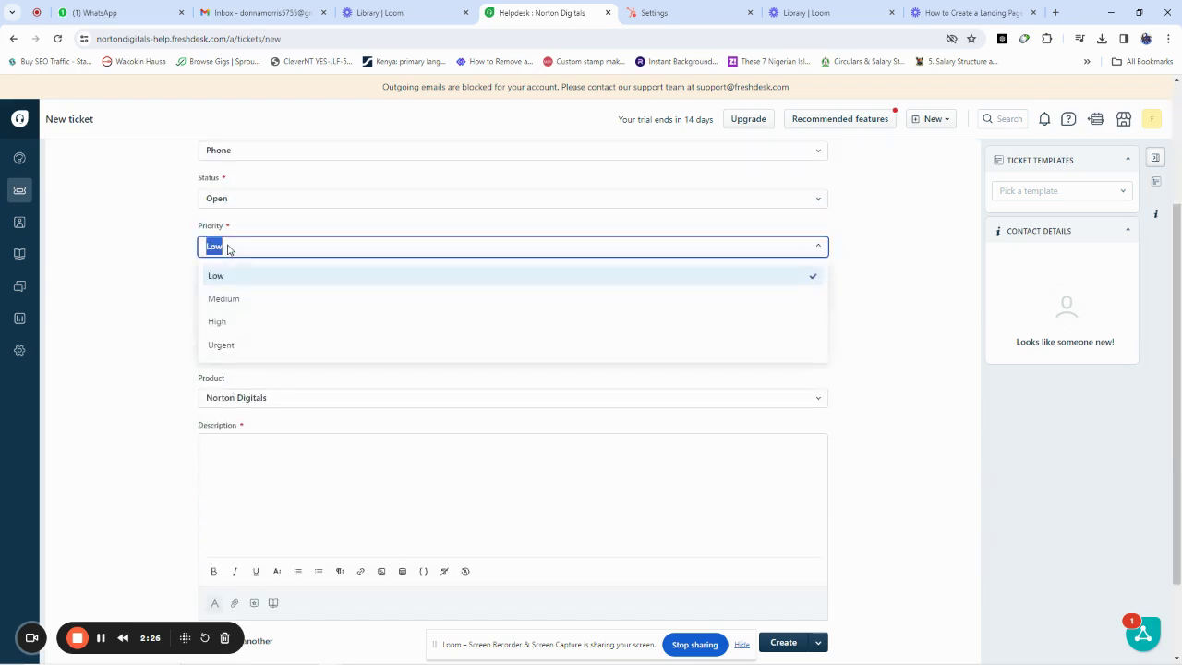
click(231, 325)
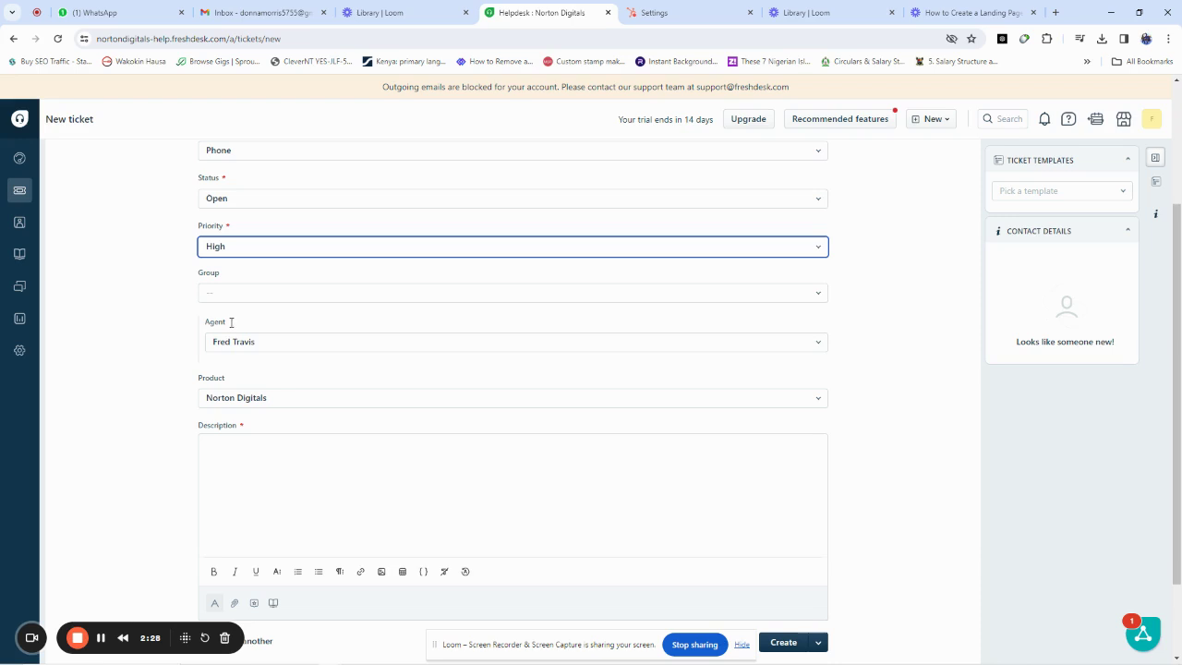
click(228, 295)
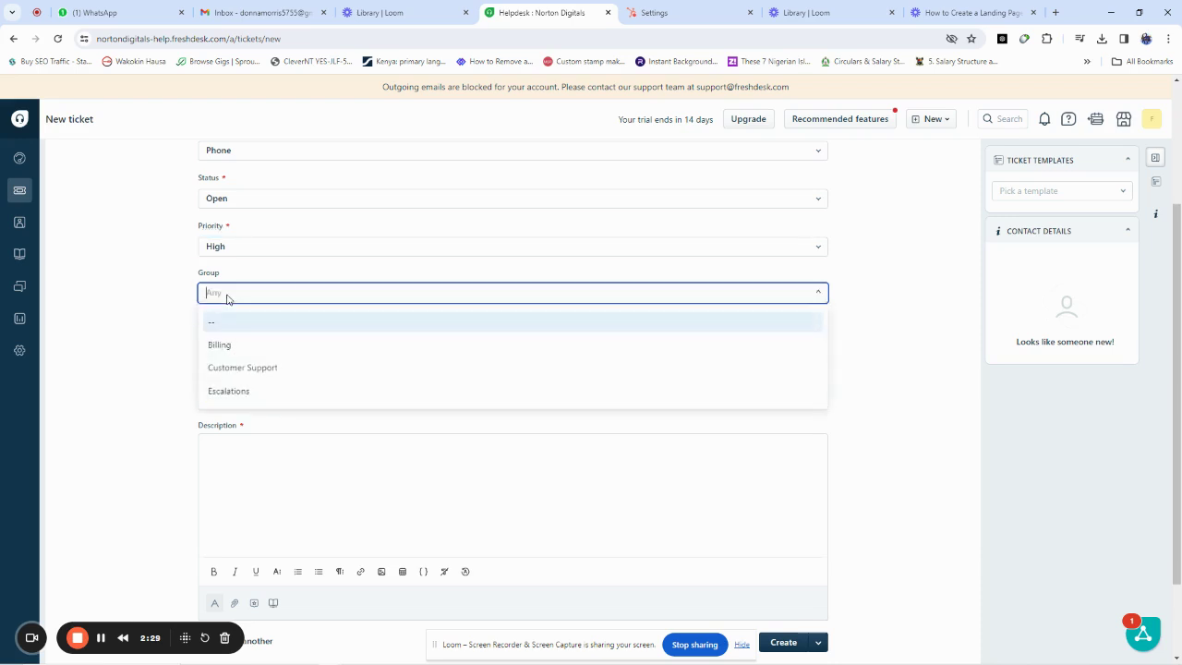
click(226, 346)
click(212, 347)
click(219, 372)
click(253, 445)
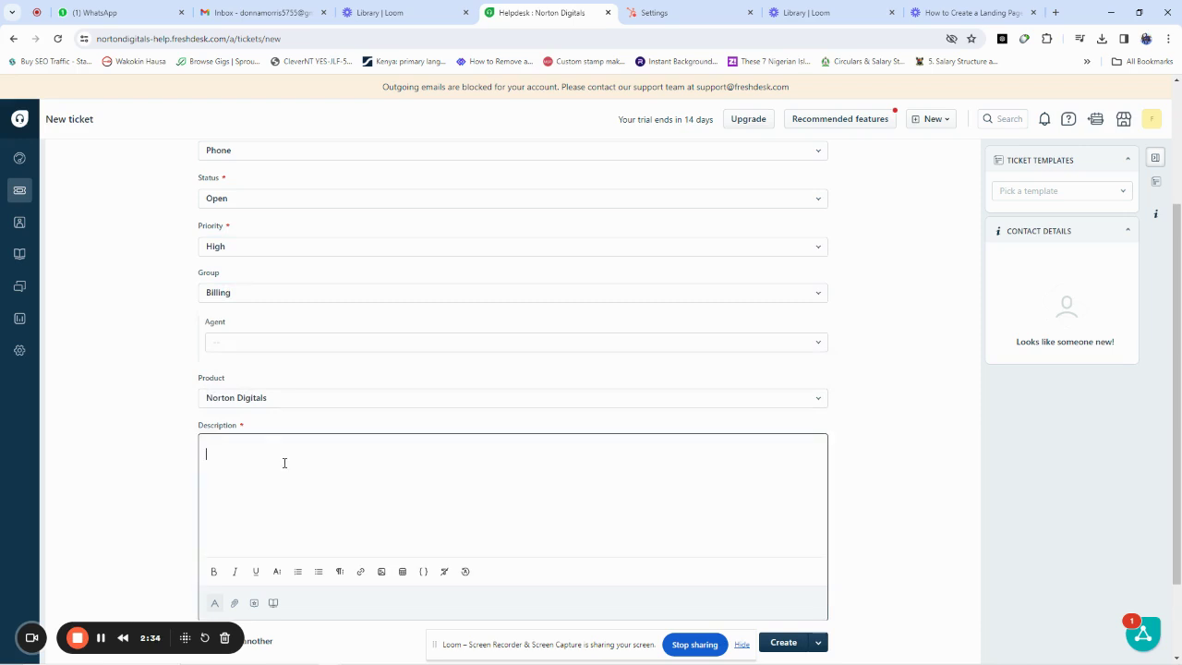
scroll(284, 462, up, 3)
scroll(246, 416, down, 3)
scroll(246, 412, up, 3)
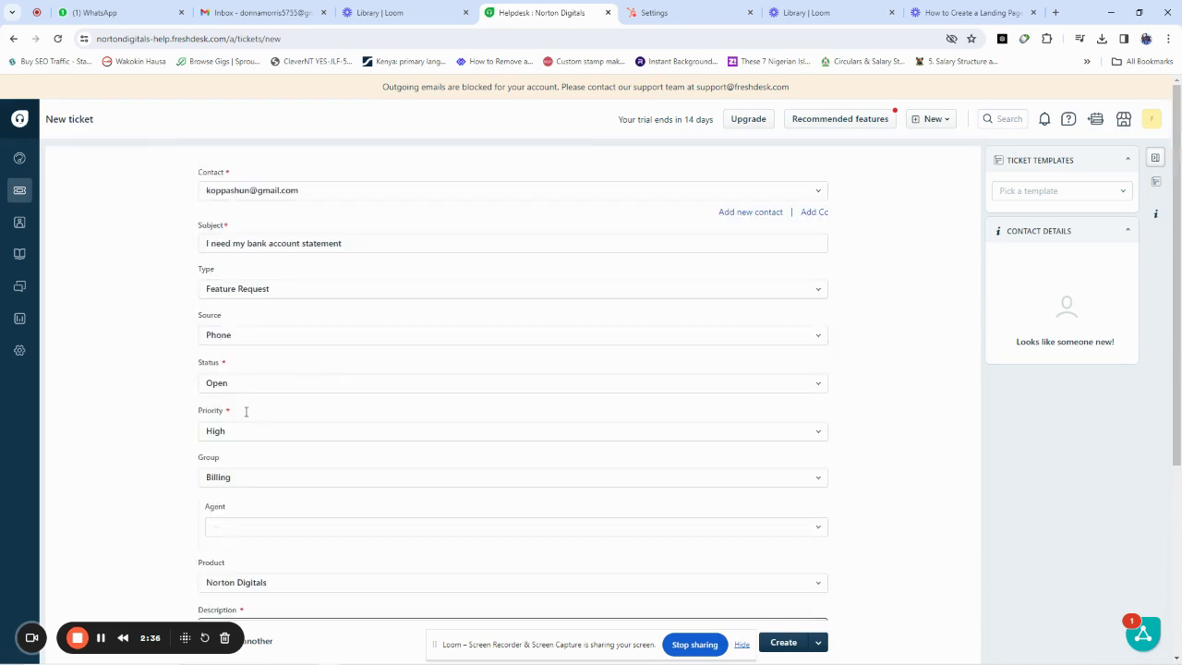
Step: Type 'Dear Madam/Sir' and request the last 6 months' statement for submission at the embassy
scroll(245, 412, down, 3)
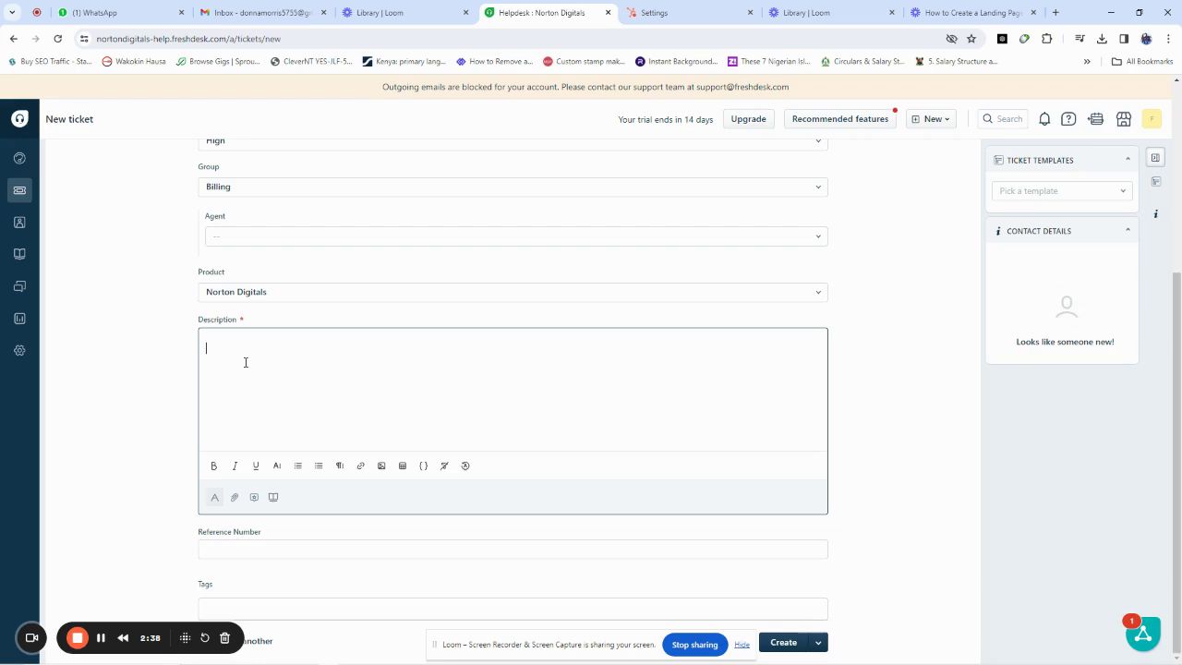
text(Dear Madam/)
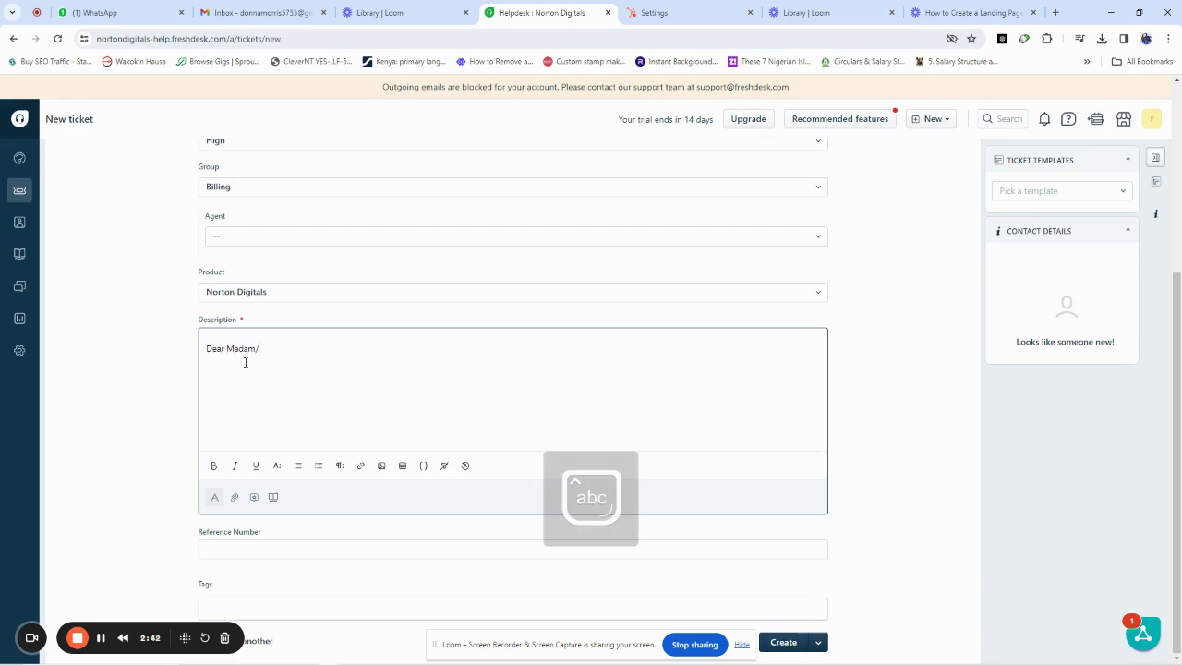
text(SirI wish to request)
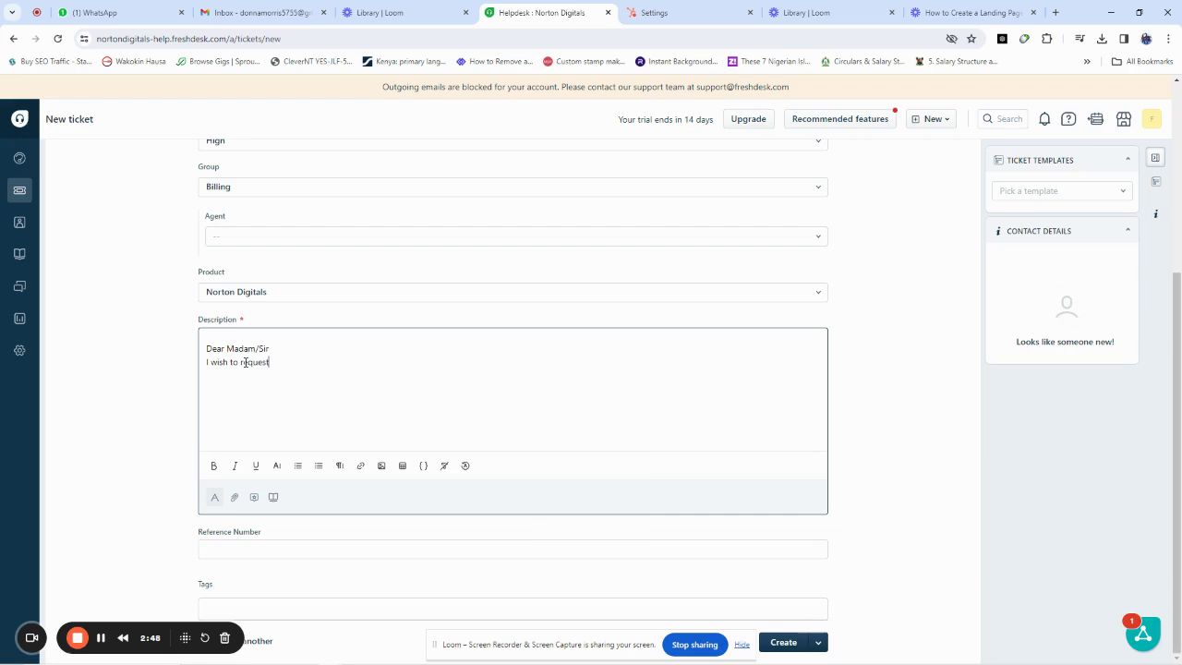
text( for my account statement for the last 6 mo)
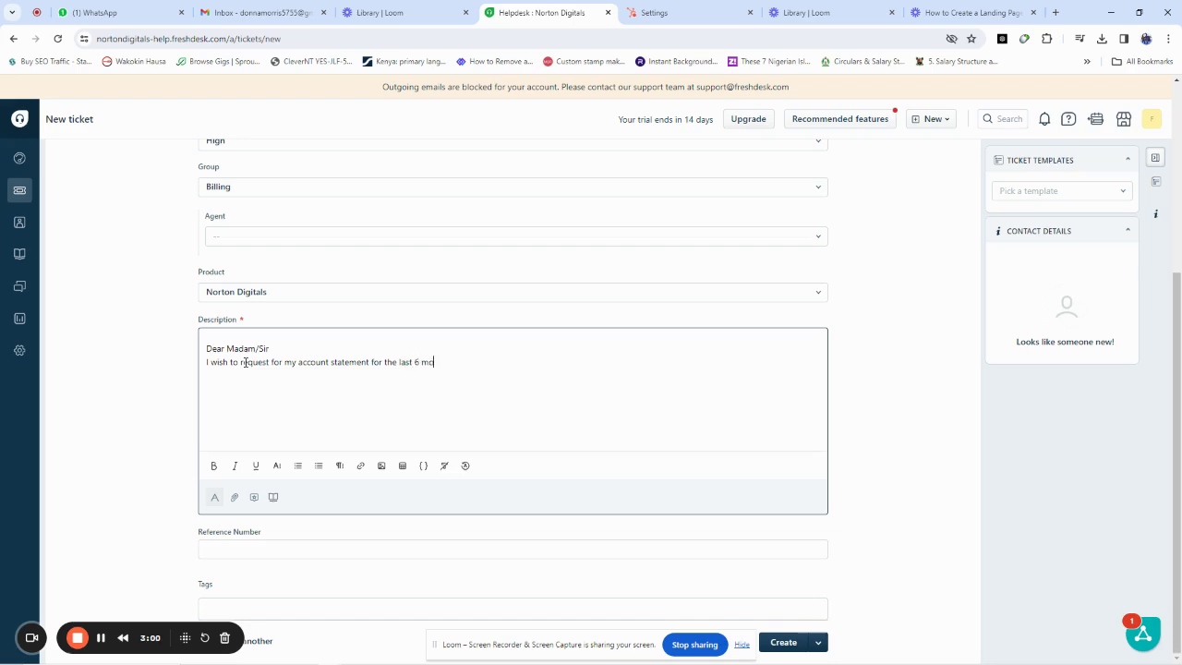
text(tnths an)
text(dd)
key(BackSpace)
key(BackSpace)
text(d the)
key(BackSpace)
text(e reason is that i will be using this)
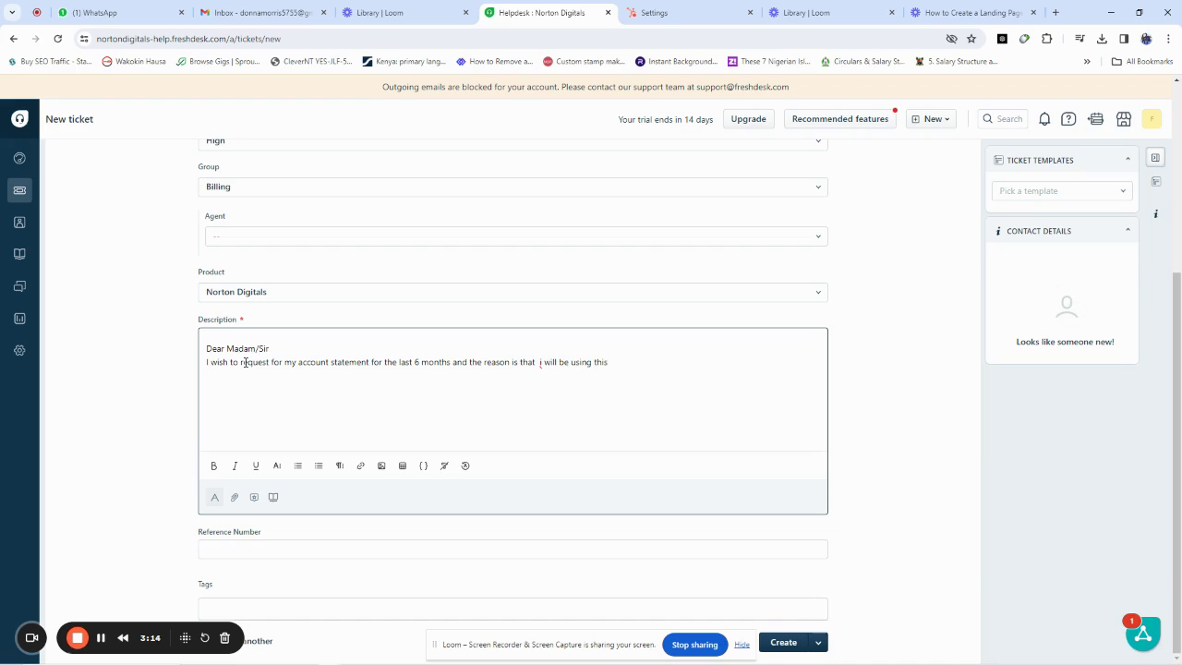
key(BackSpace)
key(BackSpace)
key(BackSpace)
key(BackSpace)
key(BackSpace)
key(BackSpace)
key(BackSpace)
key(BackSpace)
key(BackSpace)
key(BackSpace)
text(submitting this at the embassy)
key(BackSpace)
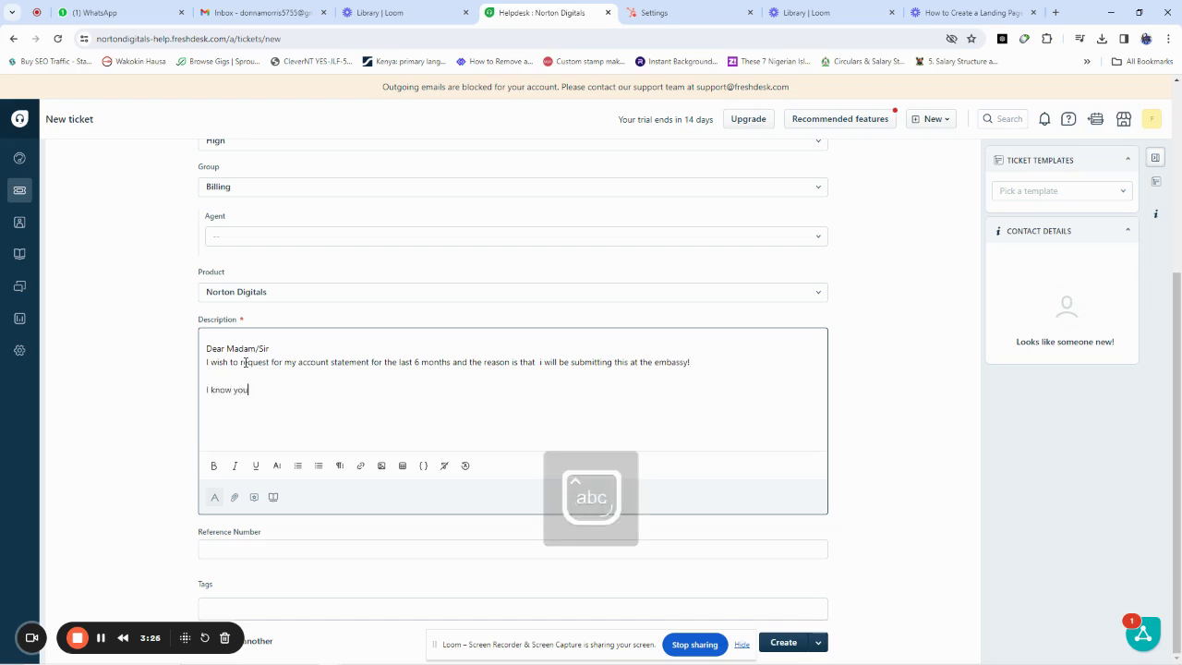
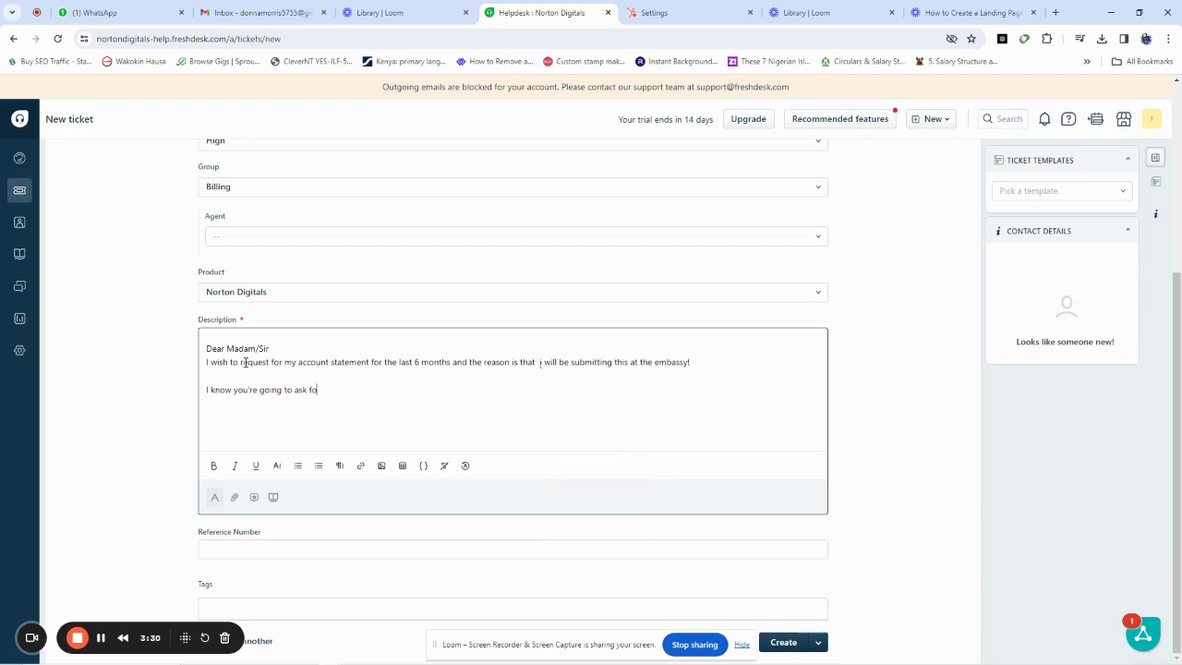
Step: Add a sentence introducing the customer details below and begin the customer's name line
key(BackSpace)
key(BackSpace)
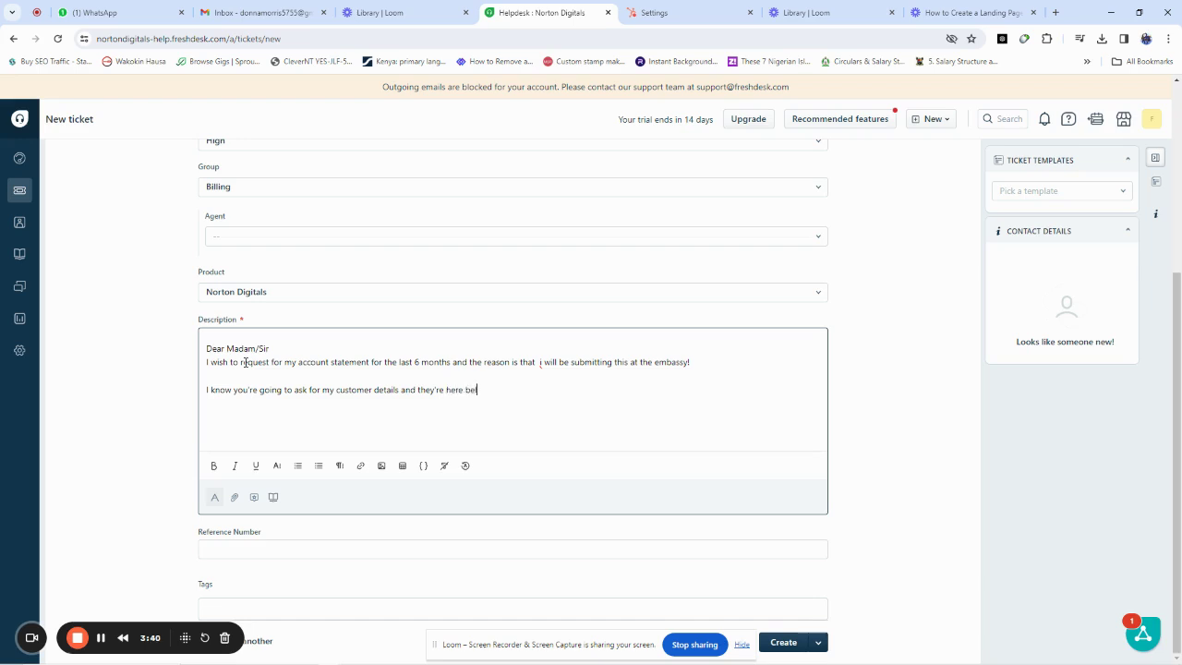
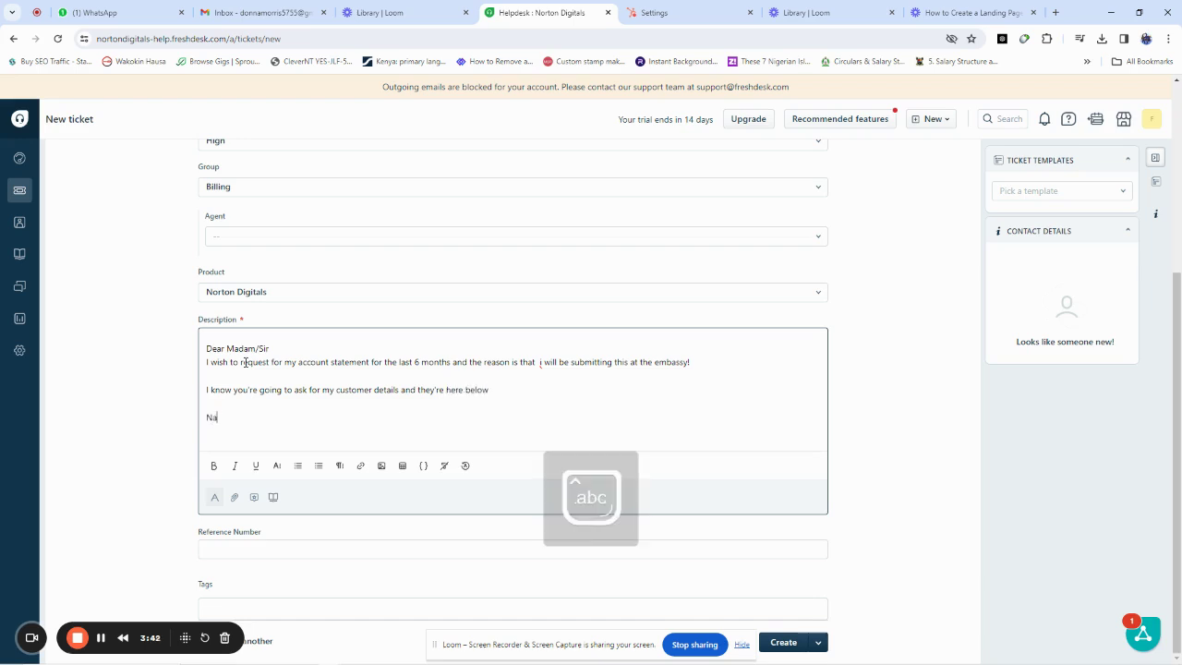
Step: Add separate lines with the customer's account number and Bank Verification Number
key(Return)
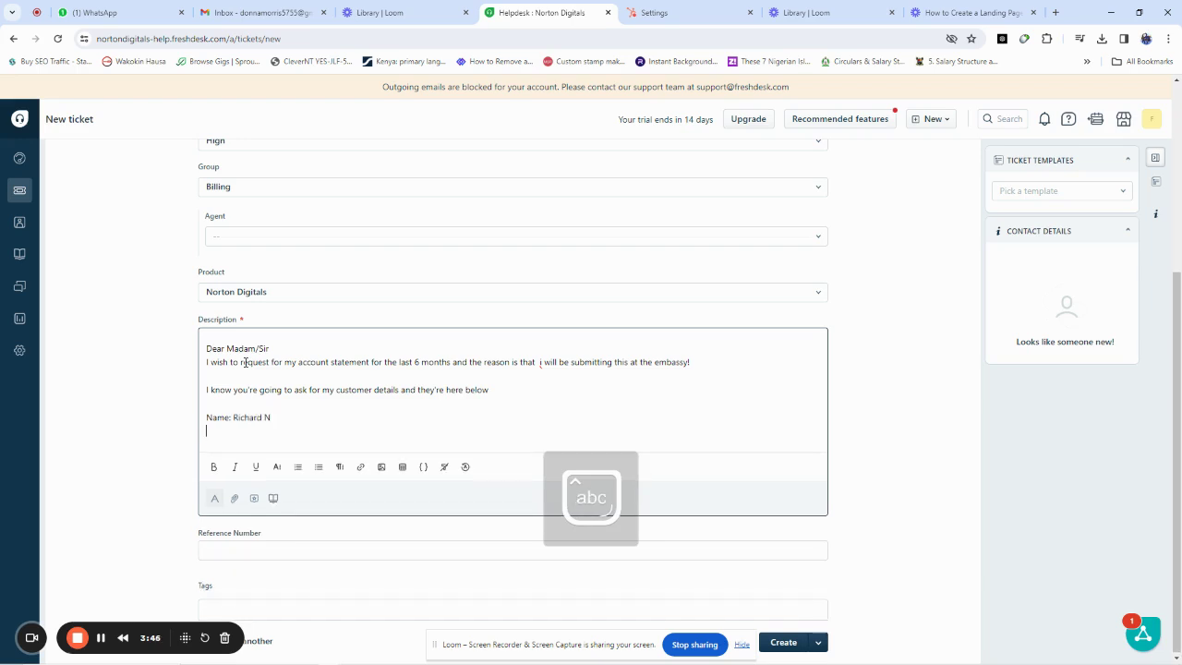
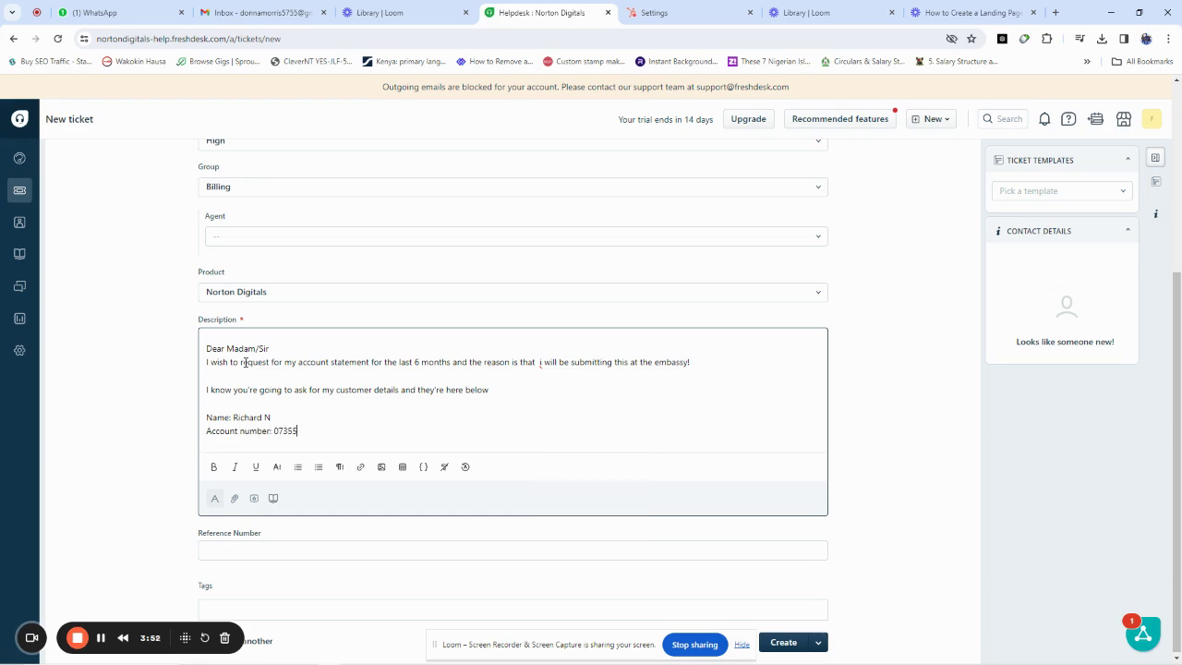
key(Return)
text(Ban)
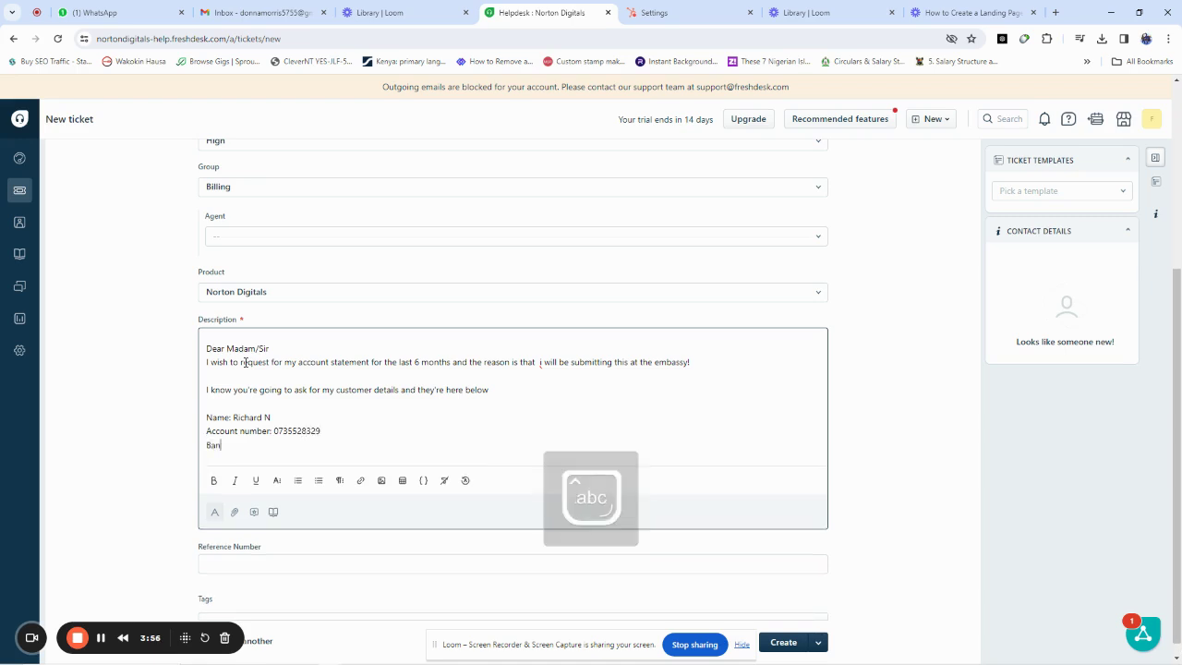
text(k Verification Numver)
key(BackSpace)
key(BackSpace)
text(ber:)
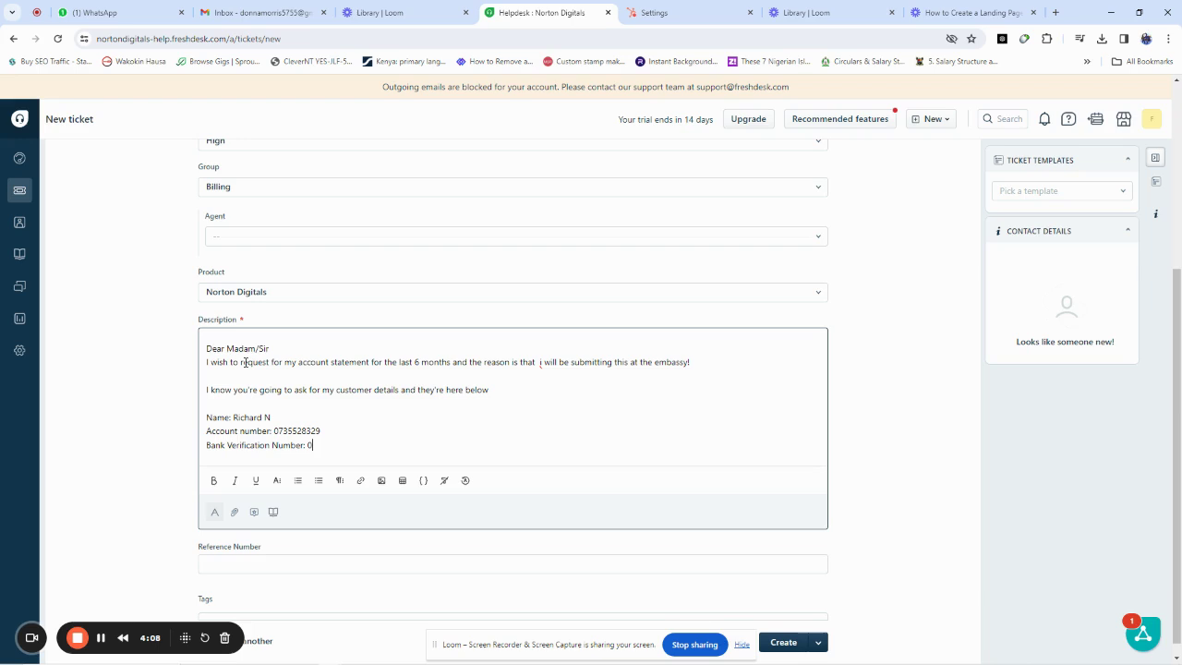
Step: Create the ticket, submitting it as ticket 6
scroll(245, 362, down, 1)
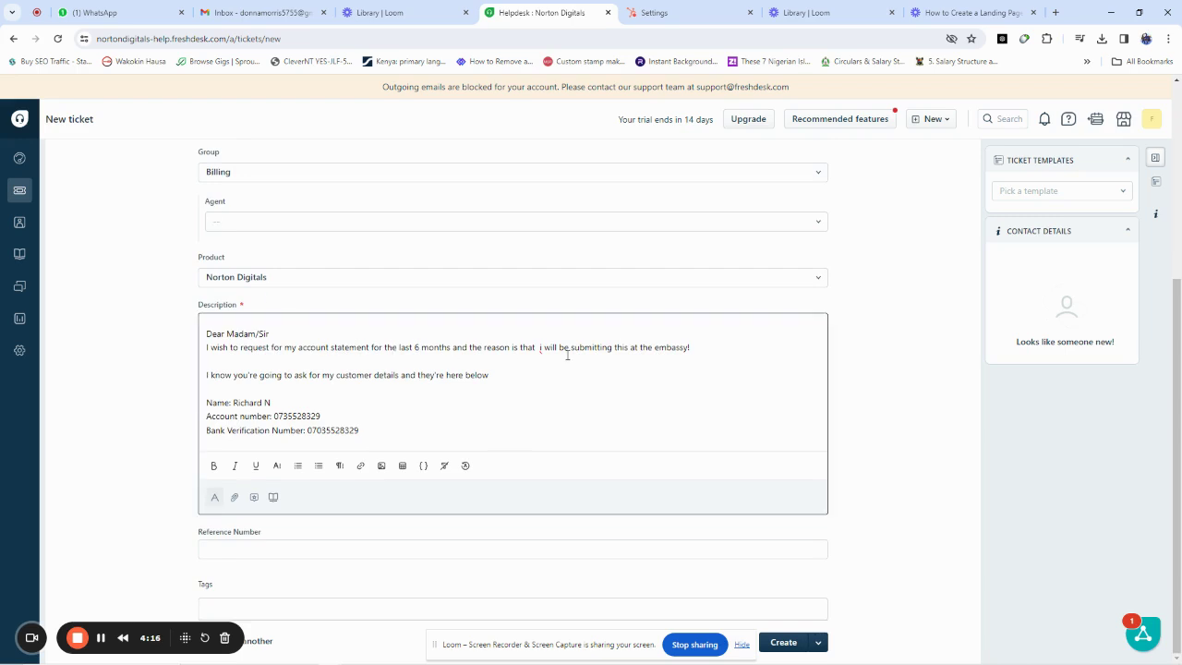
scroll(562, 334, up, 3)
scroll(589, 345, down, 3)
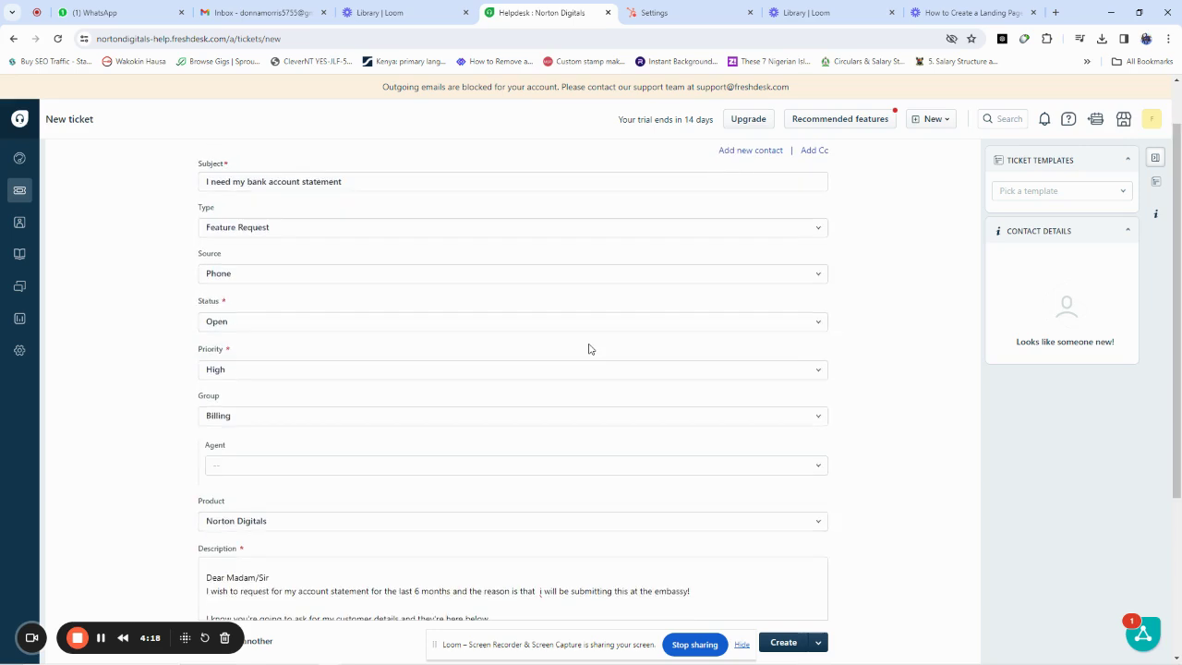
click(783, 642)
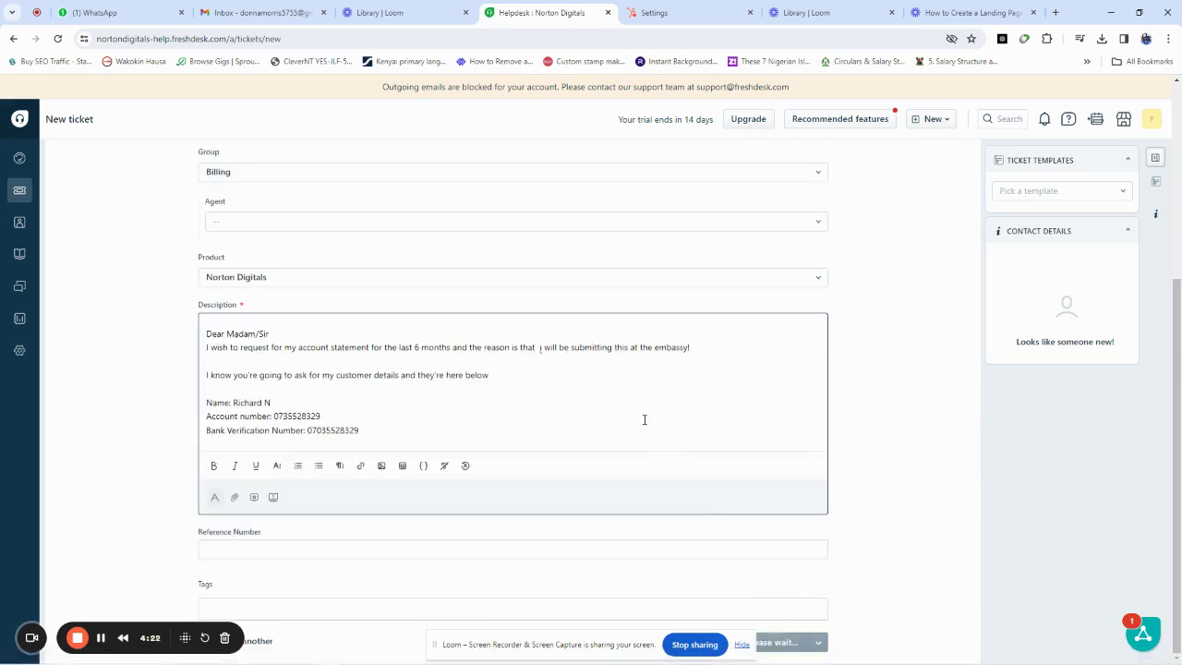
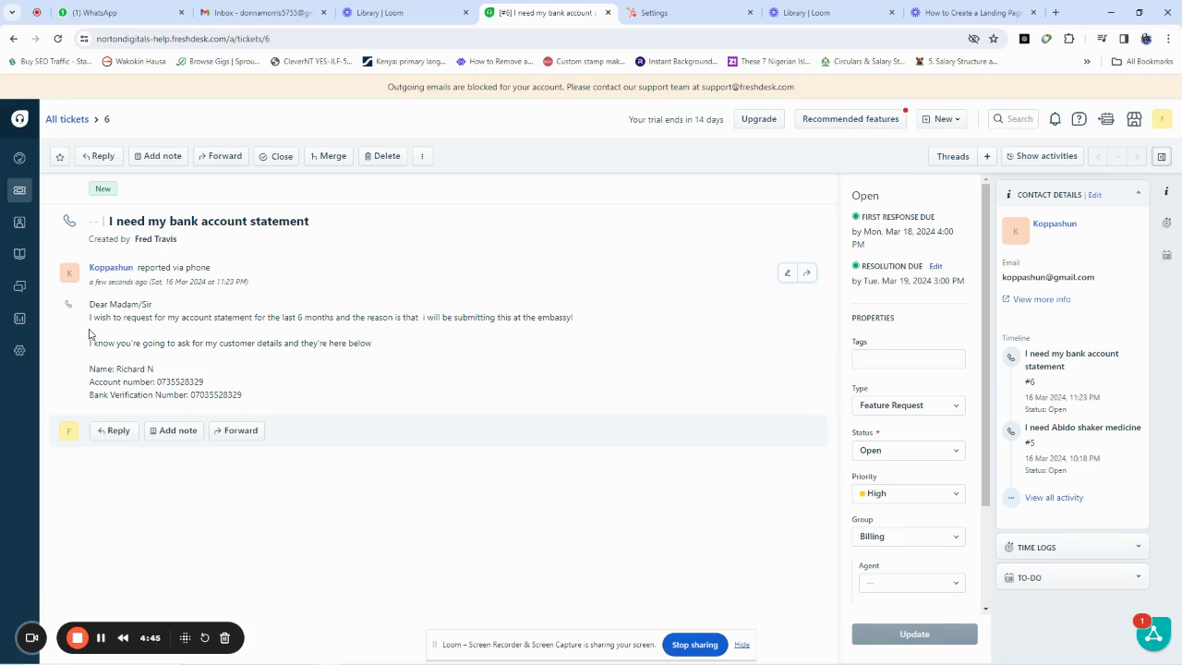
Step: Go through Admin settings to the Ticket Forms list showing Report an issue, Ask a question and Enquire status
click(20, 352)
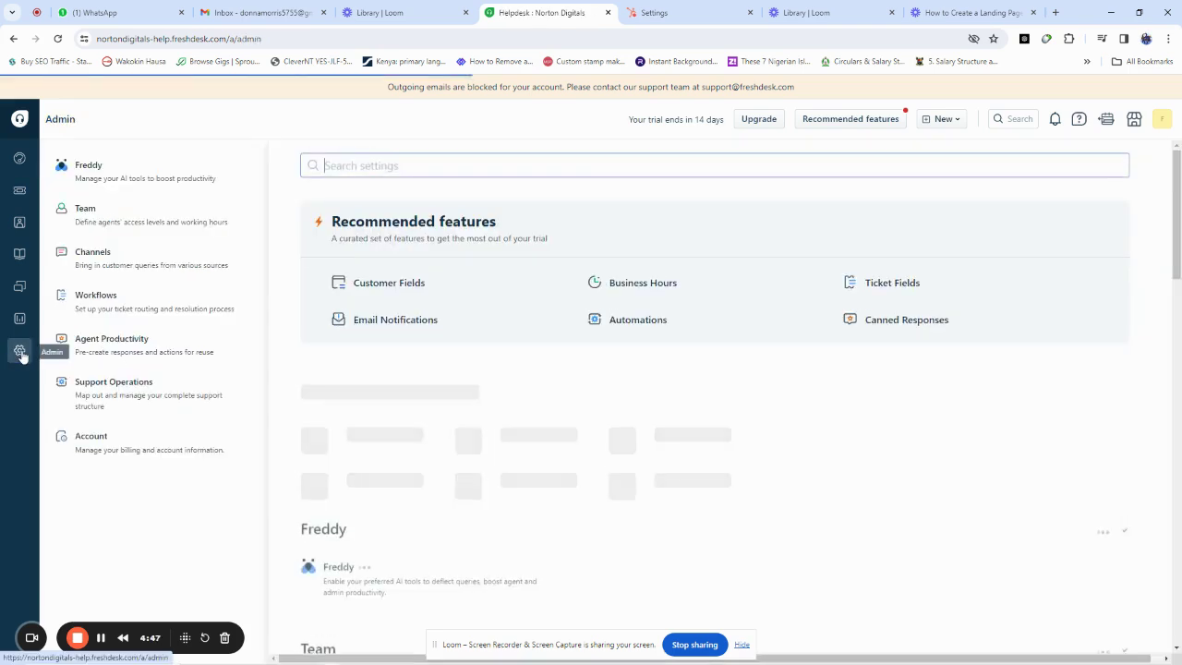
click(89, 301)
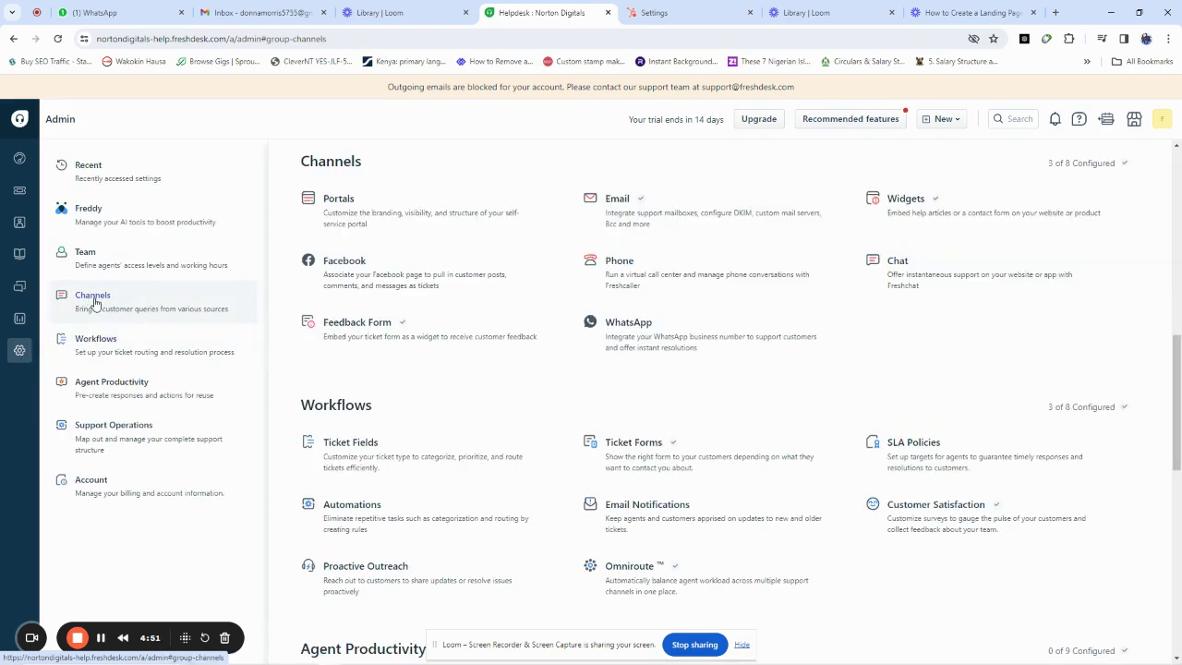
scroll(407, 365, down, 2)
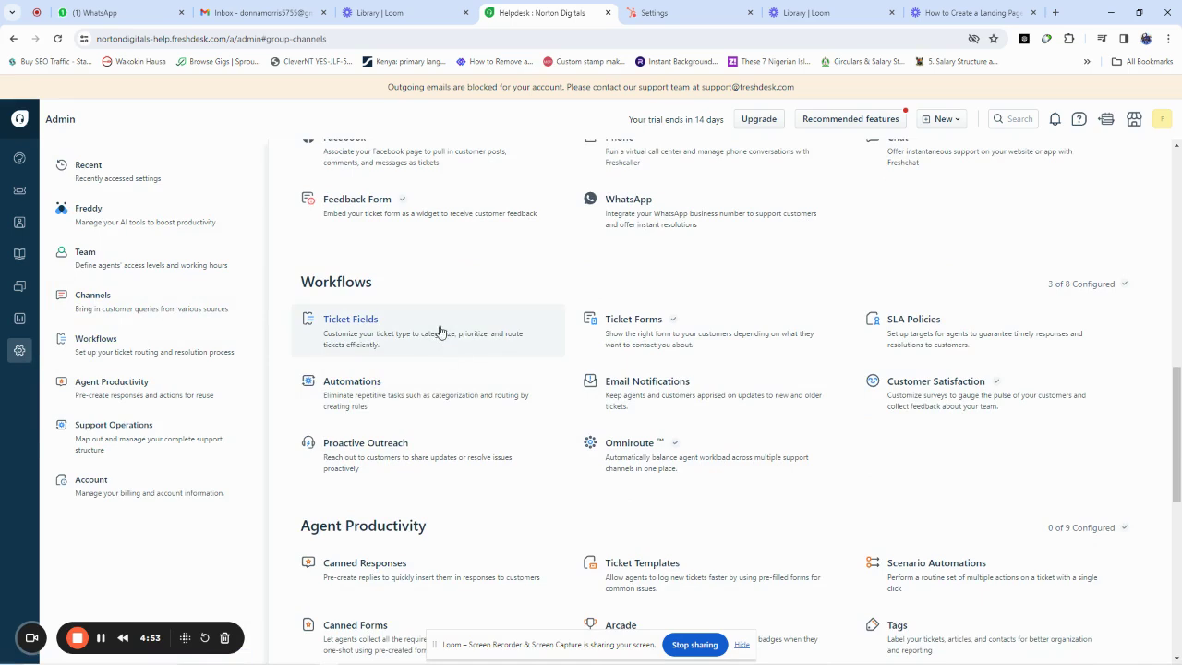
click(109, 178)
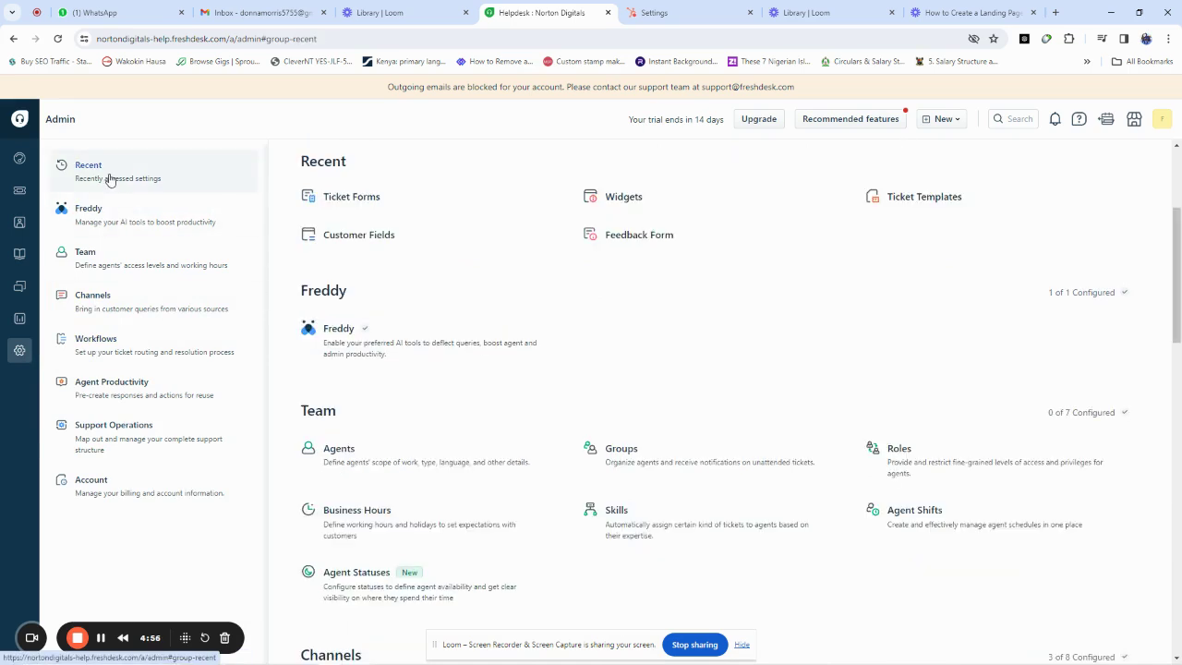
click(337, 203)
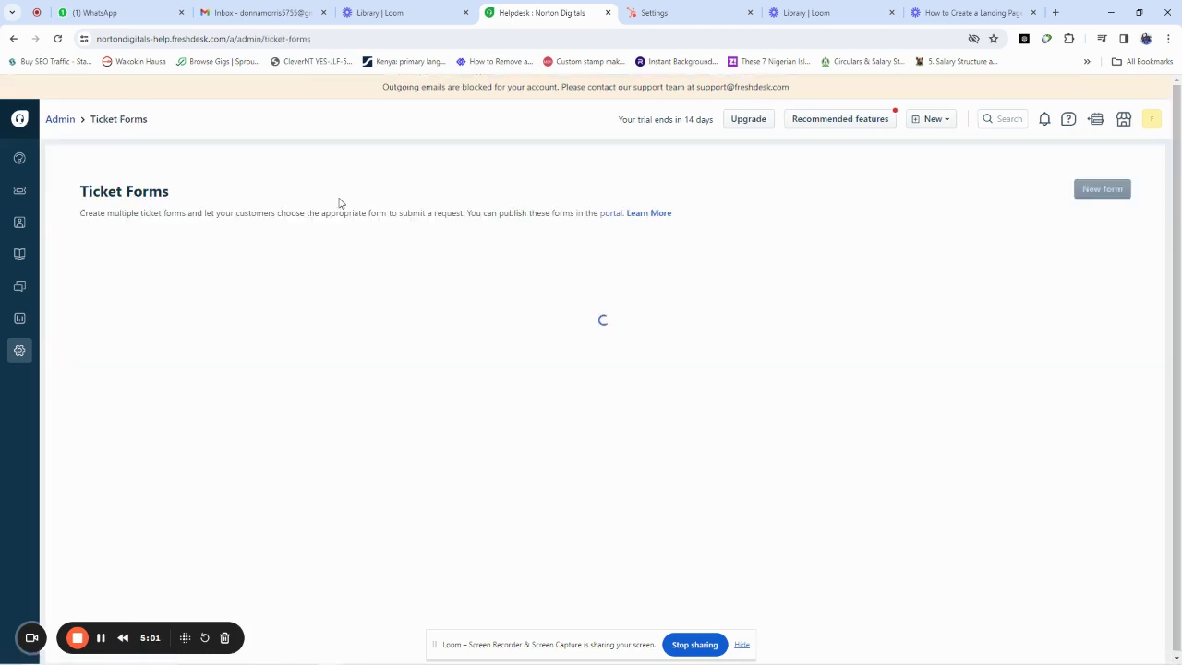
scroll(376, 307, down, 1)
scroll(376, 307, up, 1)
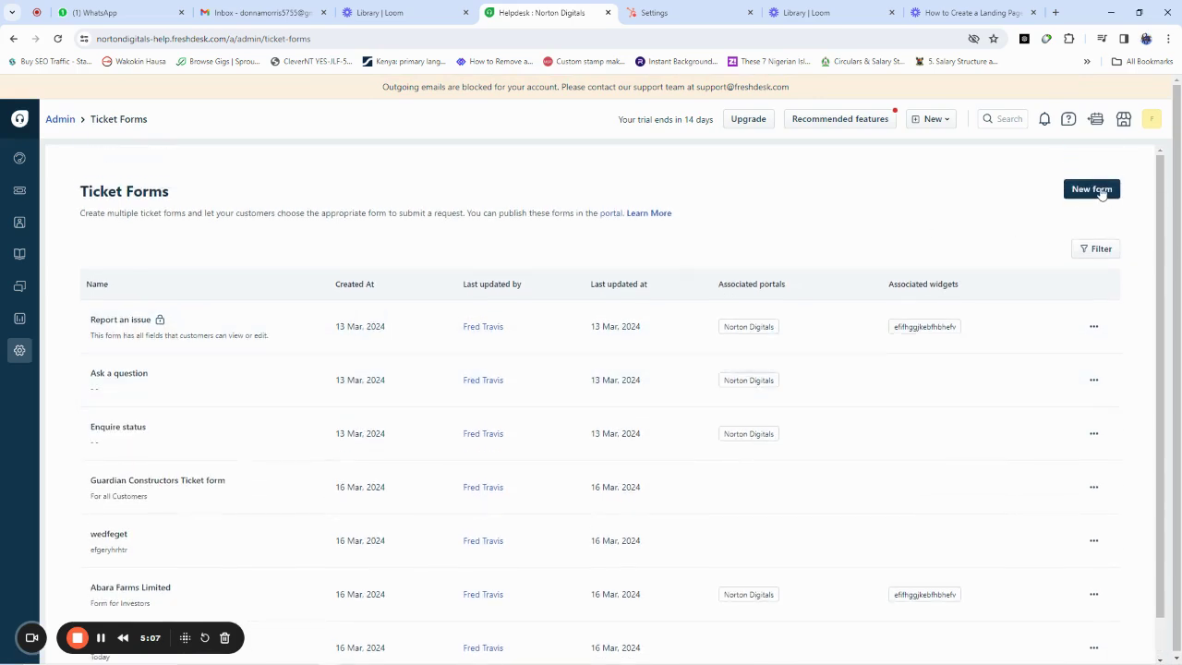
click(1099, 192)
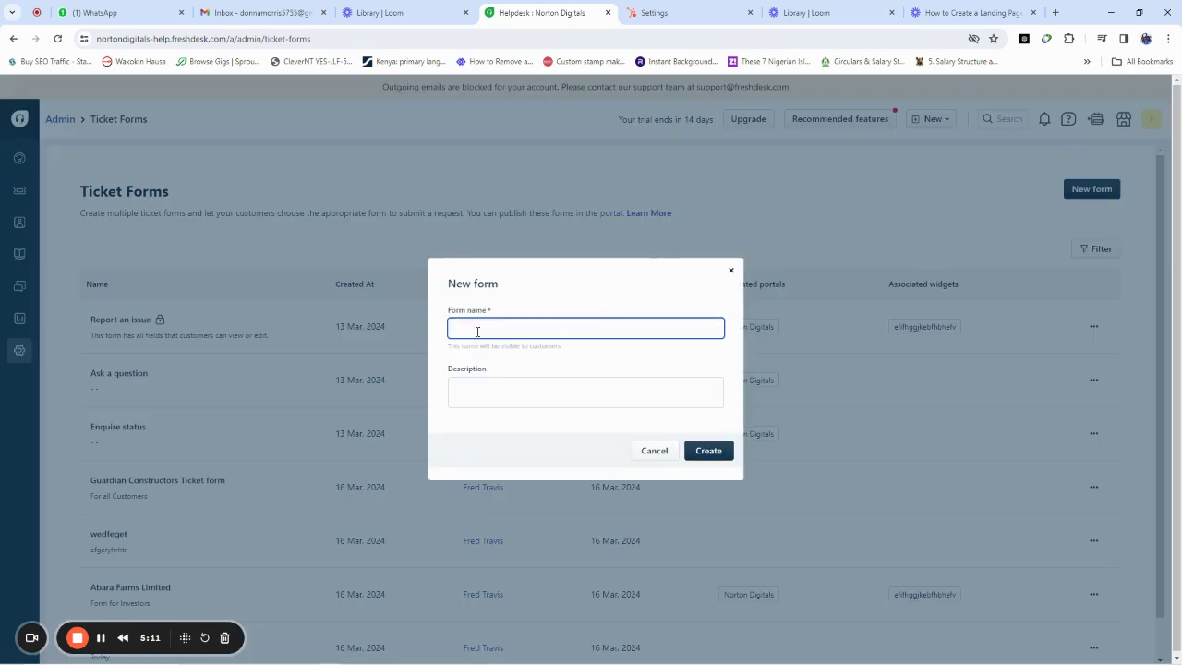
text(Abida S)
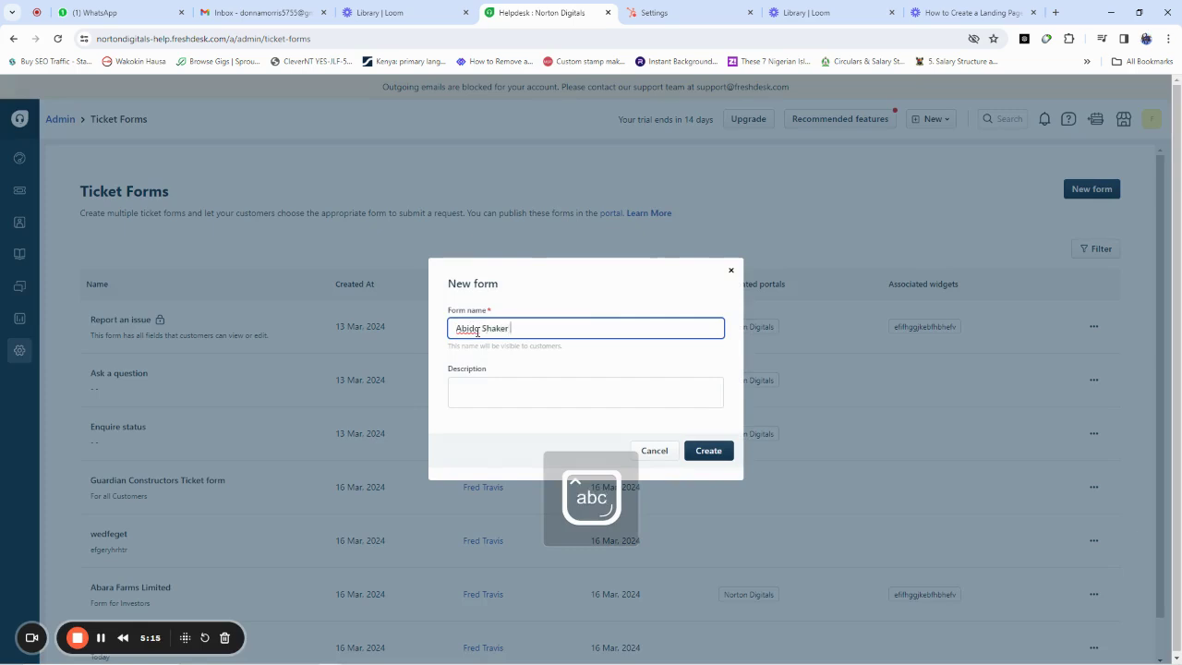
text(haker Request Form)
click(478, 394)
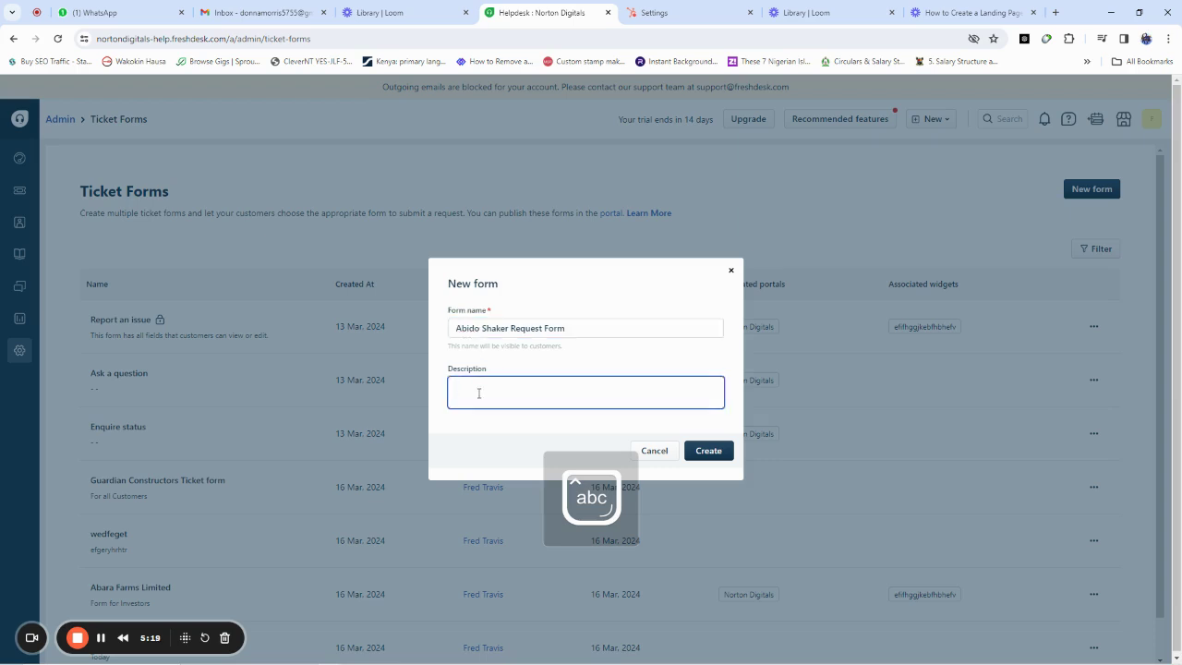
text(For those looking)
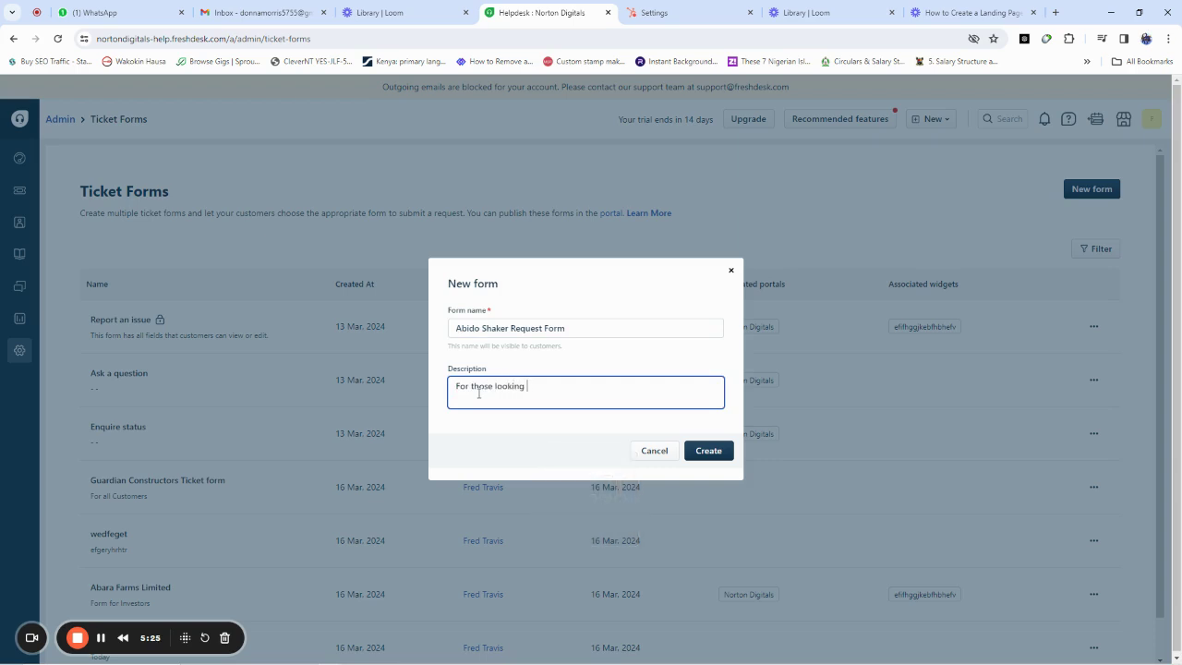
text( for super Po)
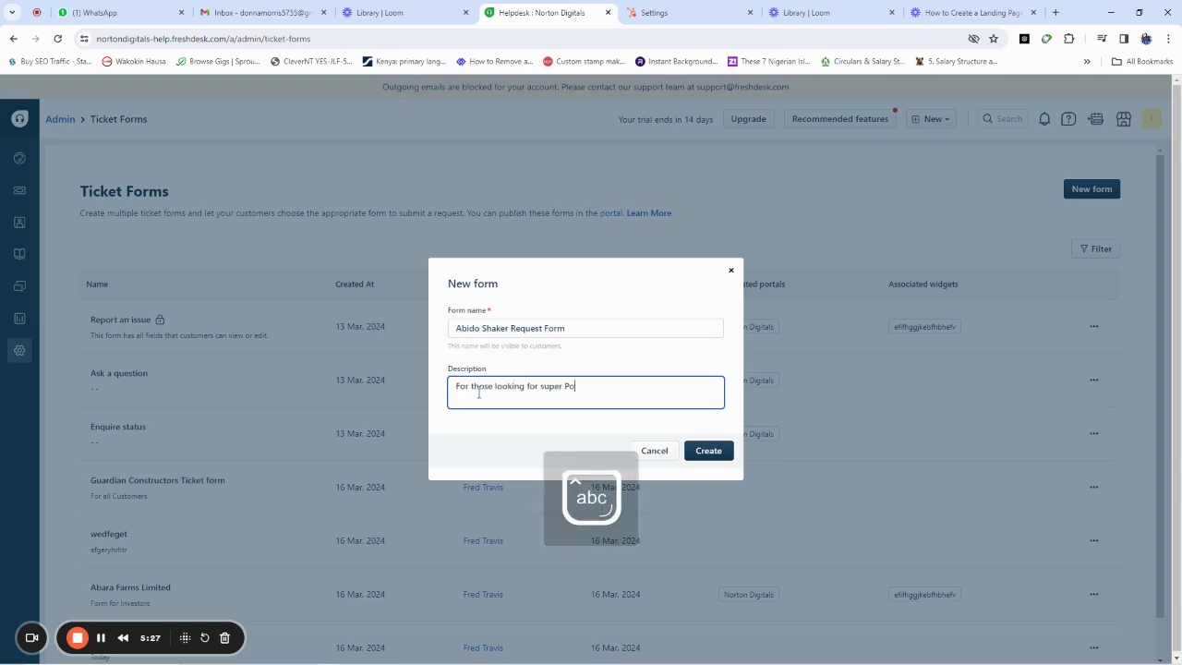
text(wers)
click(712, 453)
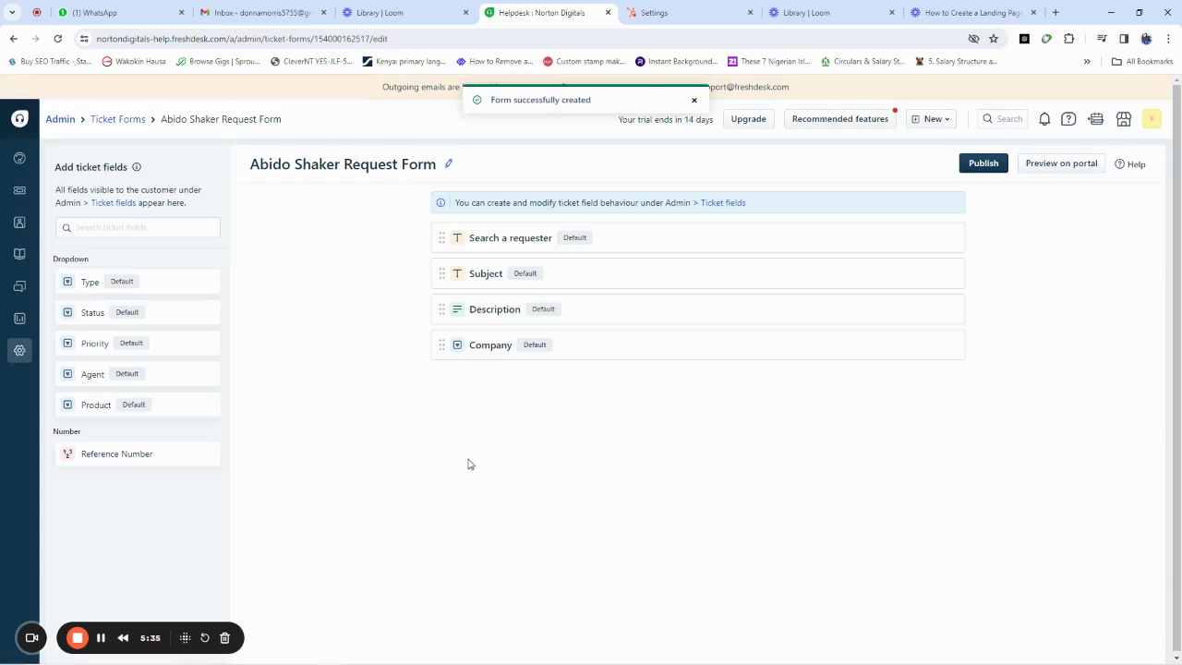
Step: Preview the new form on the support portal, then switch to the HubSpot settings tab
click(1058, 167)
key(ctrl+Tab)
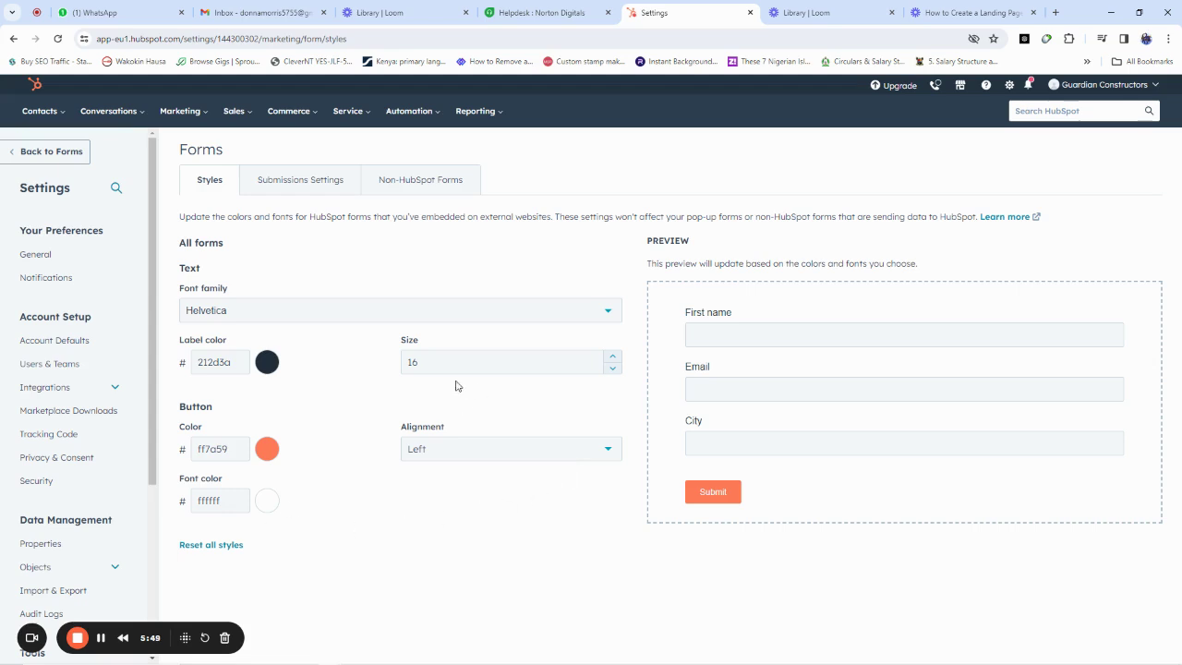
Step: Look over HubSpot's Submissions and Styles form settings, then return to the Freshdesk form editor
click(330, 187)
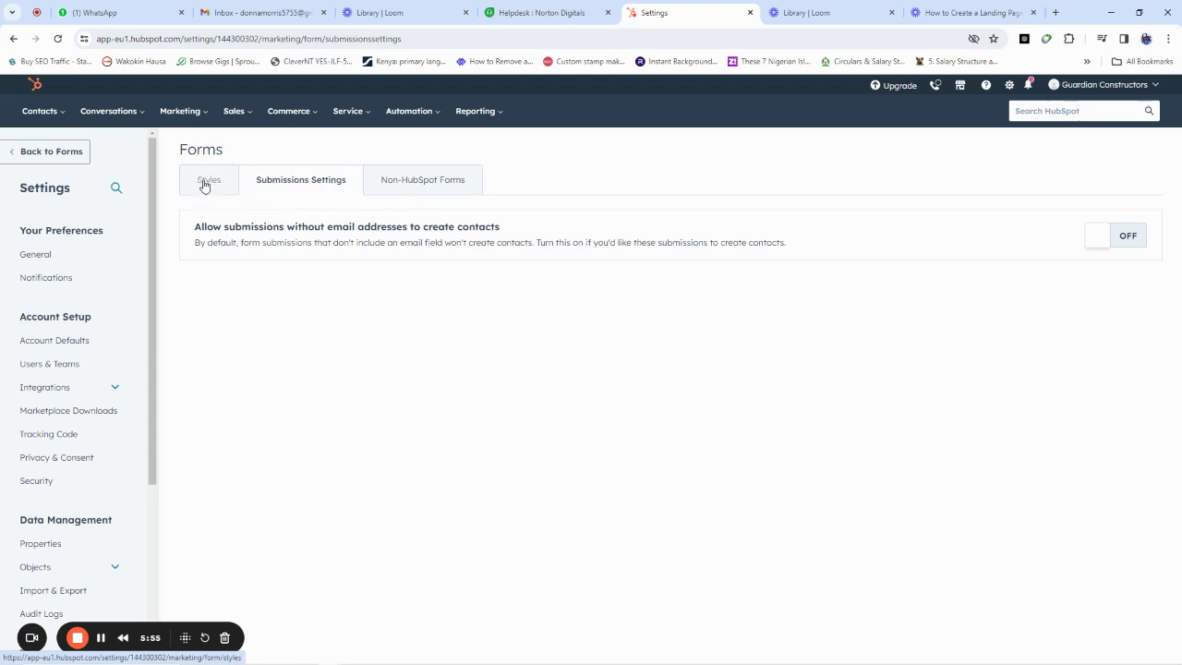
click(203, 188)
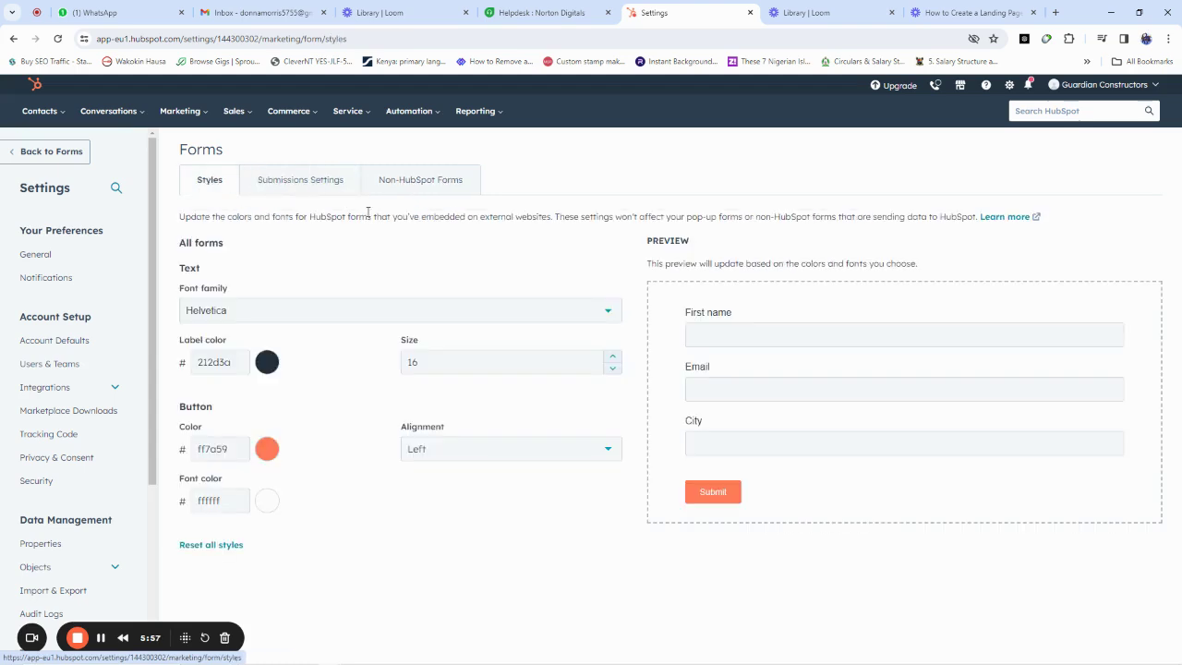
click(72, 157)
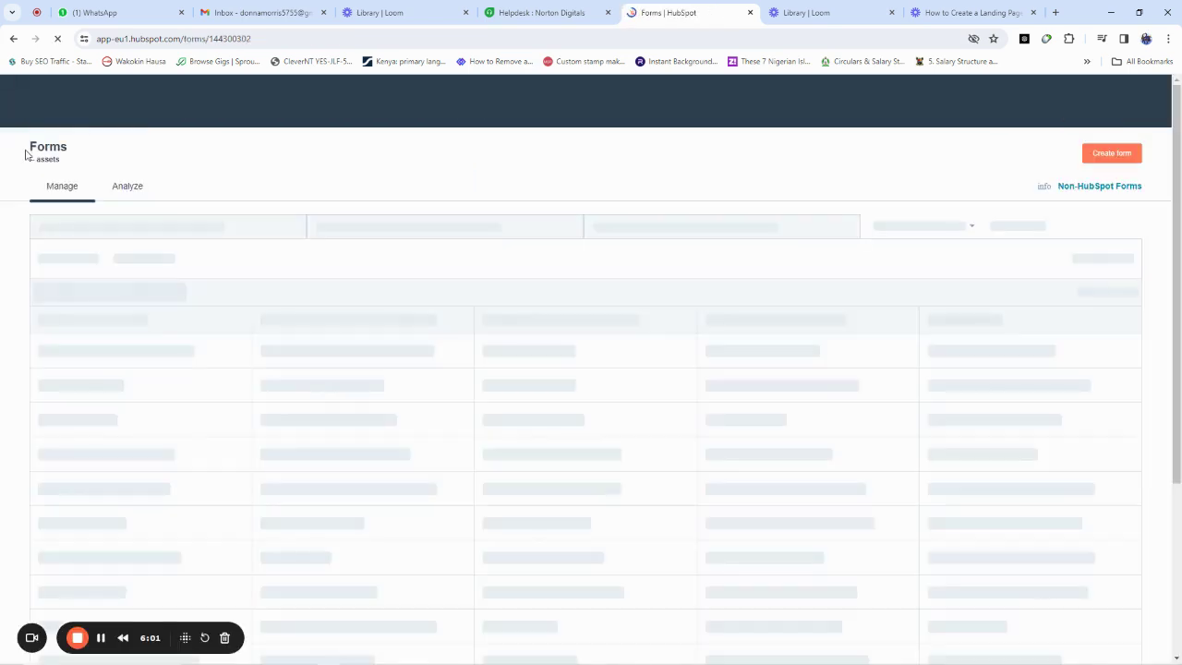
click(569, 10)
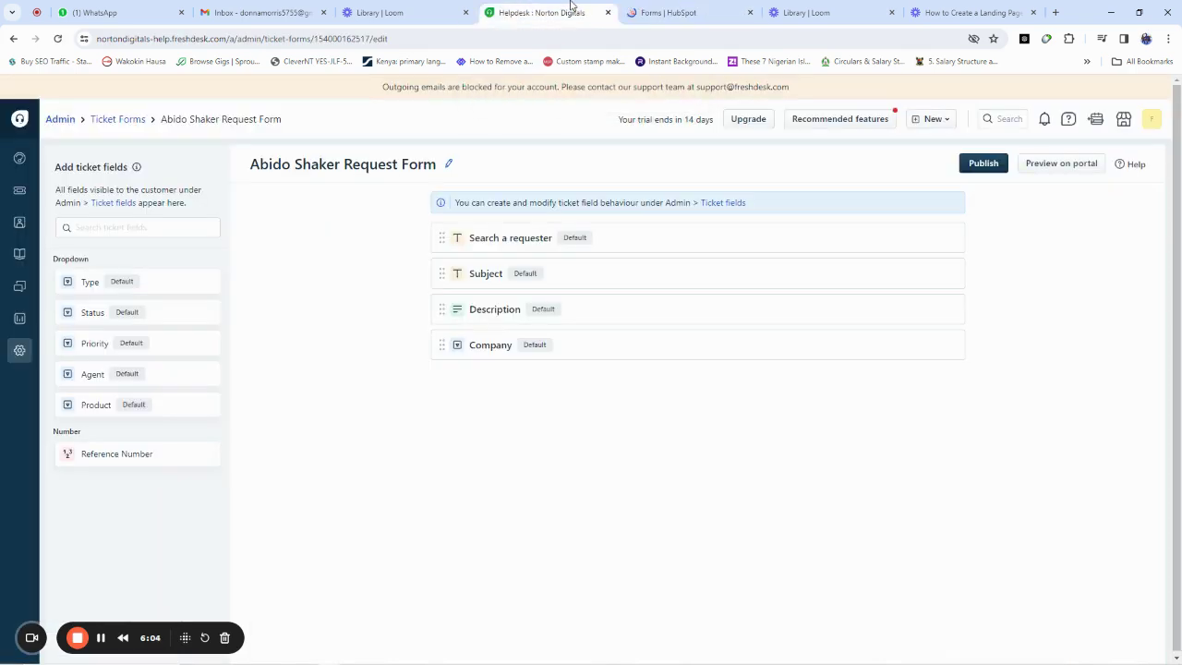
Step: Close the HubSpot tab, publish the form to the Norton Digitals portal and widget, and preview it
click(750, 12)
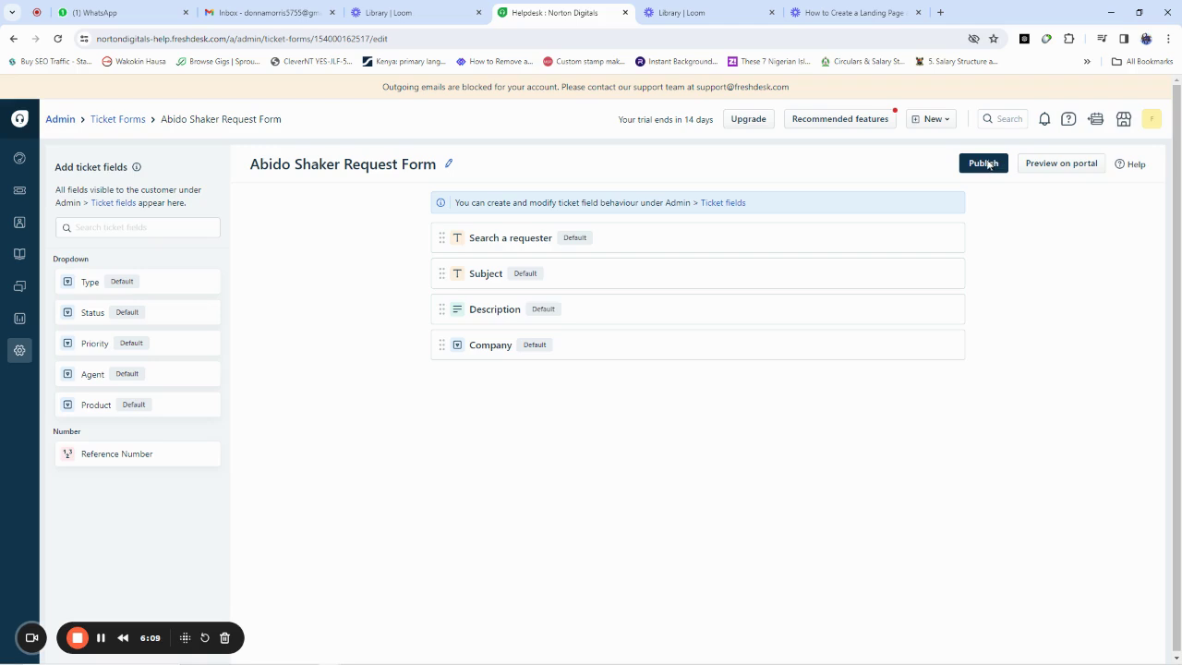
click(984, 164)
click(388, 371)
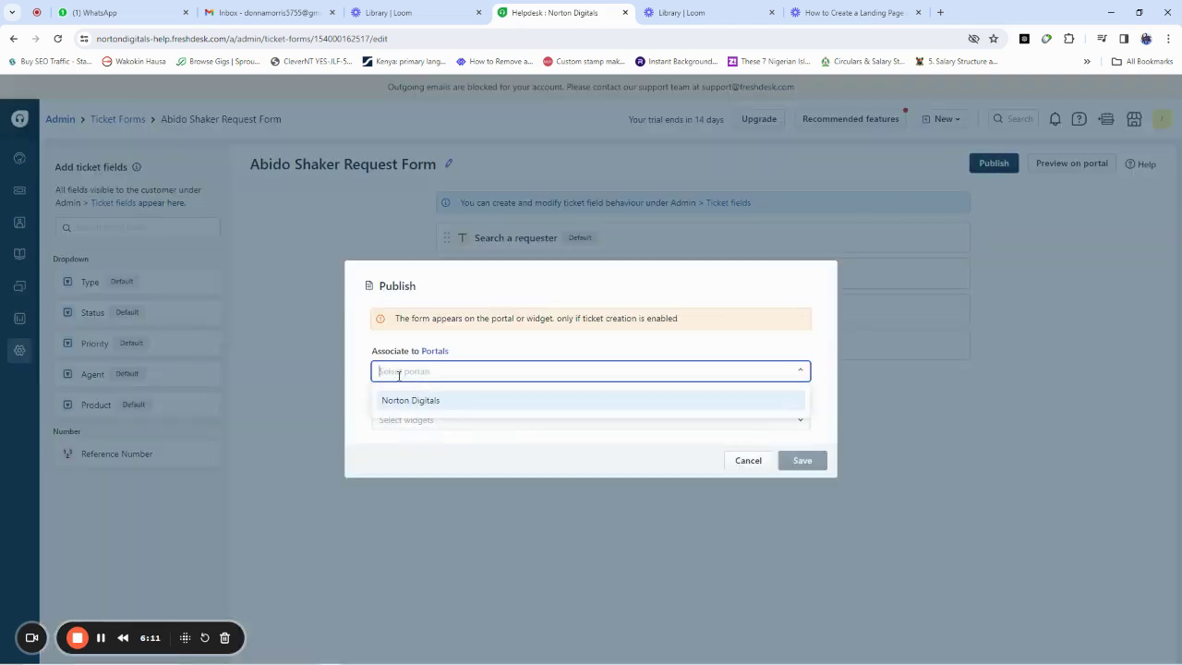
click(435, 404)
click(435, 421)
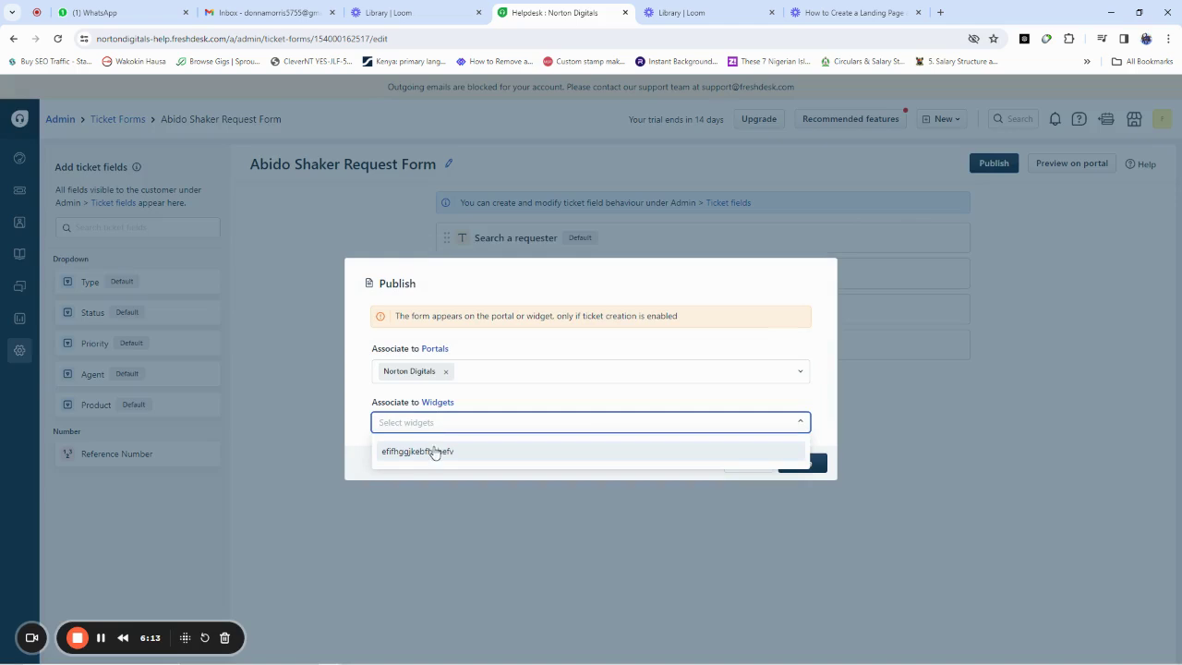
click(435, 422)
click(435, 422)
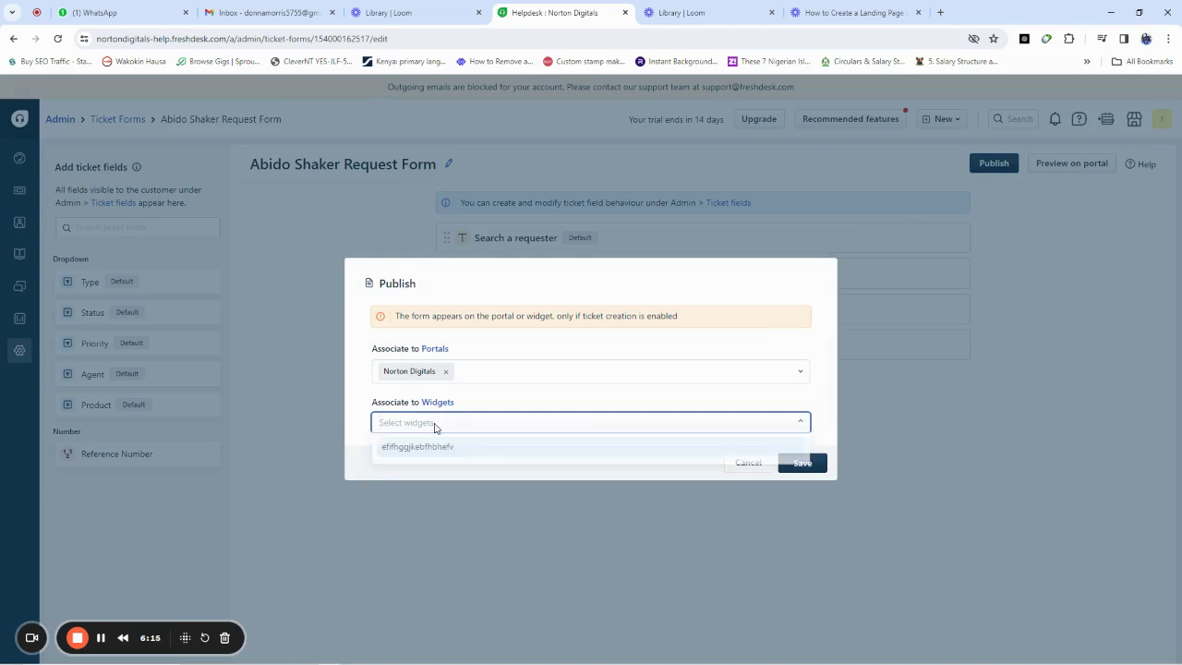
click(432, 447)
click(802, 466)
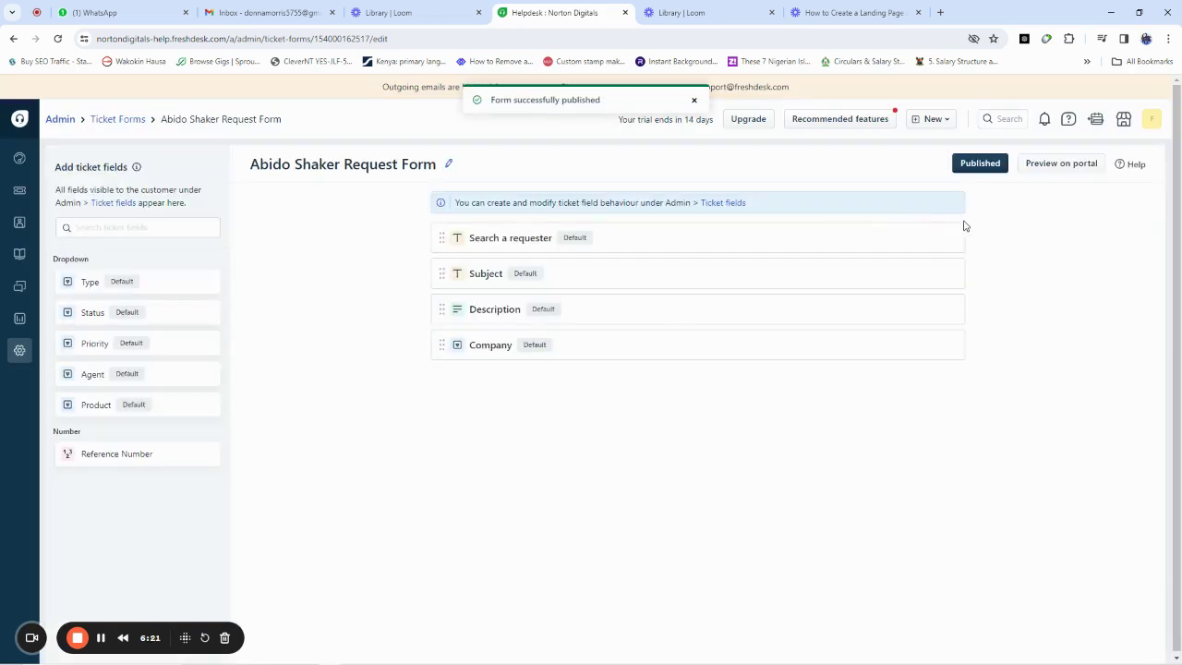
click(1056, 166)
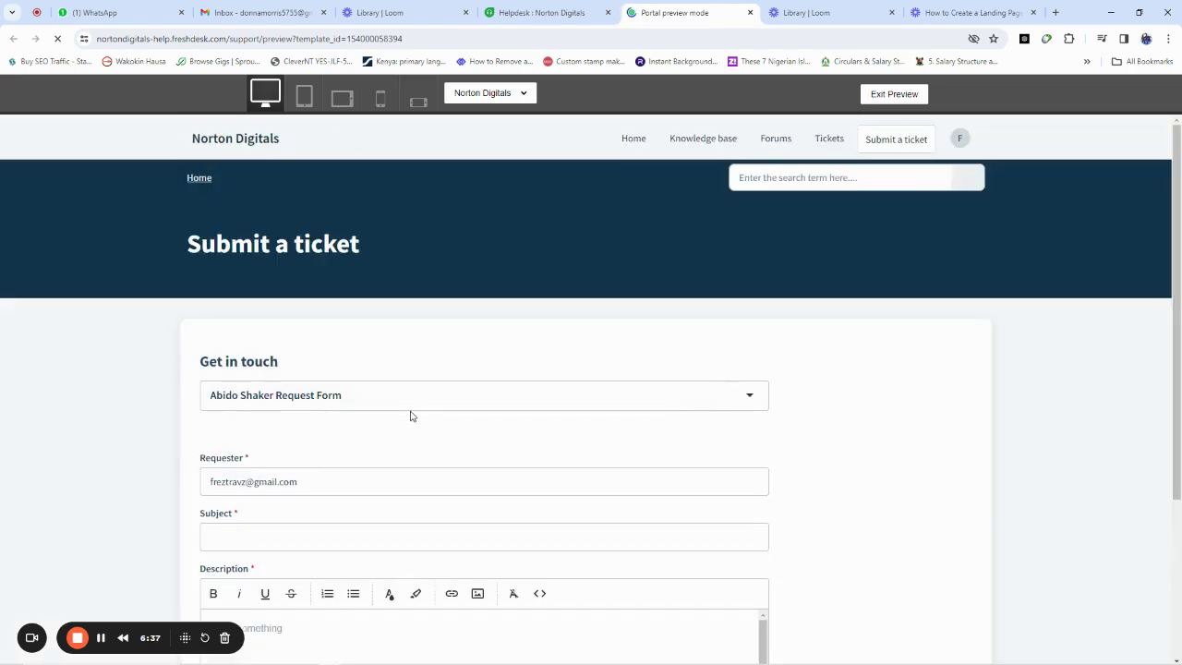
click(341, 396)
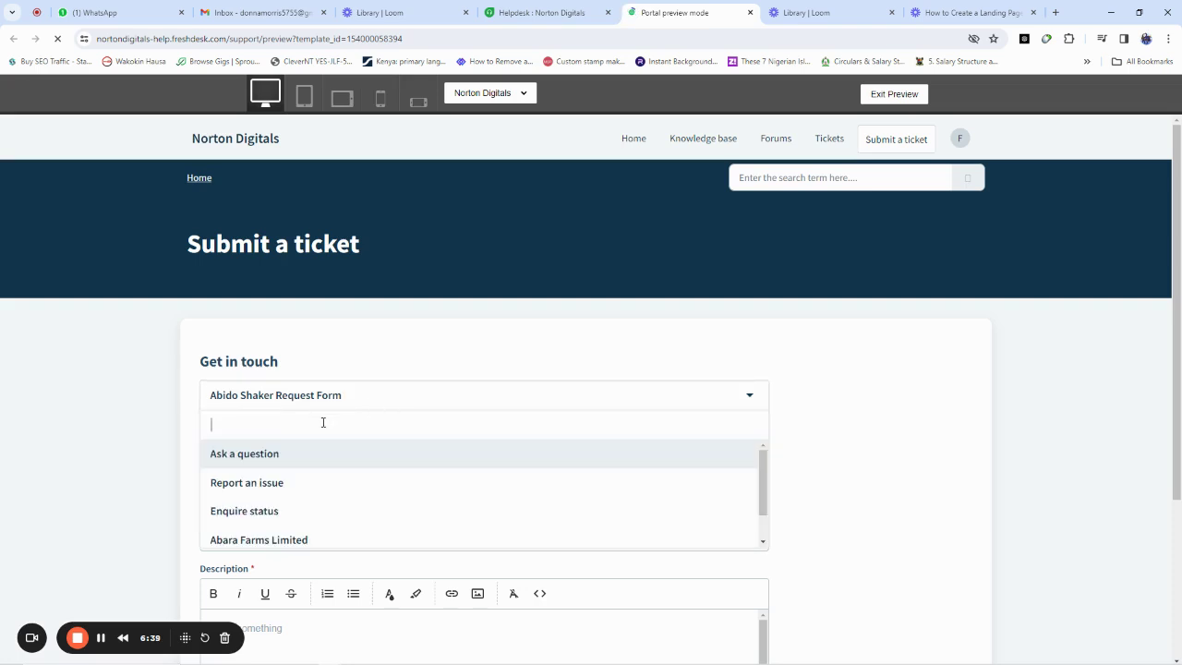
click(269, 399)
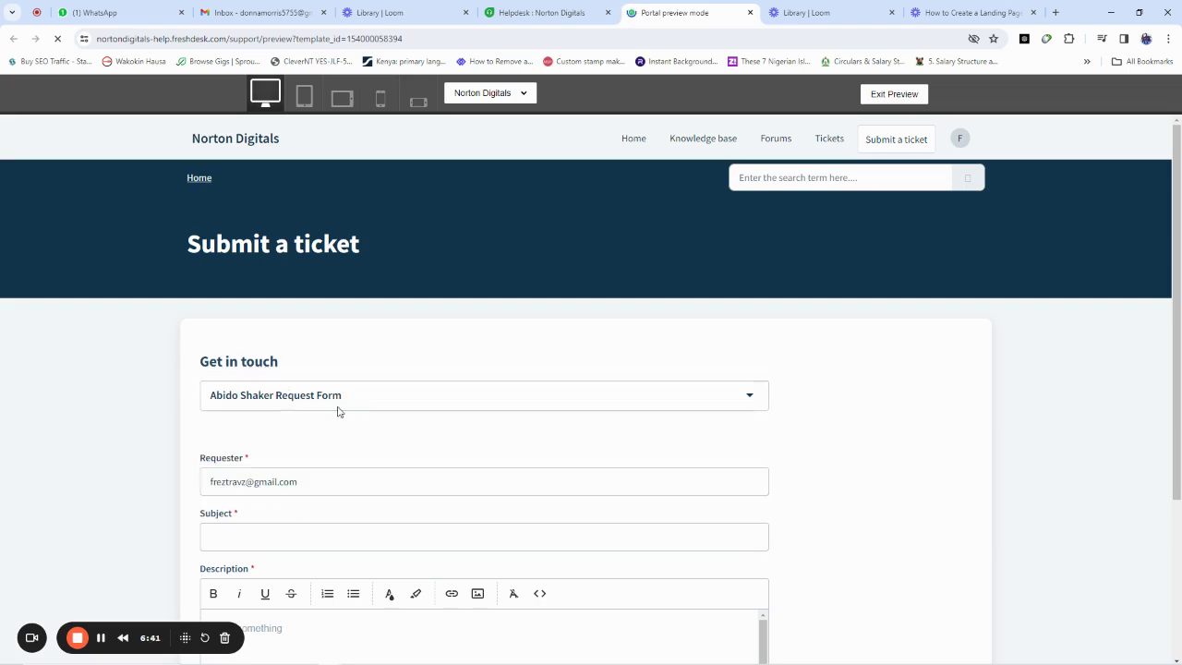
scroll(641, 427, down, 3)
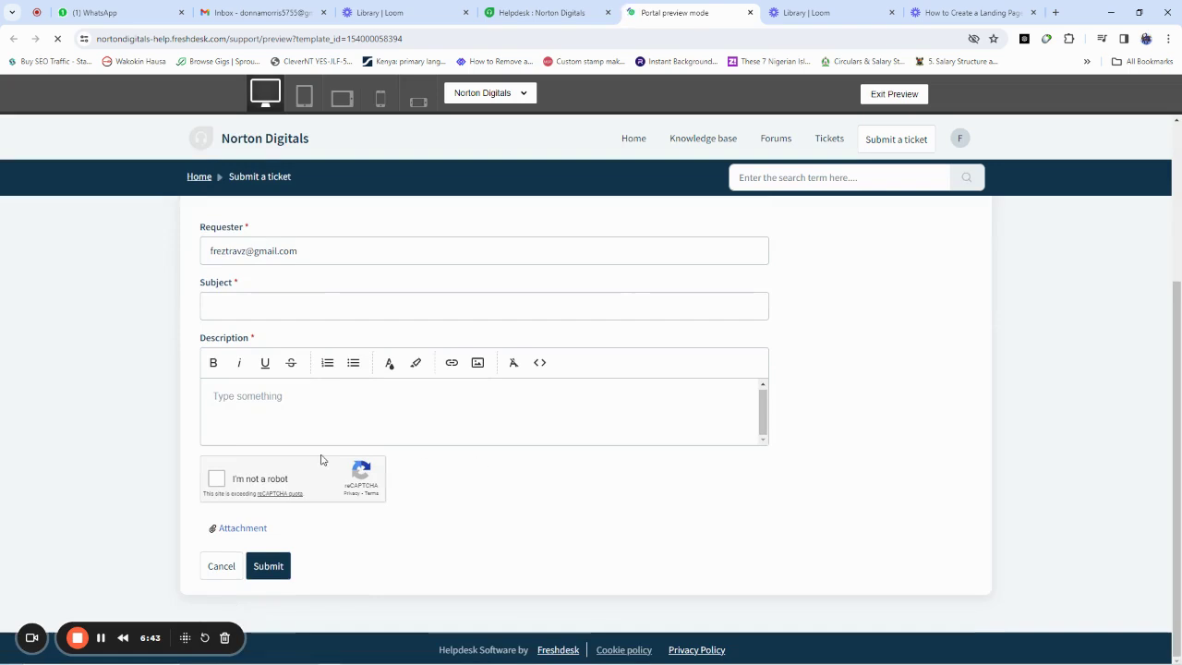
scroll(466, 464, up, 3)
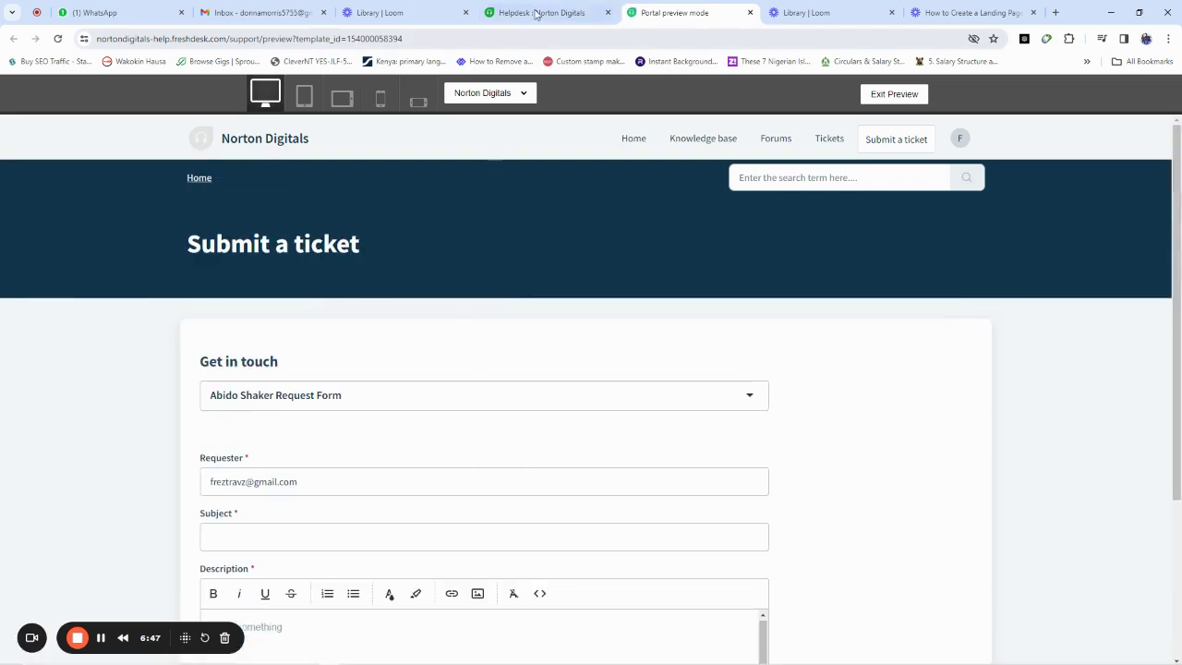
click(536, 13)
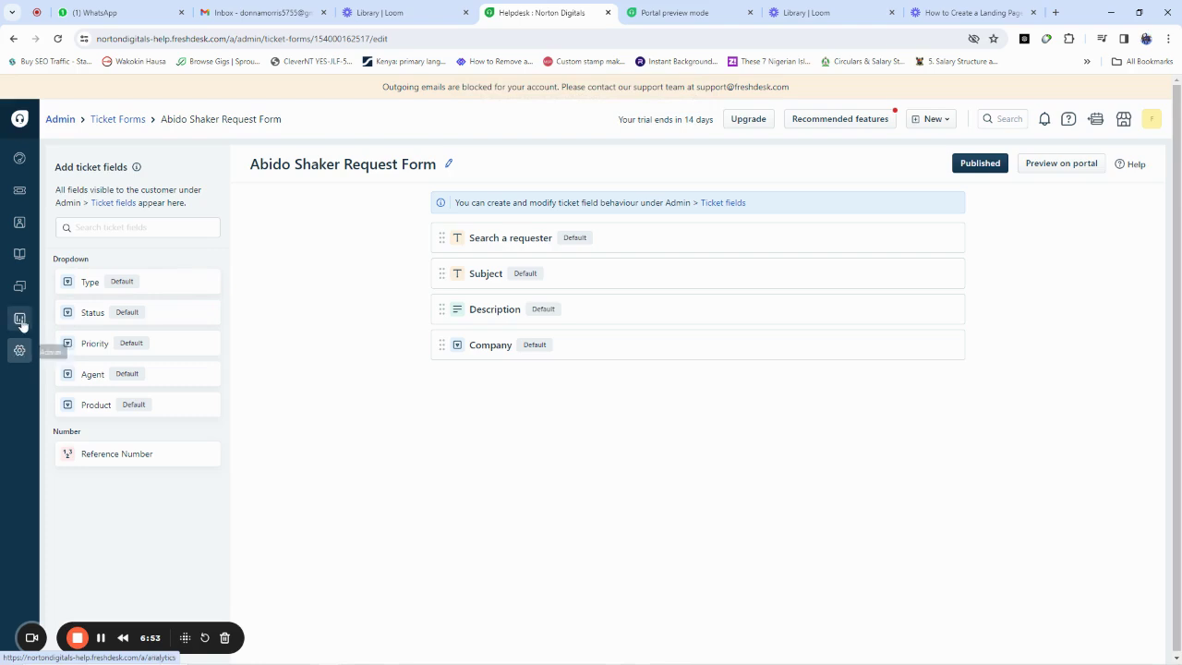
Step: Move from Forums to the Knowledge base showing General's FAQ, Getting Started and Shaker 1010 folders
click(21, 287)
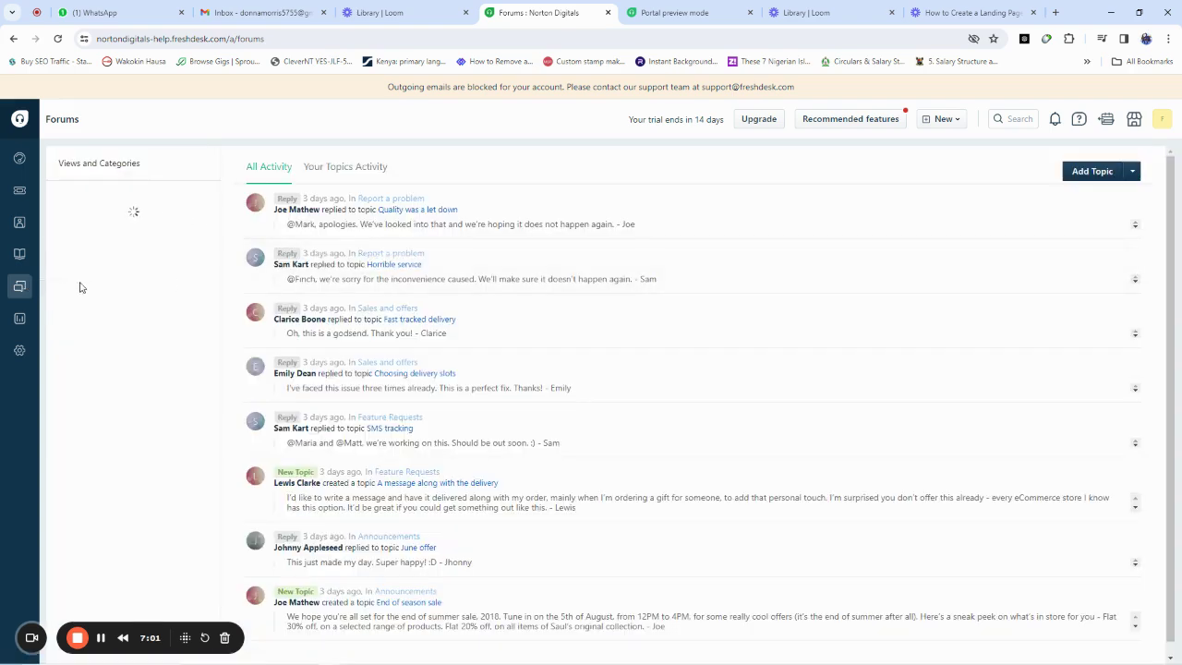
click(23, 259)
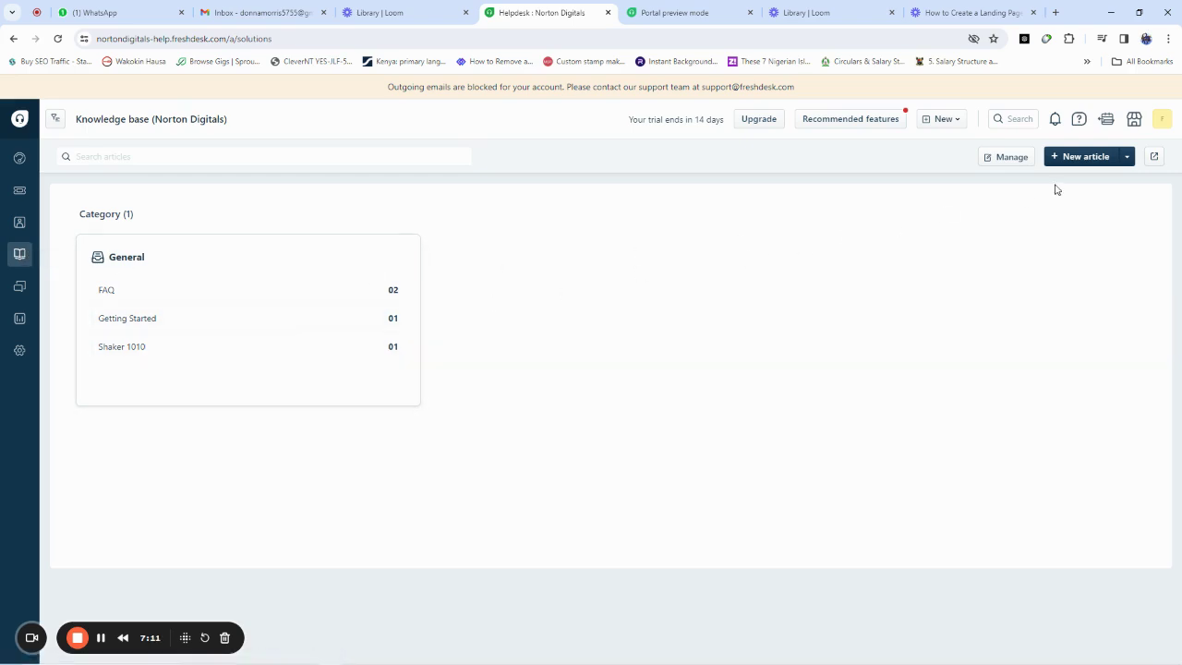
Step: Start a new knowledge base article and title it 'Abido Shaker Promotals'
click(1087, 159)
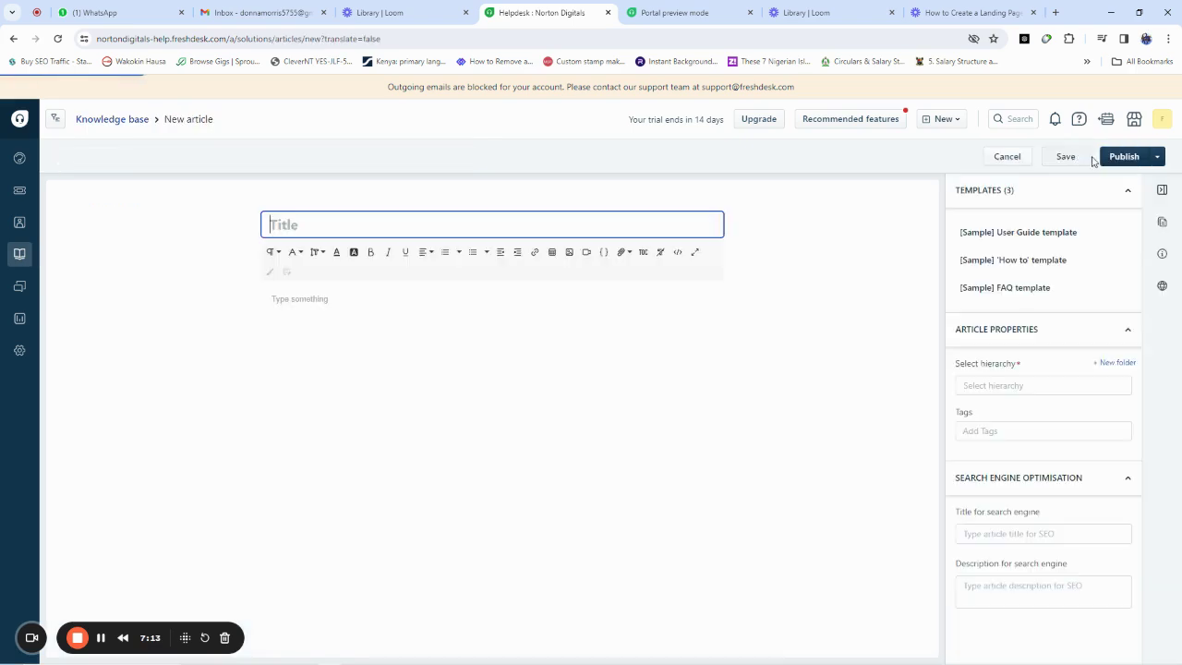
click(318, 232)
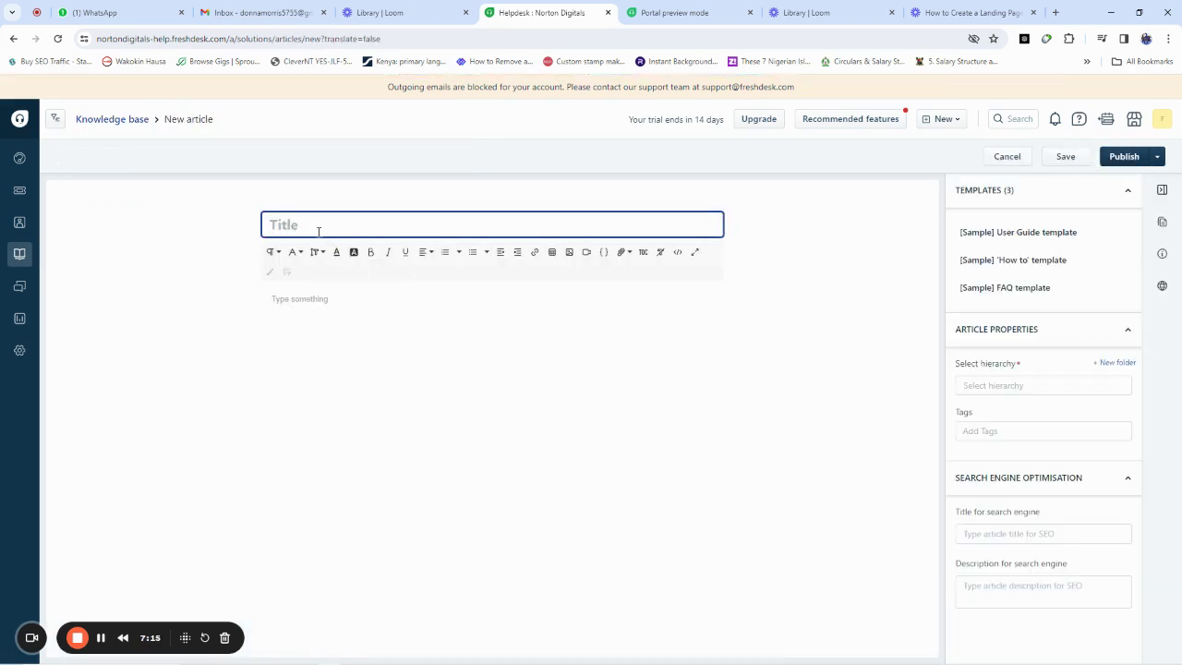
text(Abidp)
key(BackSpace)
text(o Si)
text(hak)
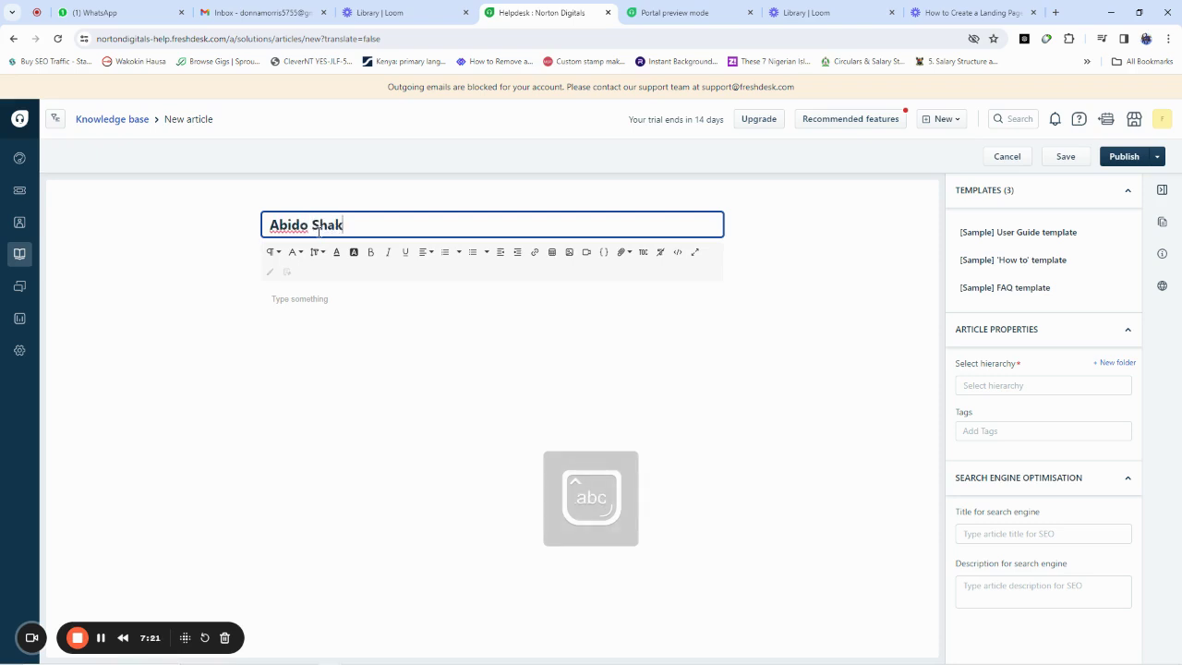
text(er Reqieest form)
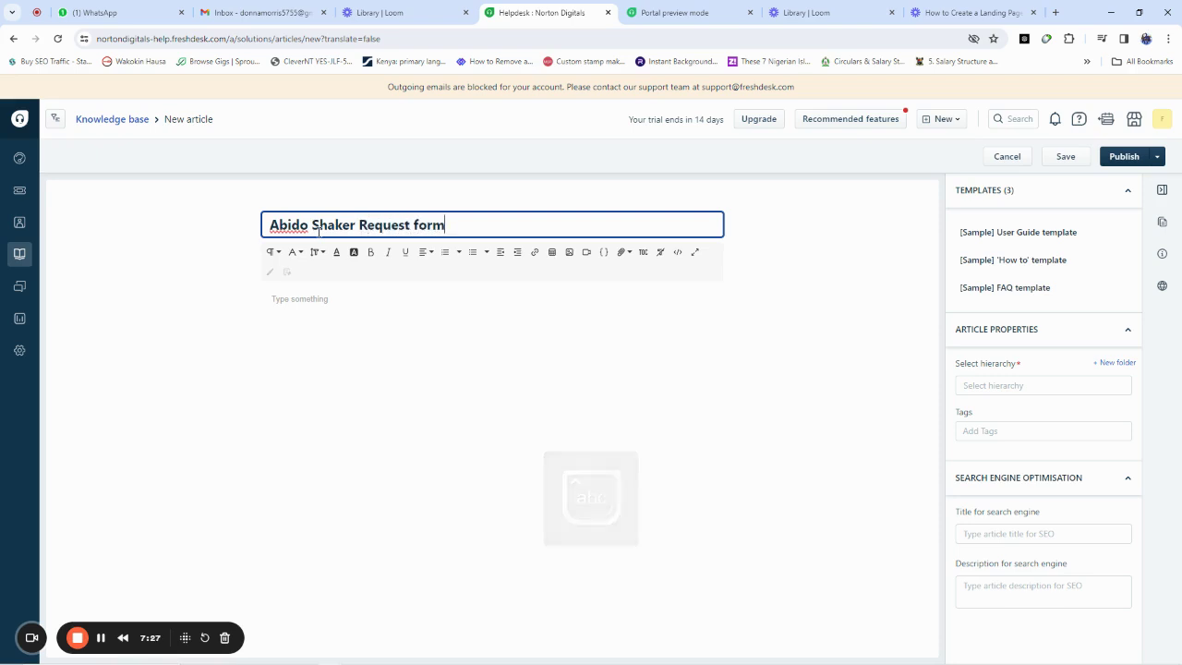
click(342, 297)
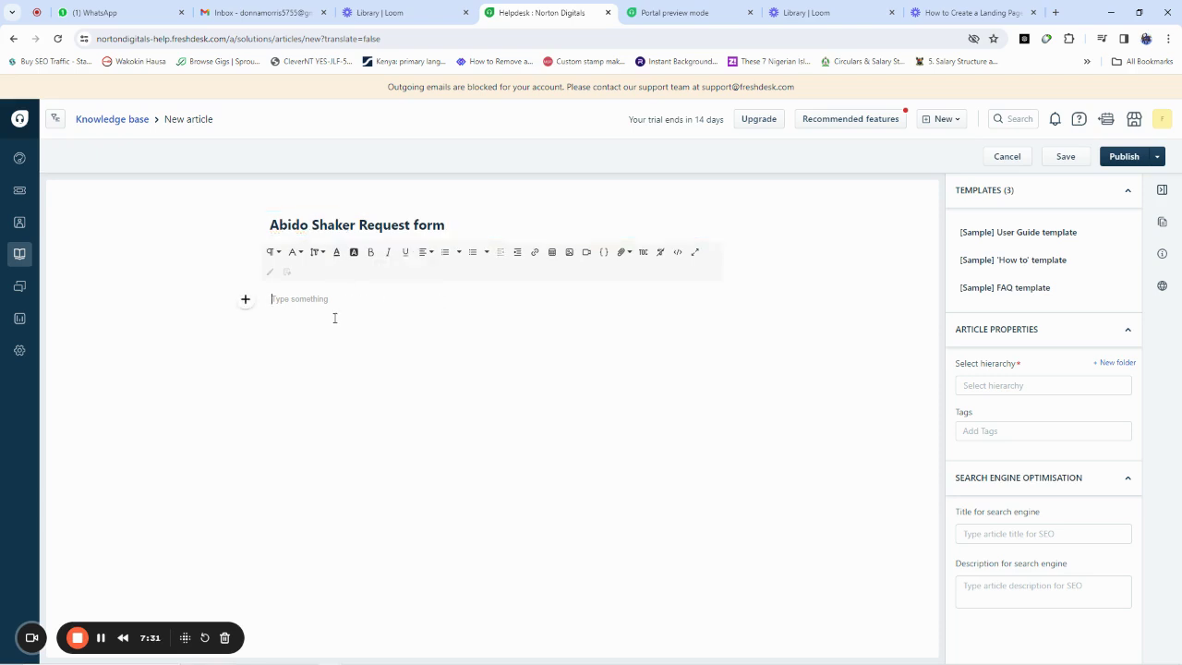
drag(442, 231, 362, 231)
text(Promota)
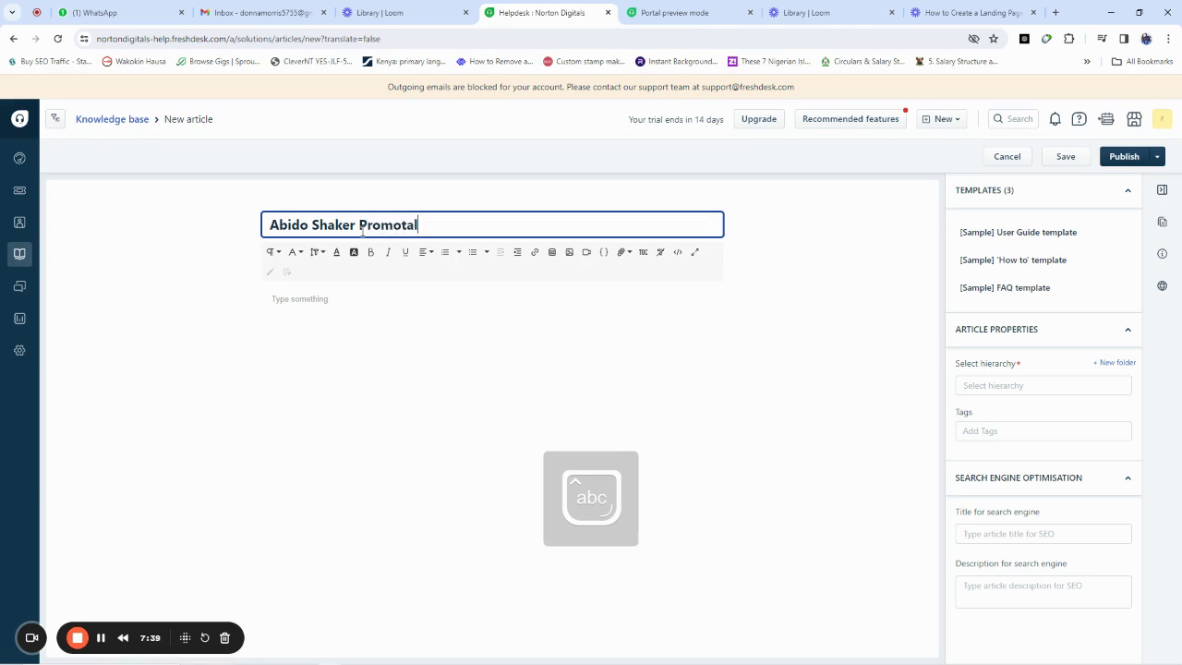
click(341, 310)
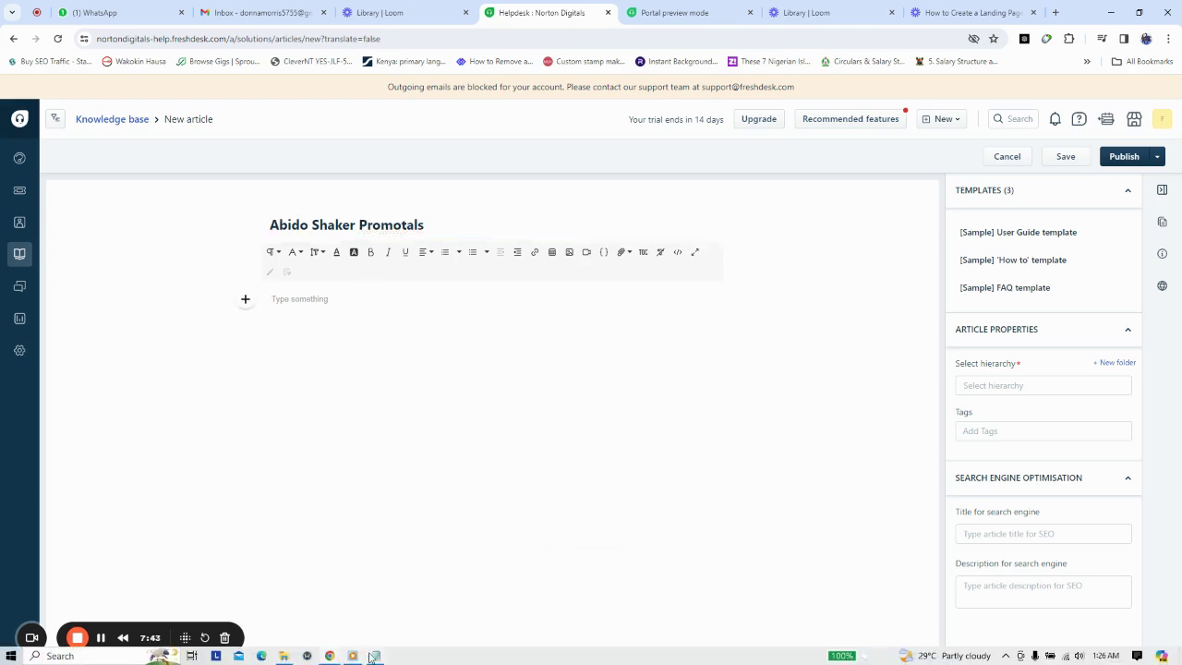
Step: Copy the HTML from Notepad and paste it into the article body's code view
click(369, 655)
key(ctrl+a)
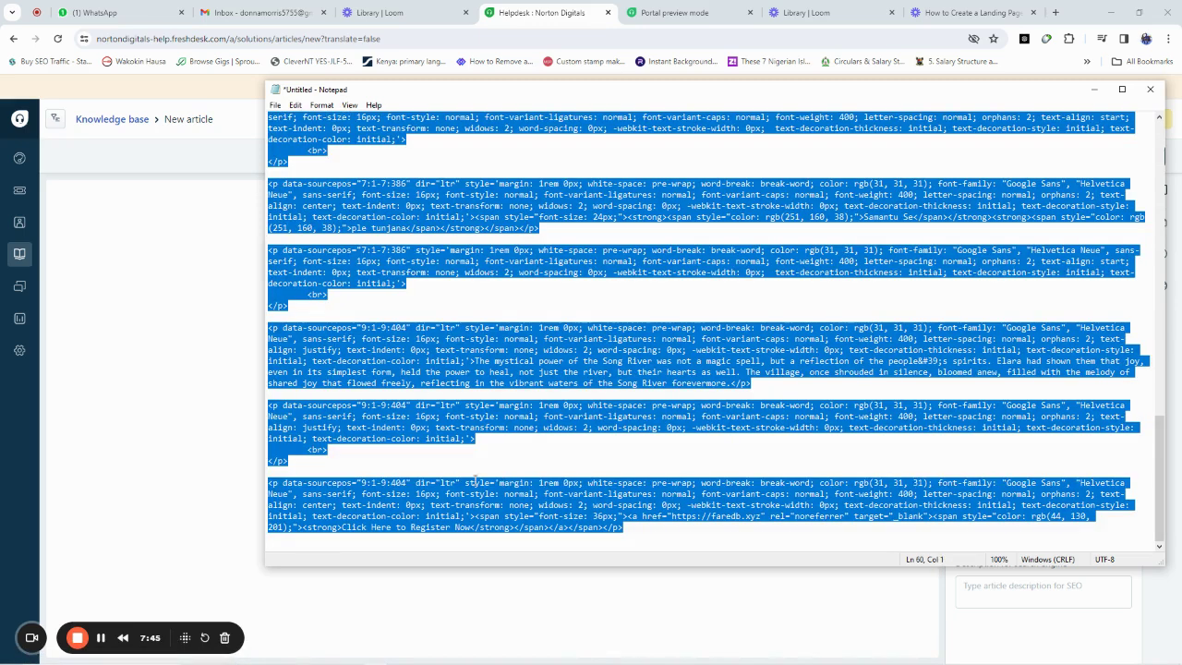
click(159, 480)
key(ctrl+v)
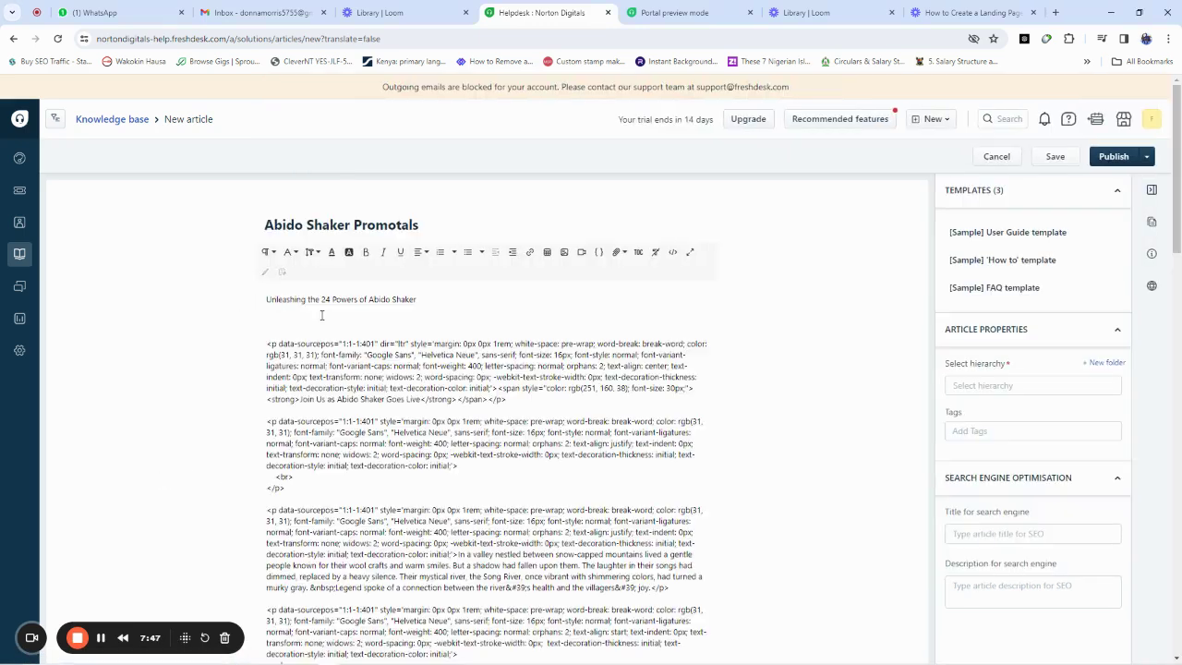
key(ctrl+z)
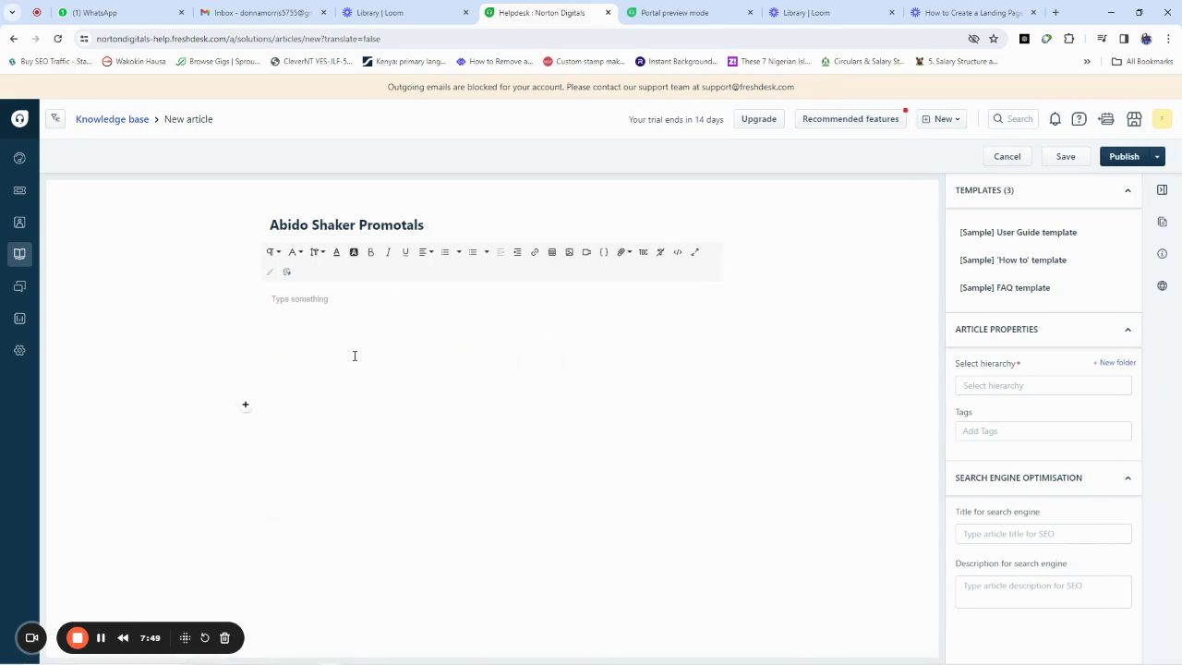
click(678, 253)
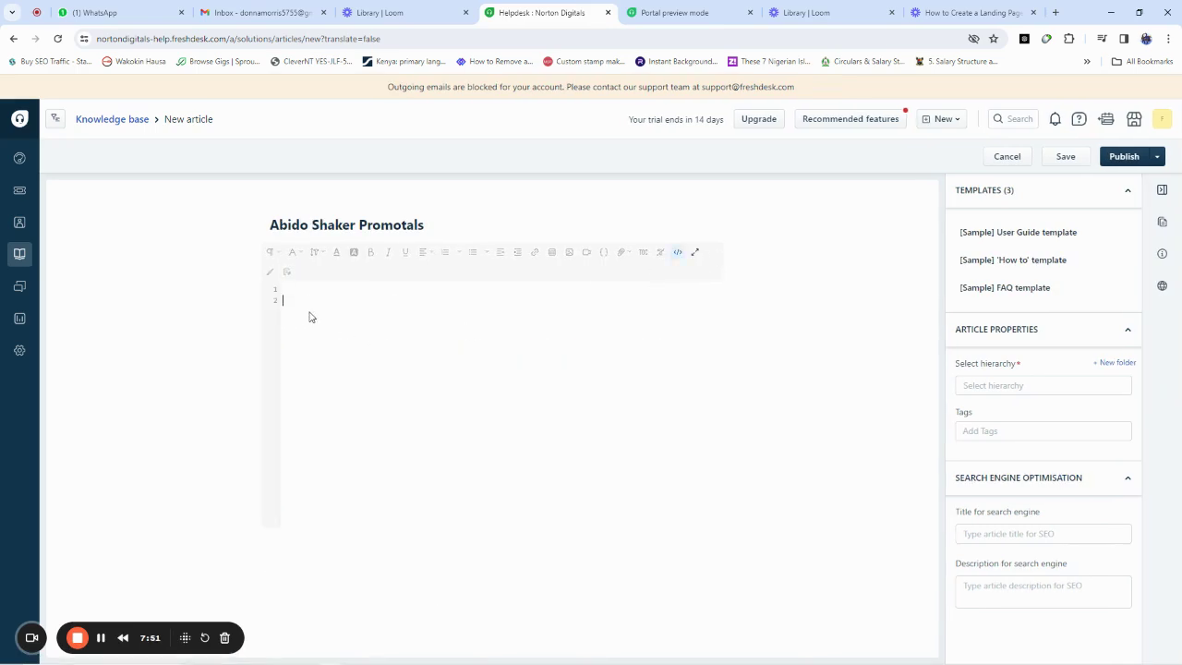
key(ctrl+v)
scroll(607, 277, up, 10)
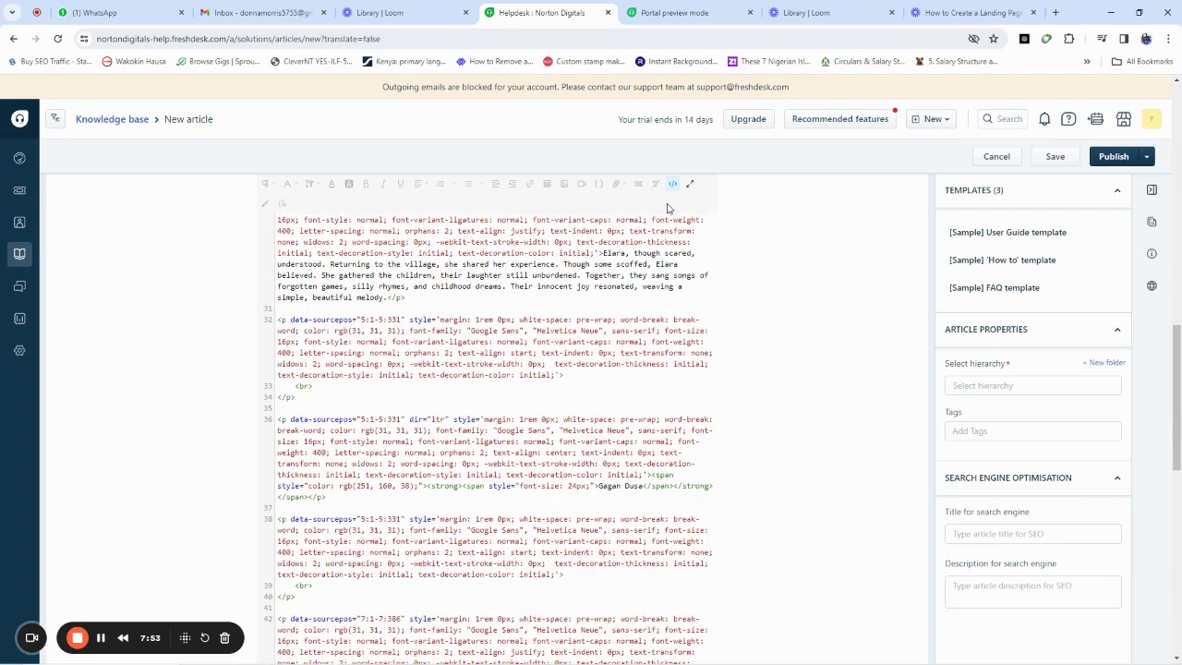
scroll(423, 399, up, 2)
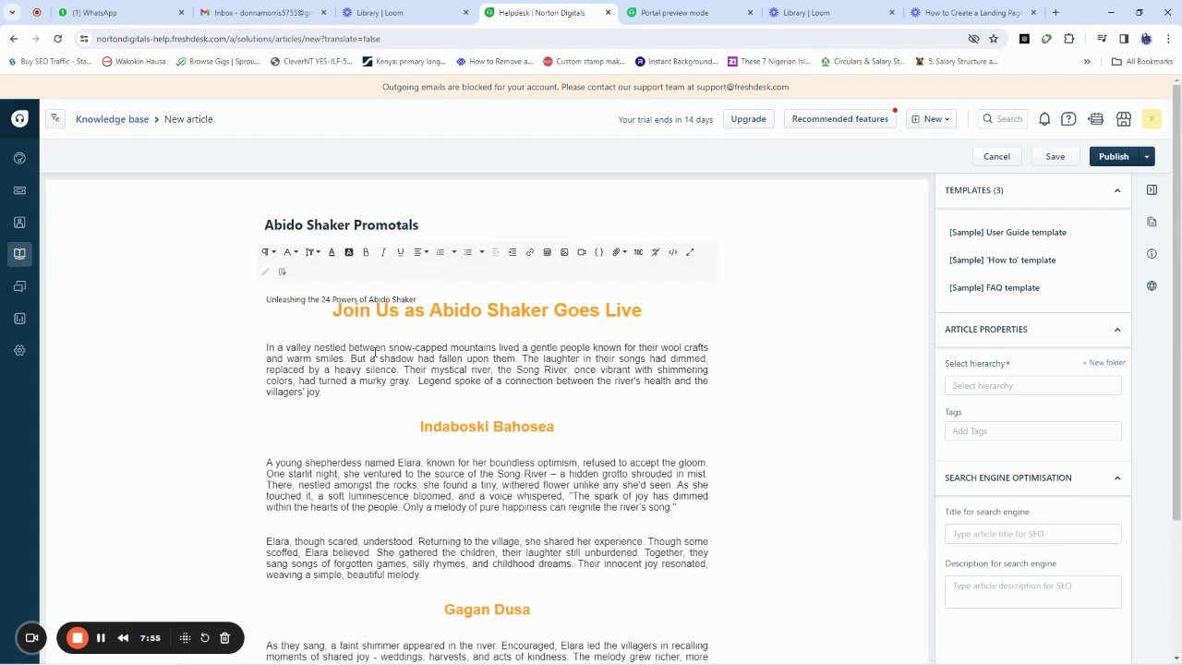
Step: Move the stray first body line into the title, making it 'Unleashing the 24 Powers of Abido Shaker'
drag(425, 298, 265, 299)
key(ctrl+c)
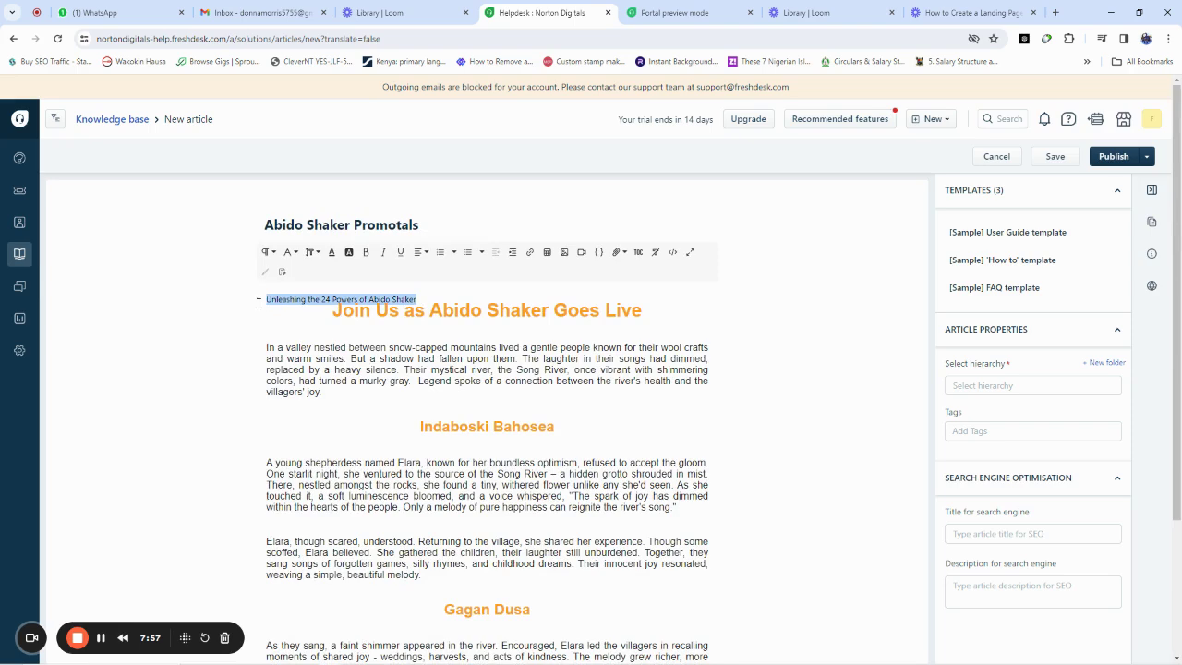
key(BackSpace)
click(301, 214)
key(ctrl+a)
key(ctrl+v)
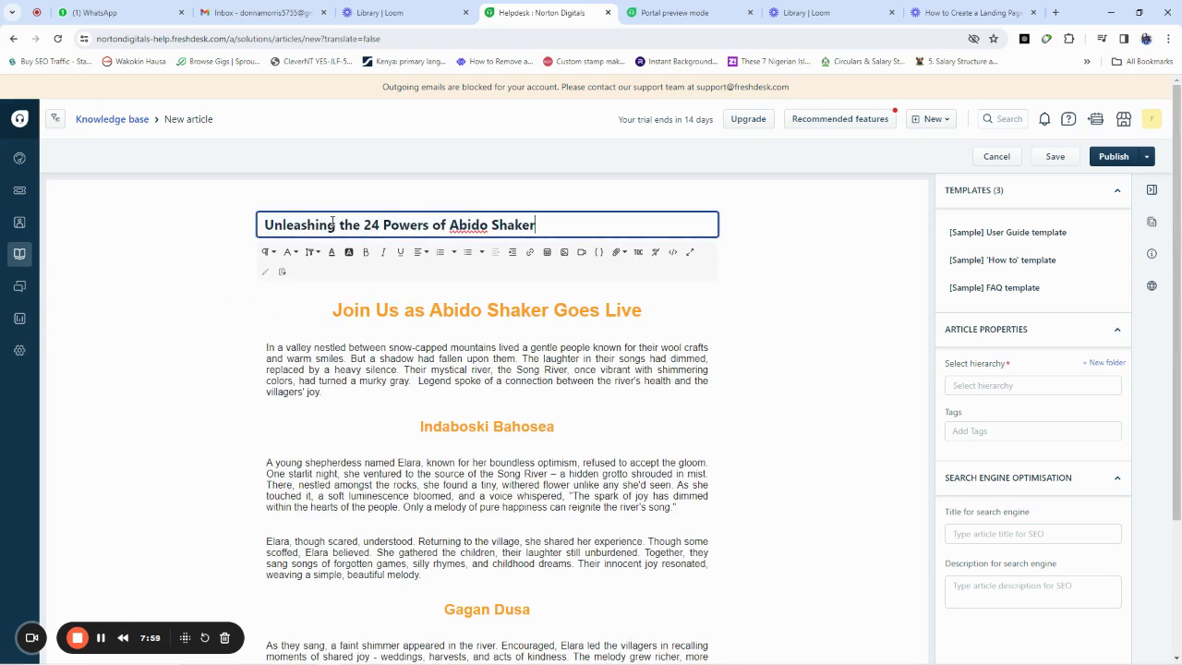
scroll(786, 435, down, 2)
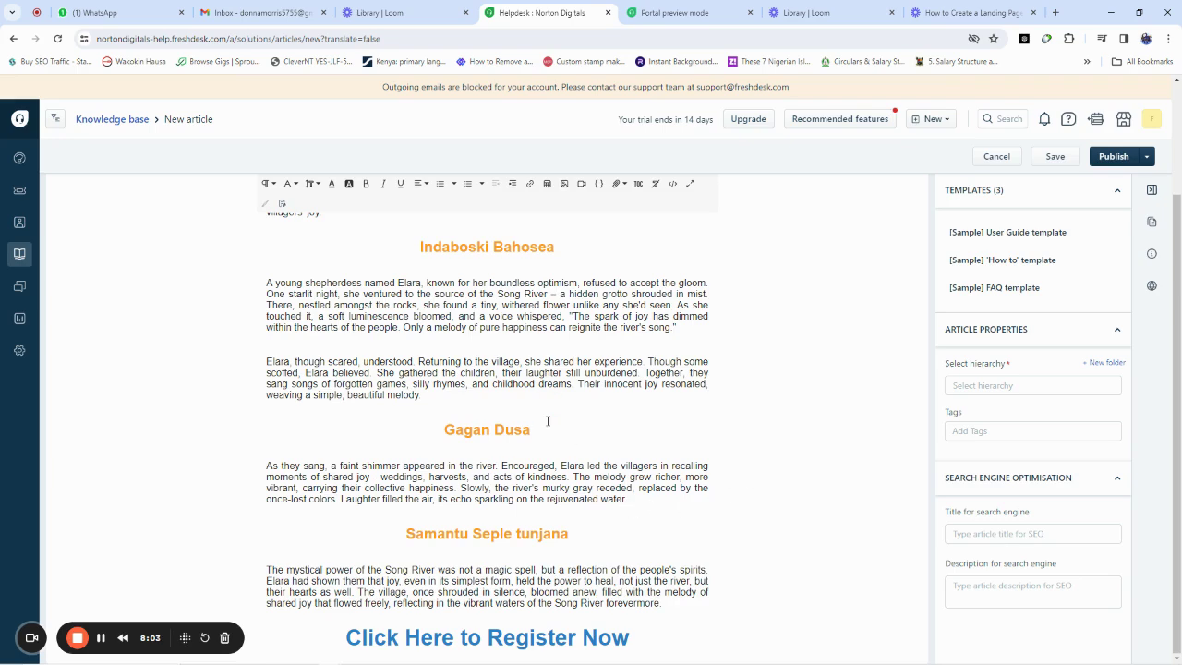
scroll(550, 422, up, 2)
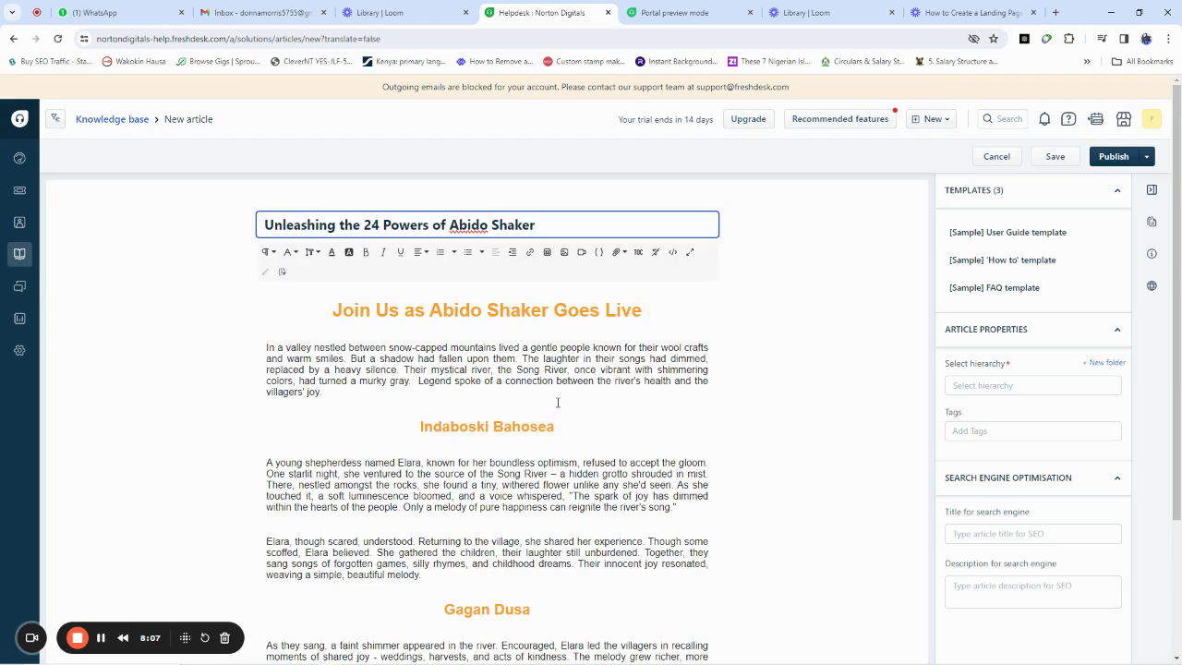
scroll(747, 444, down, 2)
scroll(746, 443, up, 2)
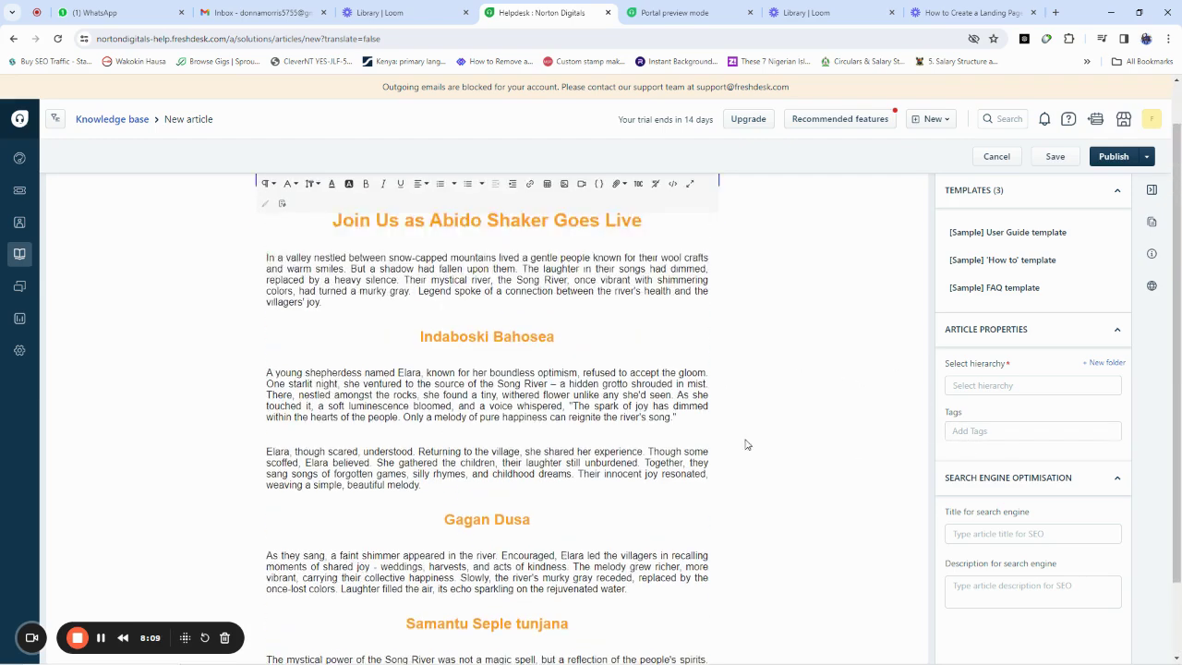
Step: Create a 'Products' folder under General with description 'Abido shaker'
click(1104, 363)
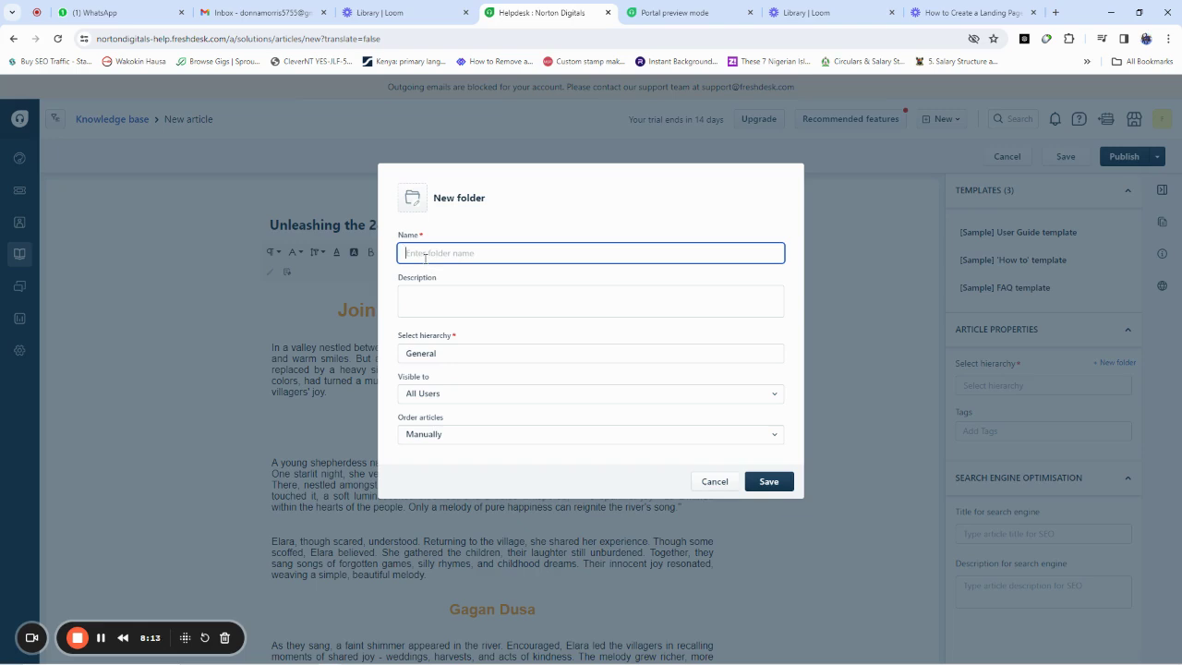
text(Products)
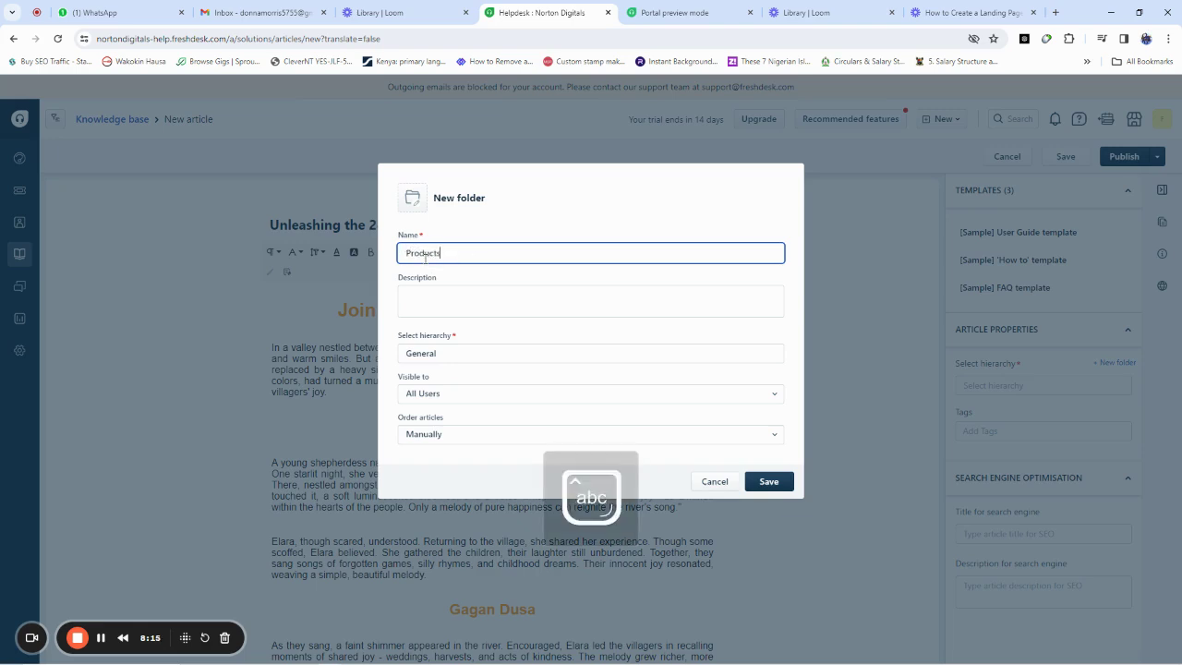
click(431, 299)
text(Abido shaker)
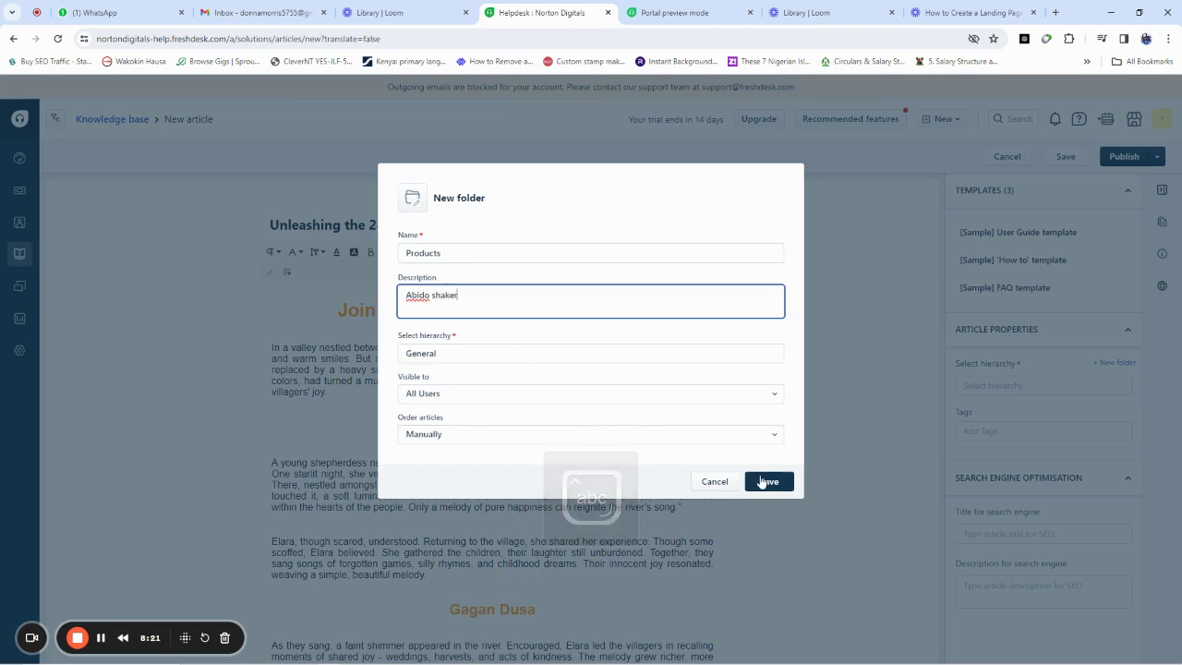
click(763, 482)
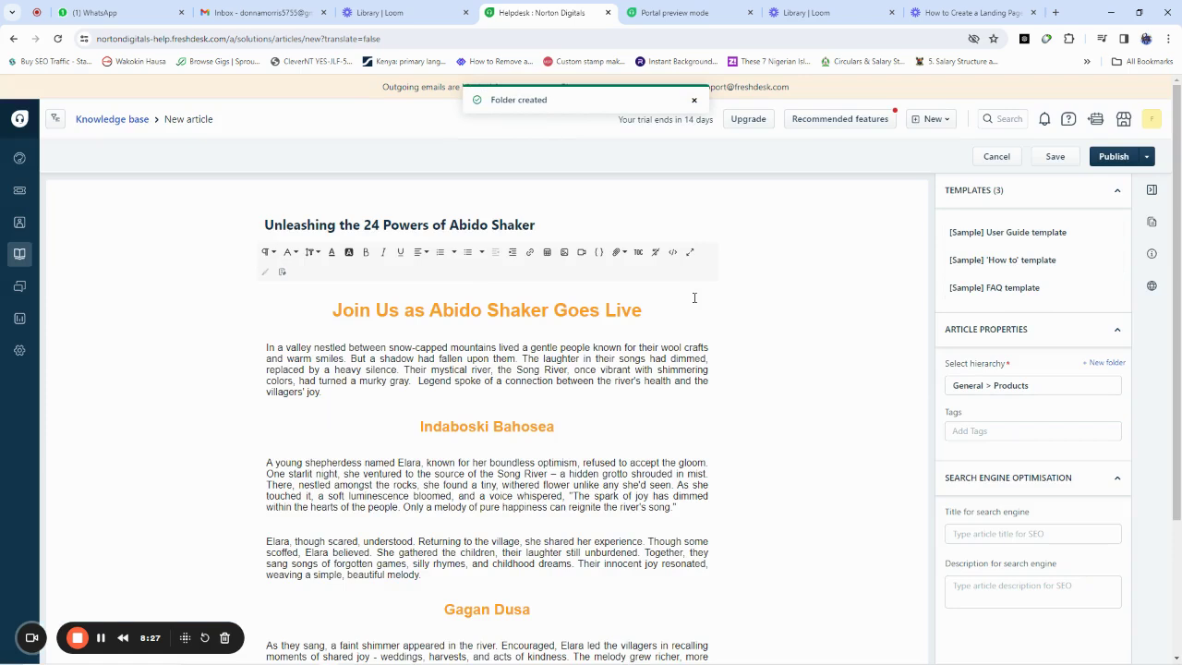
Step: Publish the article, then select its web address in the browser address bar
click(1109, 158)
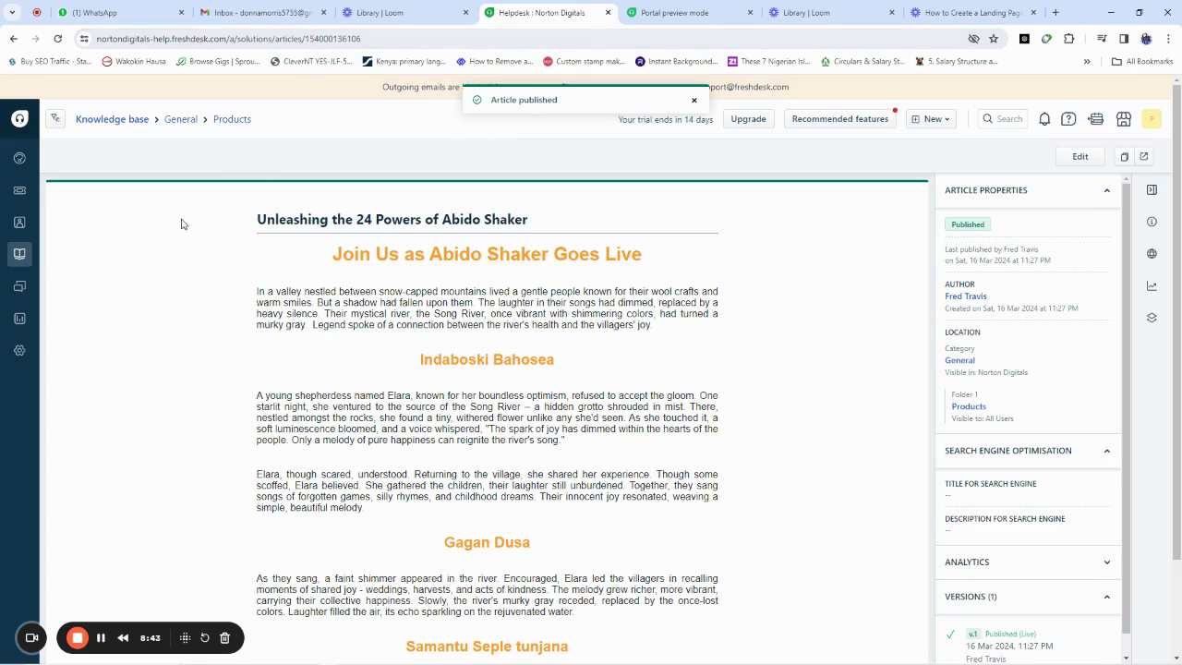
click(288, 39)
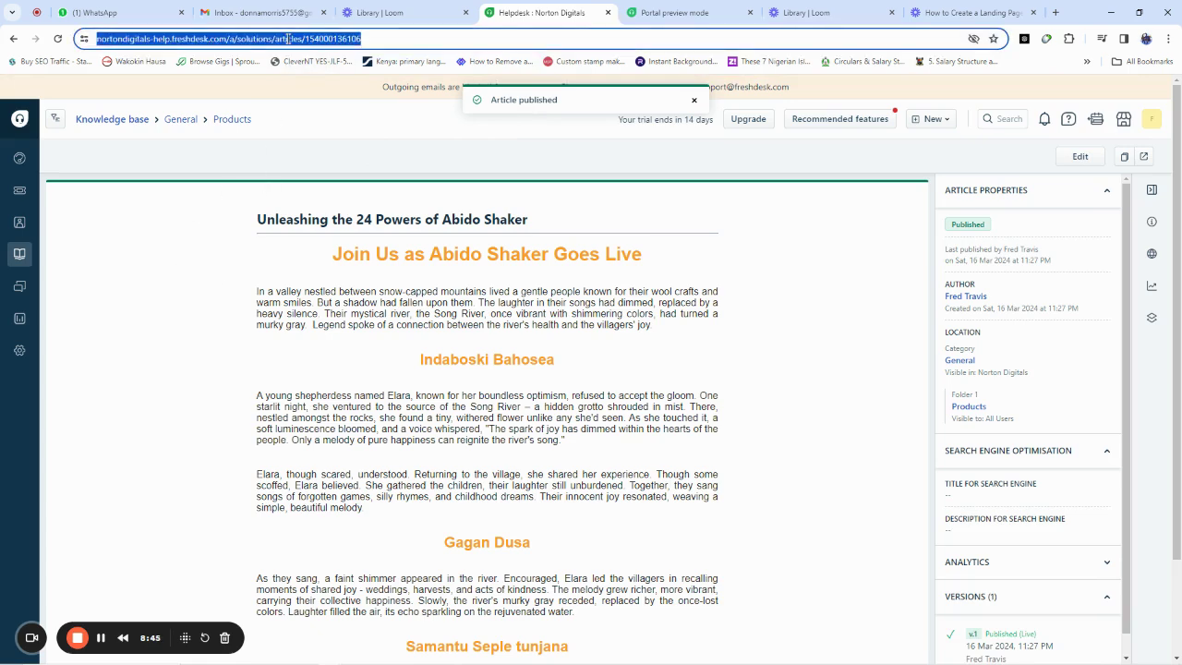
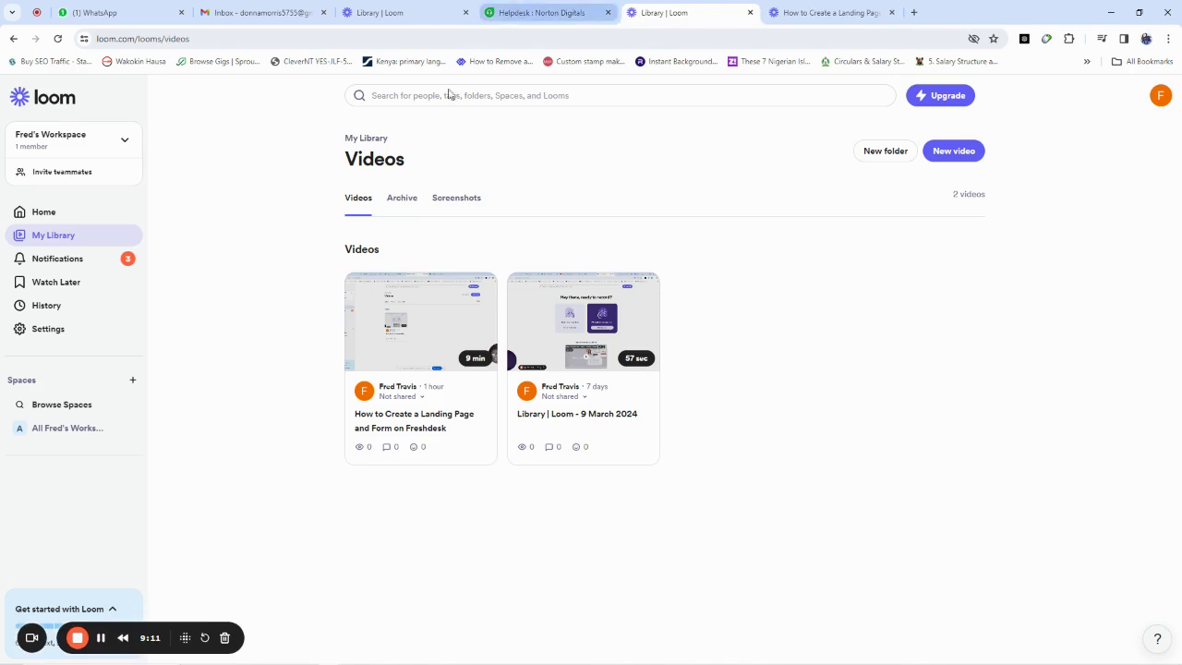
Step: Copy the link address of the 'Unleashing the 24 Powers of Abido Shaker' article in the Products folder
click(536, 13)
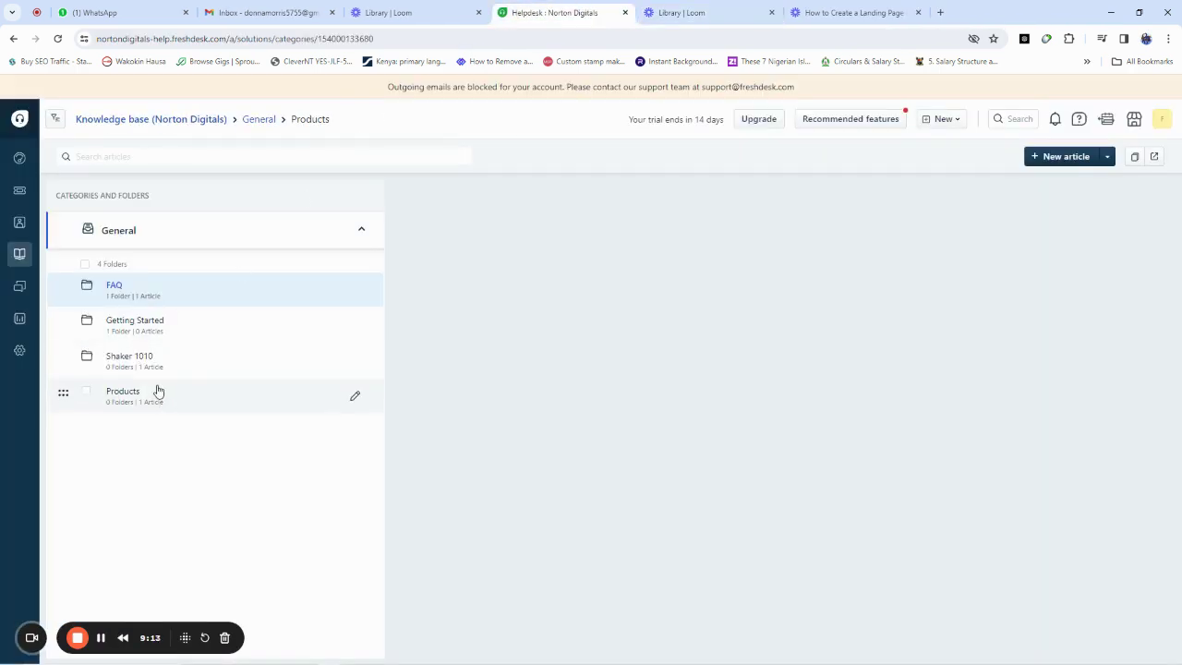
double_click(130, 397)
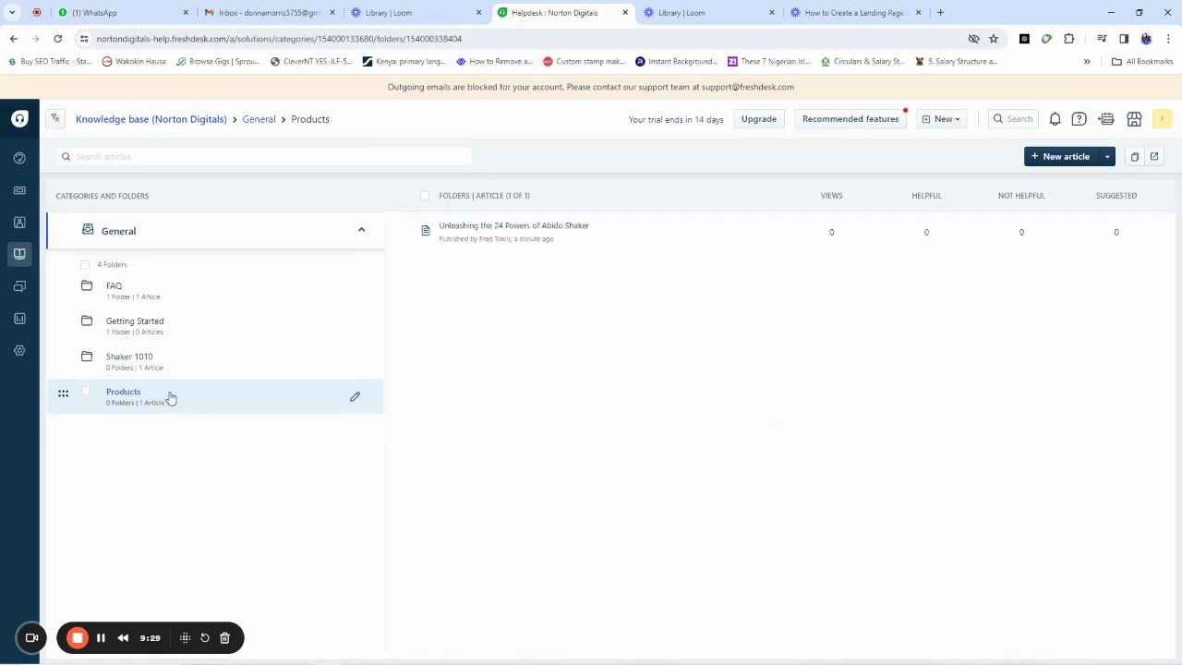
right_click(507, 227)
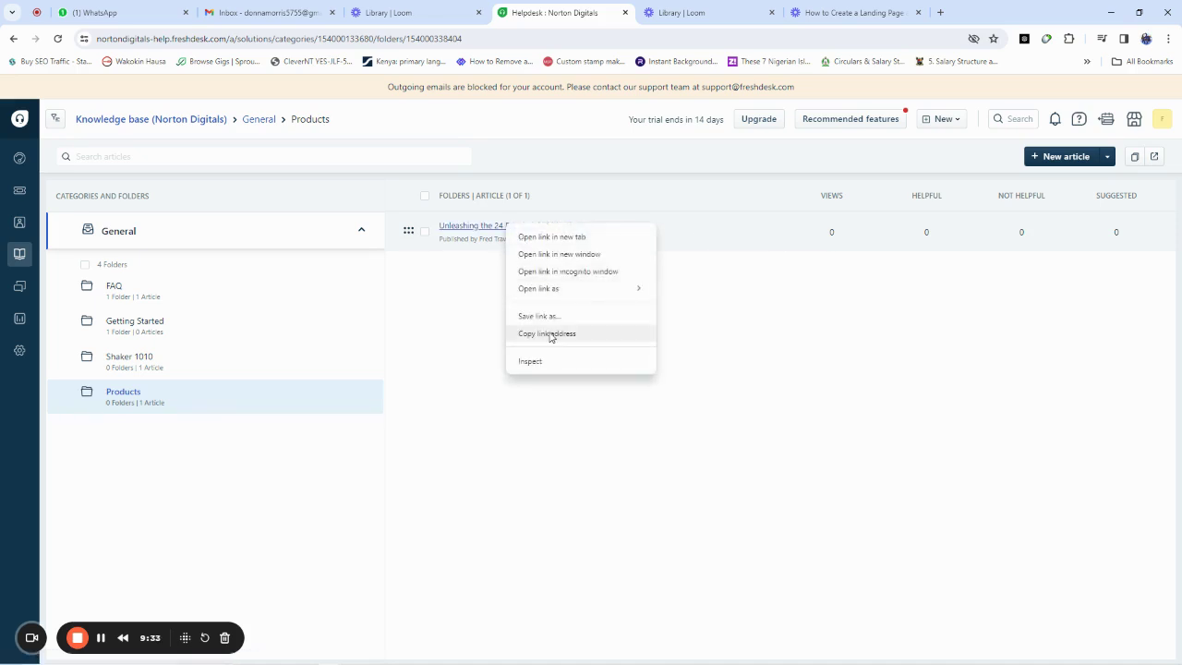
click(550, 333)
click(692, 12)
click(648, 37)
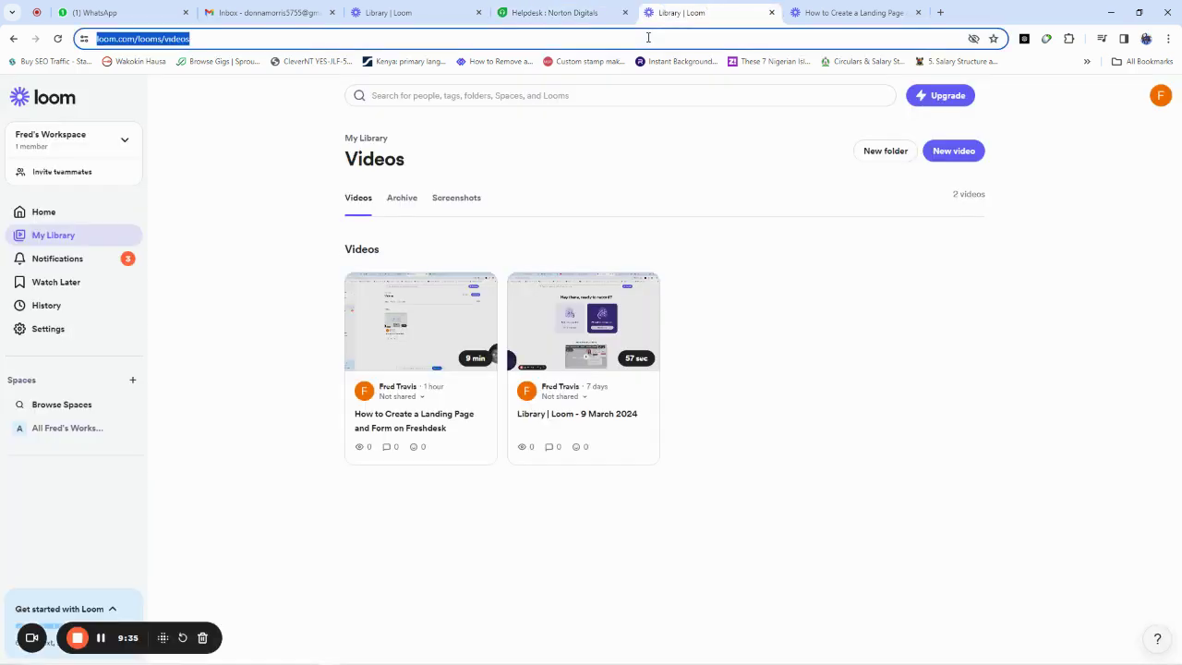
Step: Paste the copied article URL into the other Loom tab's address bar and load it
key(ctrl+v)
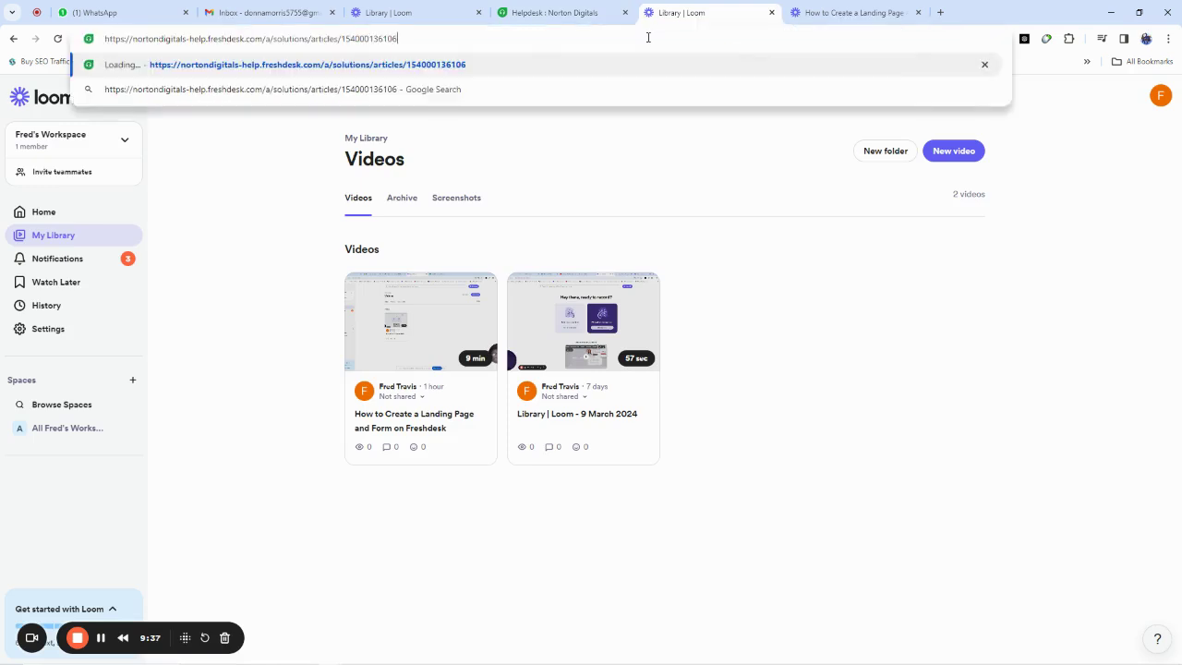
click(397, 12)
click(400, 38)
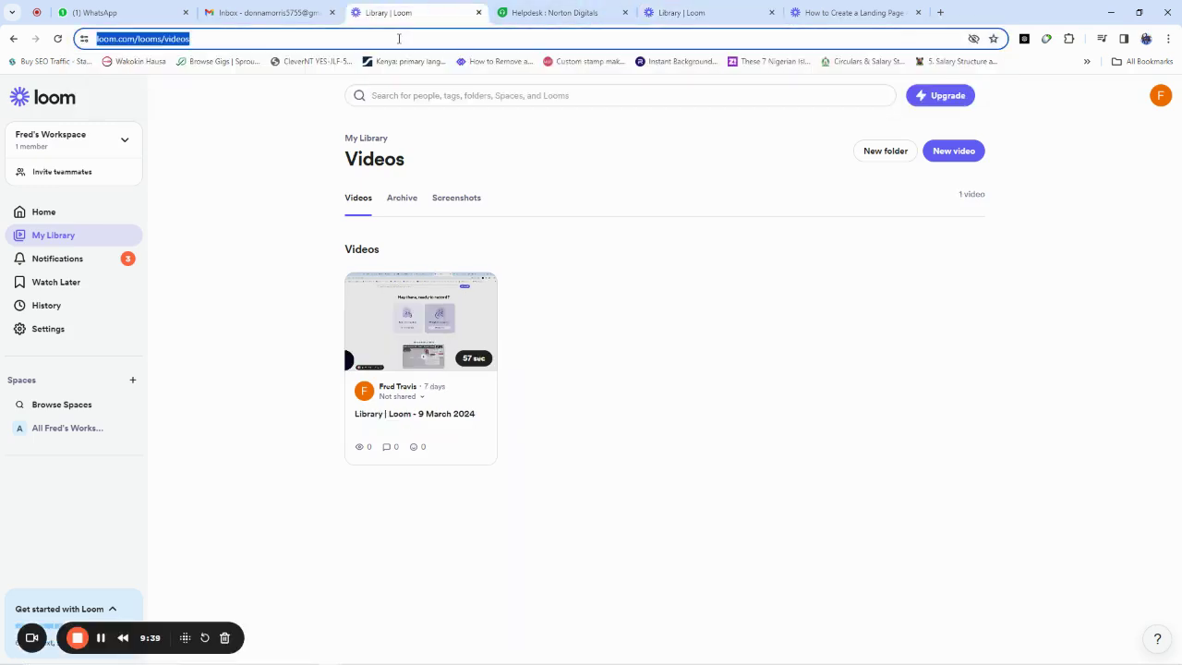
key(ctrl+v)
key(Return)
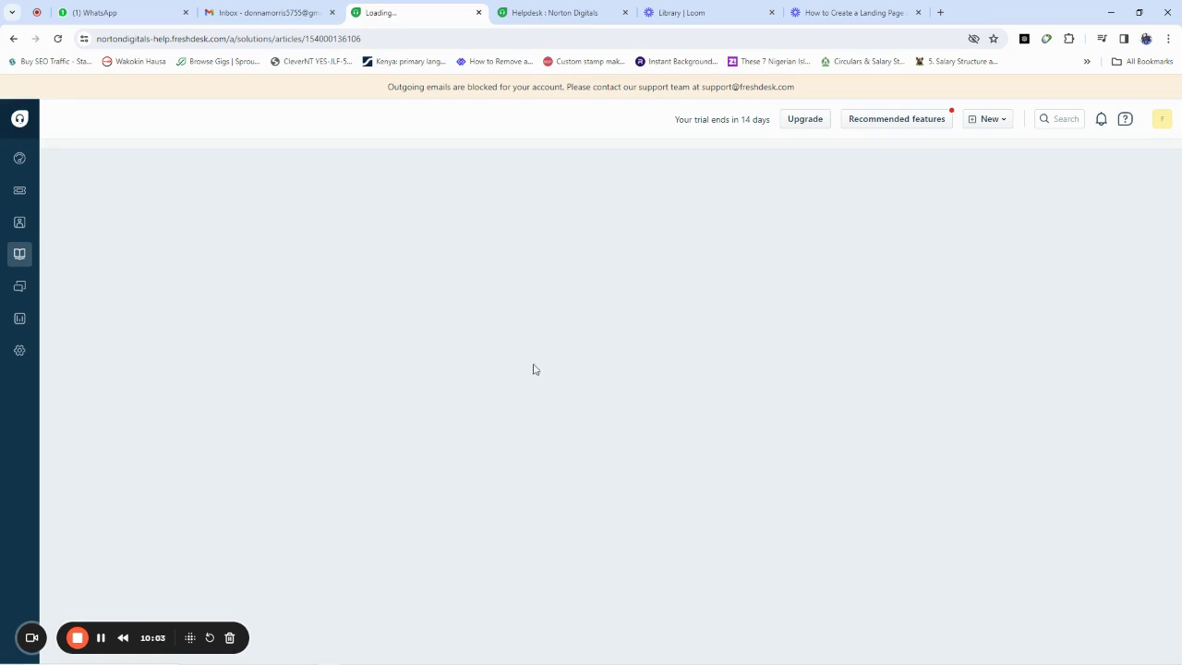
Step: Scroll down the article to the Click Here to Register Now link and back to the title
scroll(651, 383, down, 2)
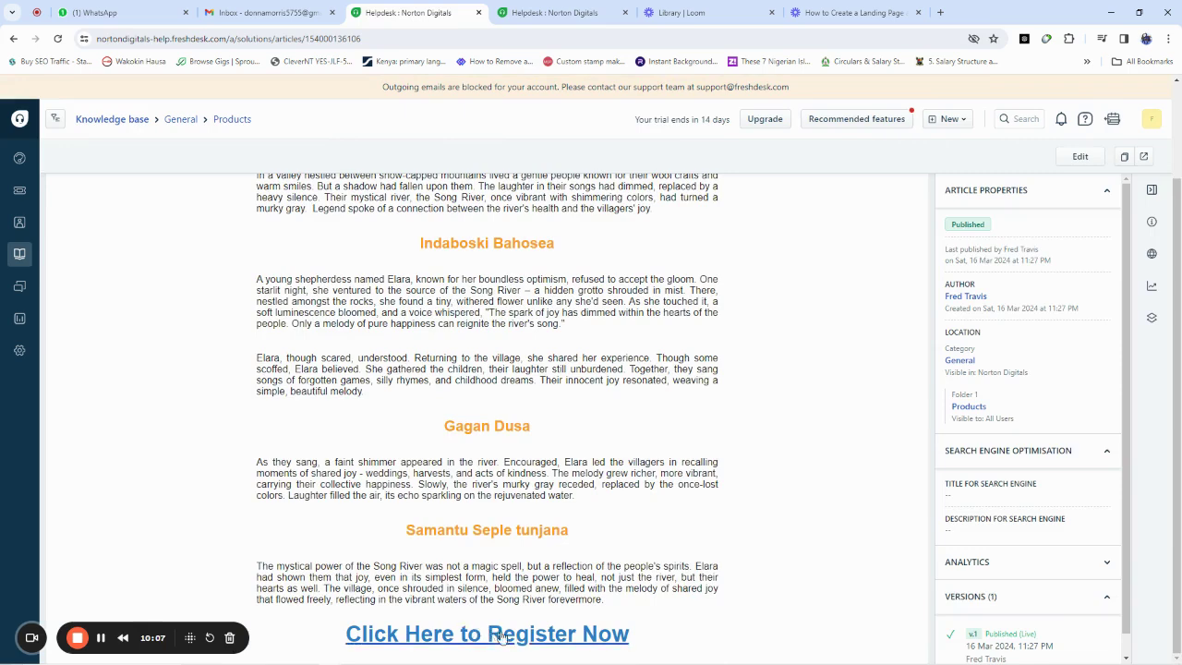
scroll(448, 277, up, 2)
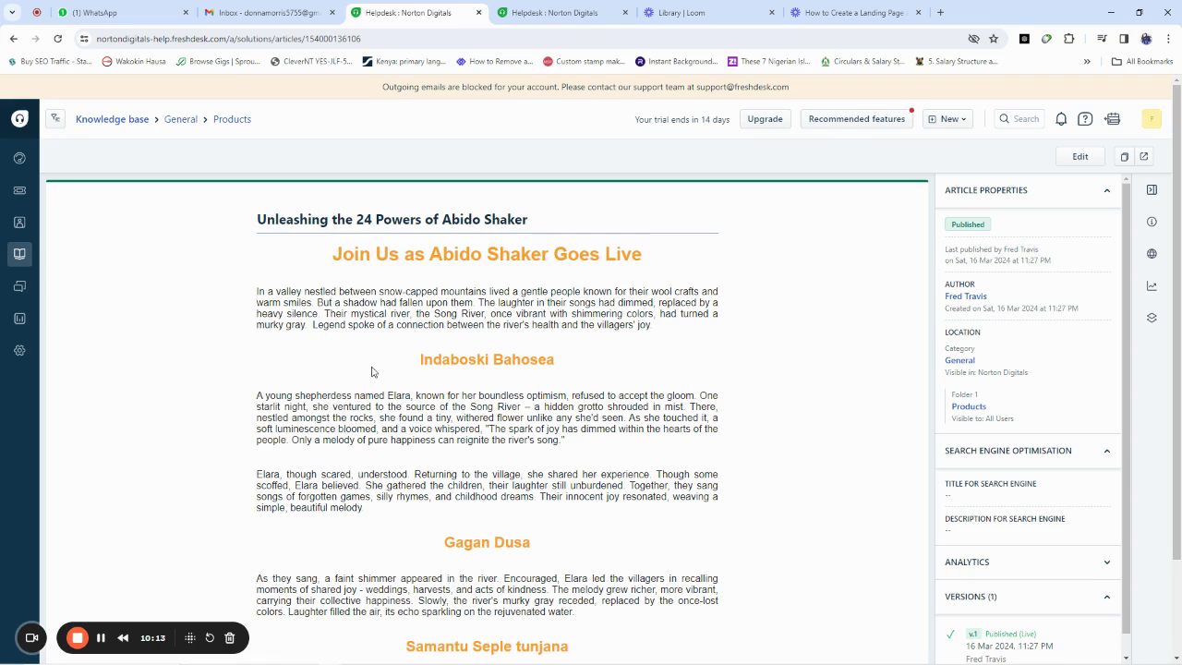
mouse_move(19, 223)
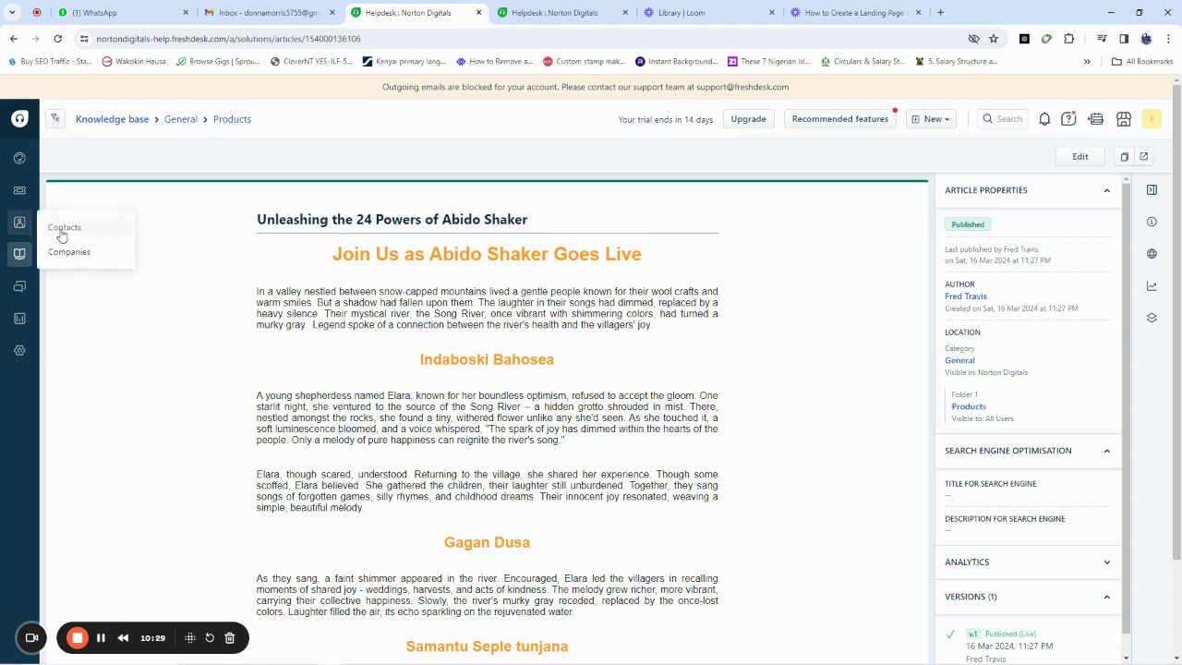
Step: Start a new contact from the Contacts list
click(65, 228)
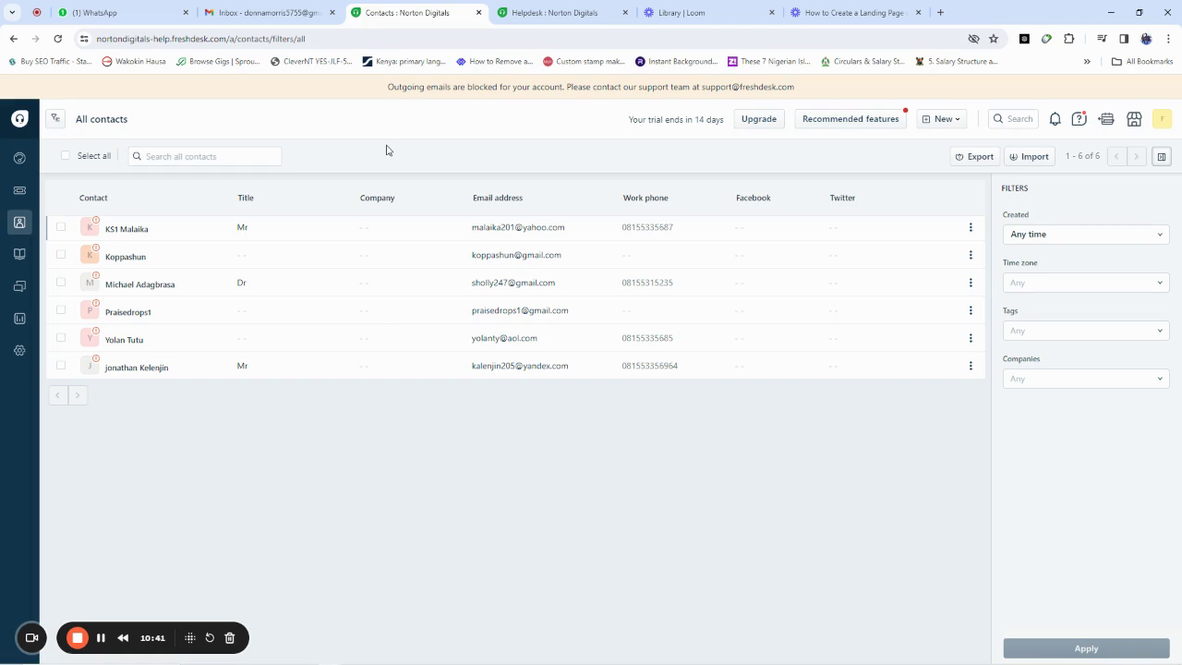
click(939, 120)
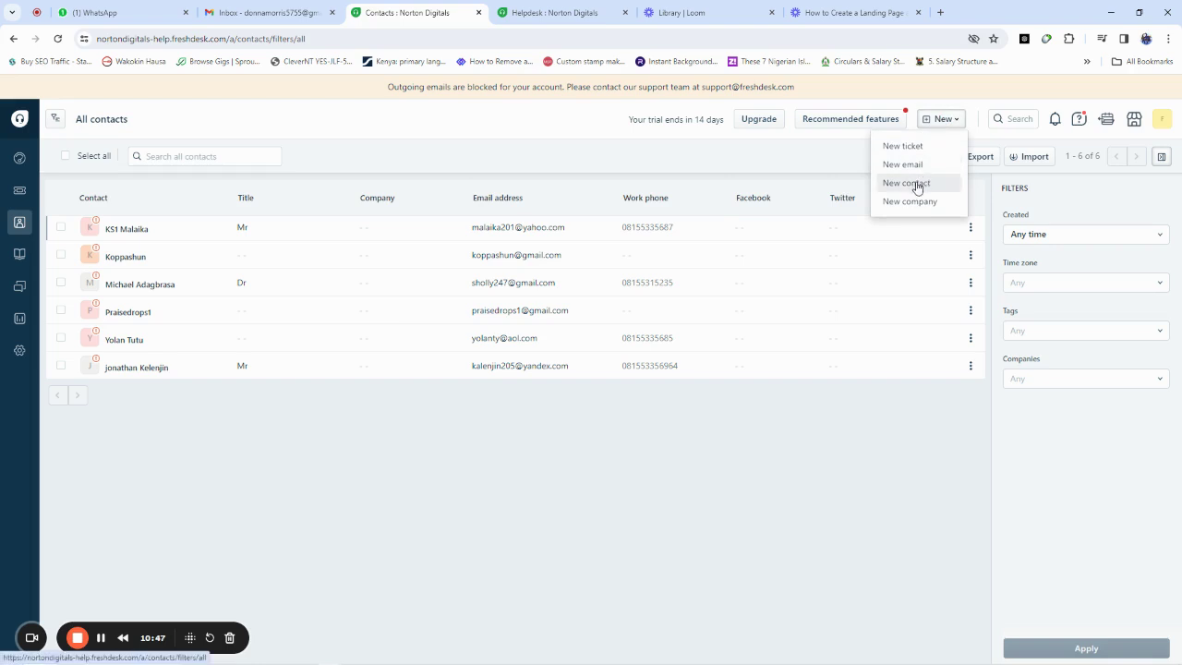
click(918, 185)
Step: Enter the contact's full name and the title Eng
click(880, 227)
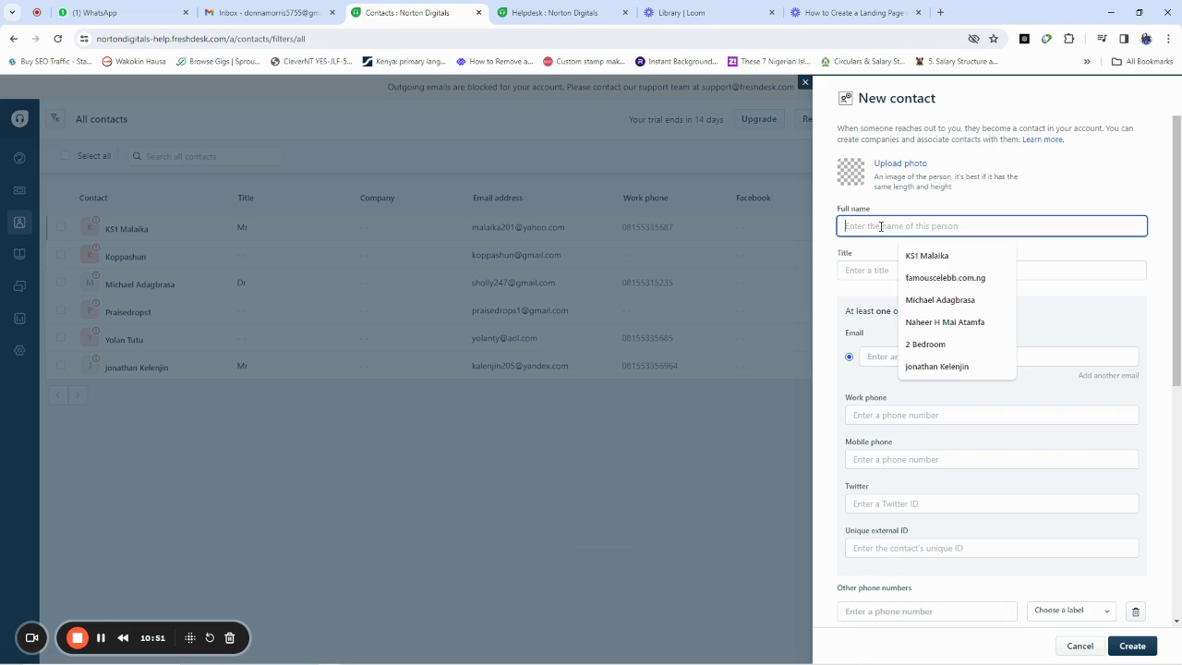
key(Caps_Lock)
key(Caps_Lock)
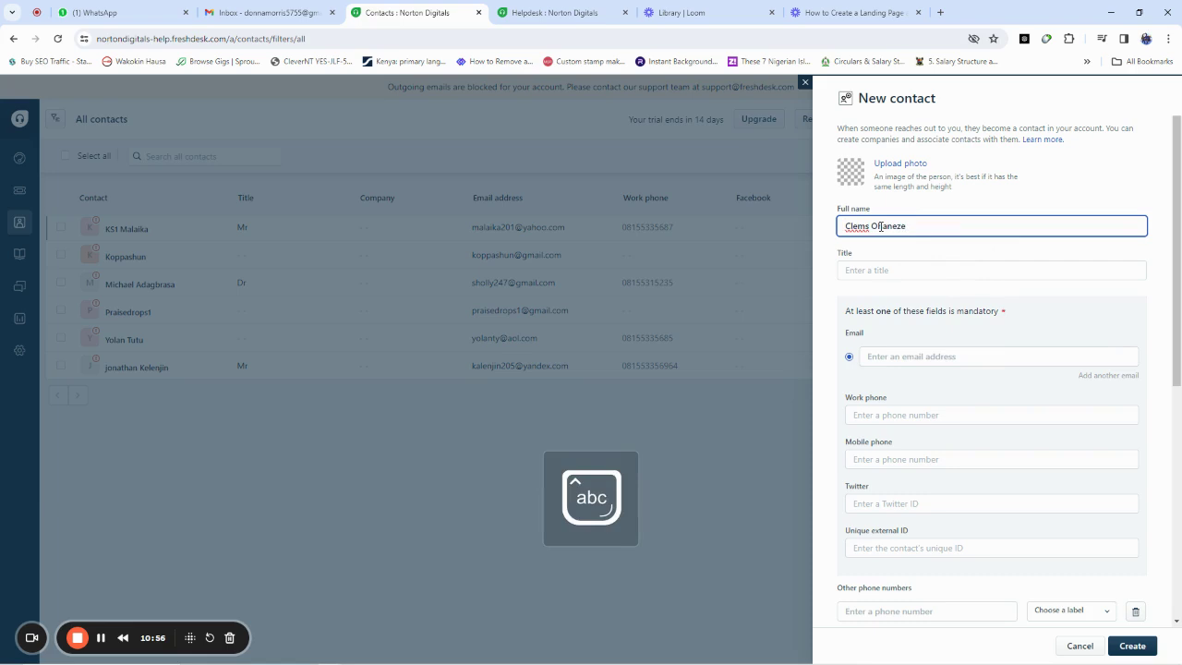
click(885, 270)
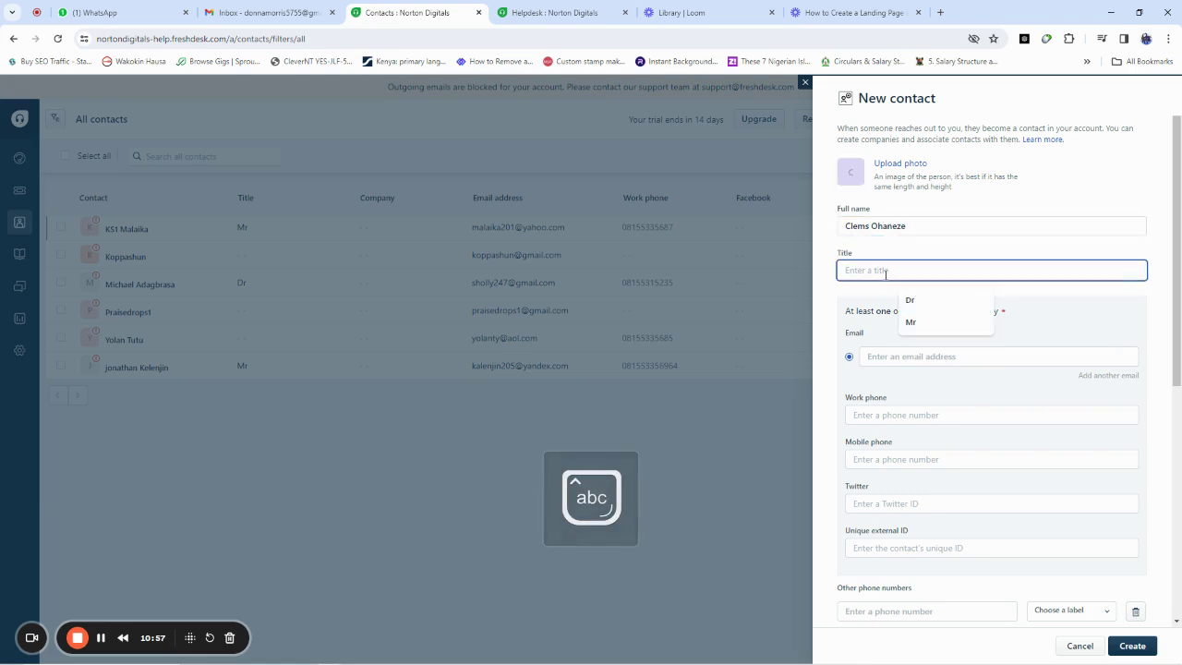
key(Caps_Lock)
text(E)
key(Caps_Lock)
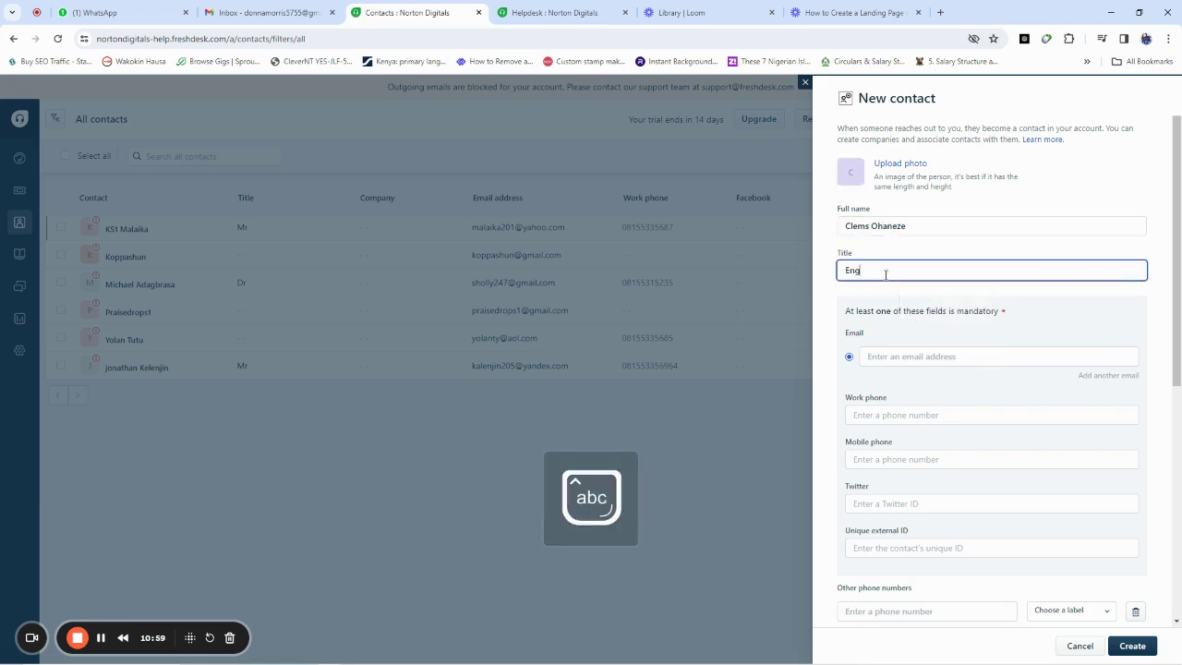
Step: Add the contact's e-mail and work phone, reuse the number as mobile, and create the contact
click(879, 358)
text(cel)
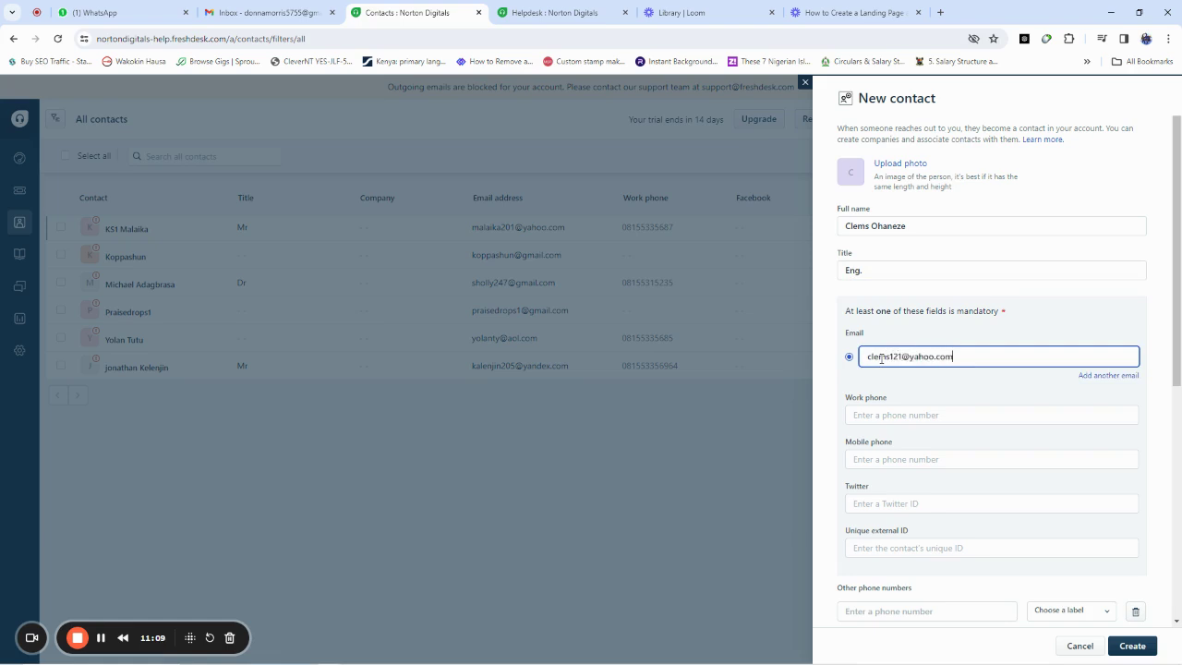
click(881, 417)
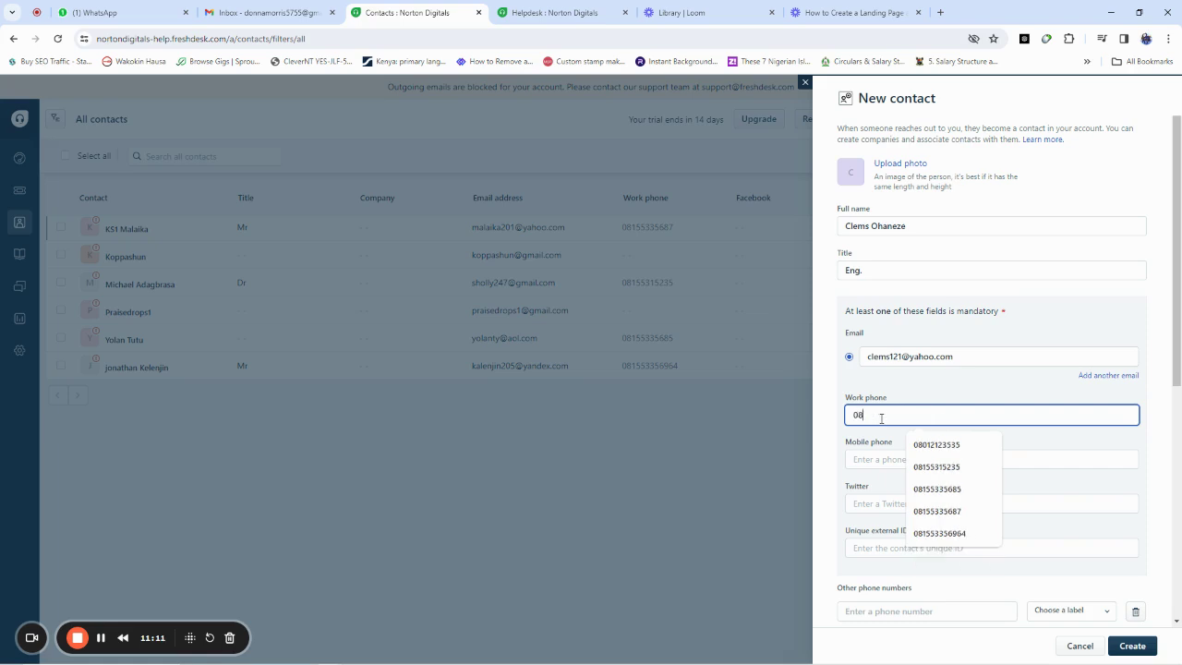
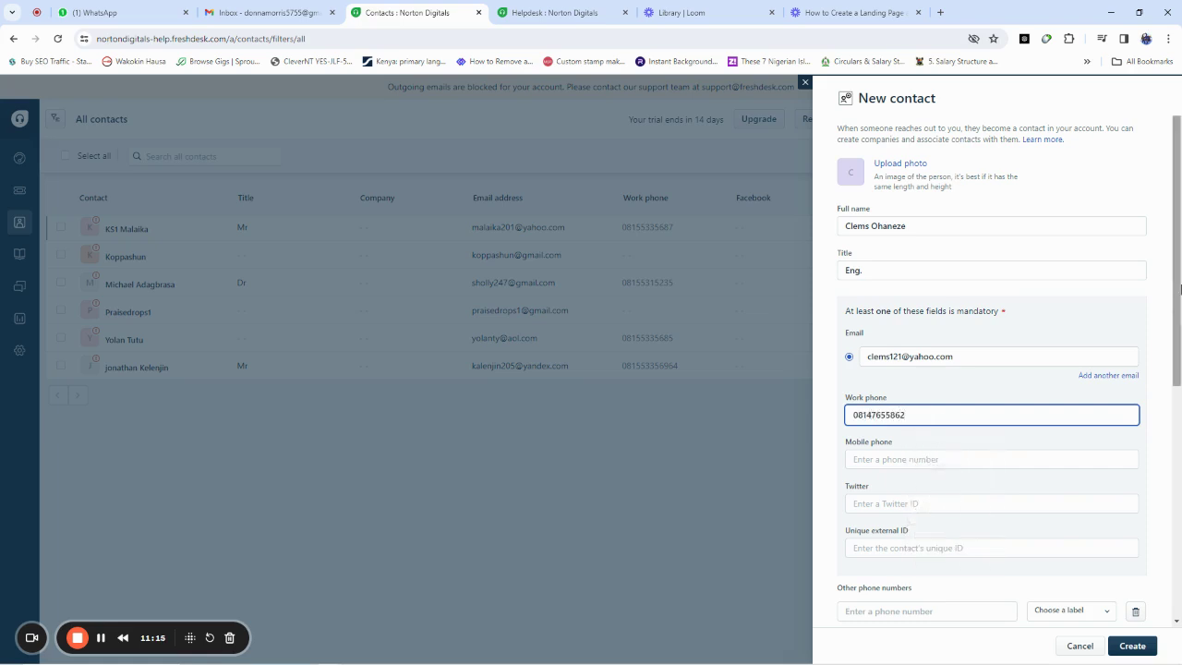
key(ctrl+a)
key(ctrl+c)
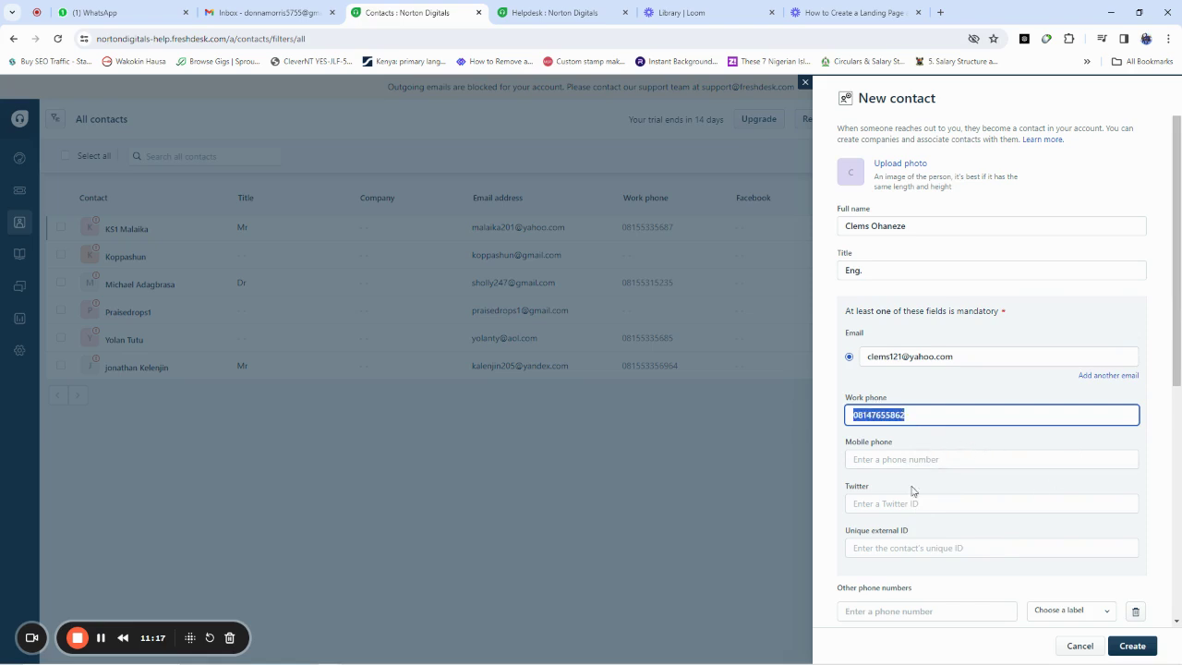
click(891, 459)
key(ctrl+v)
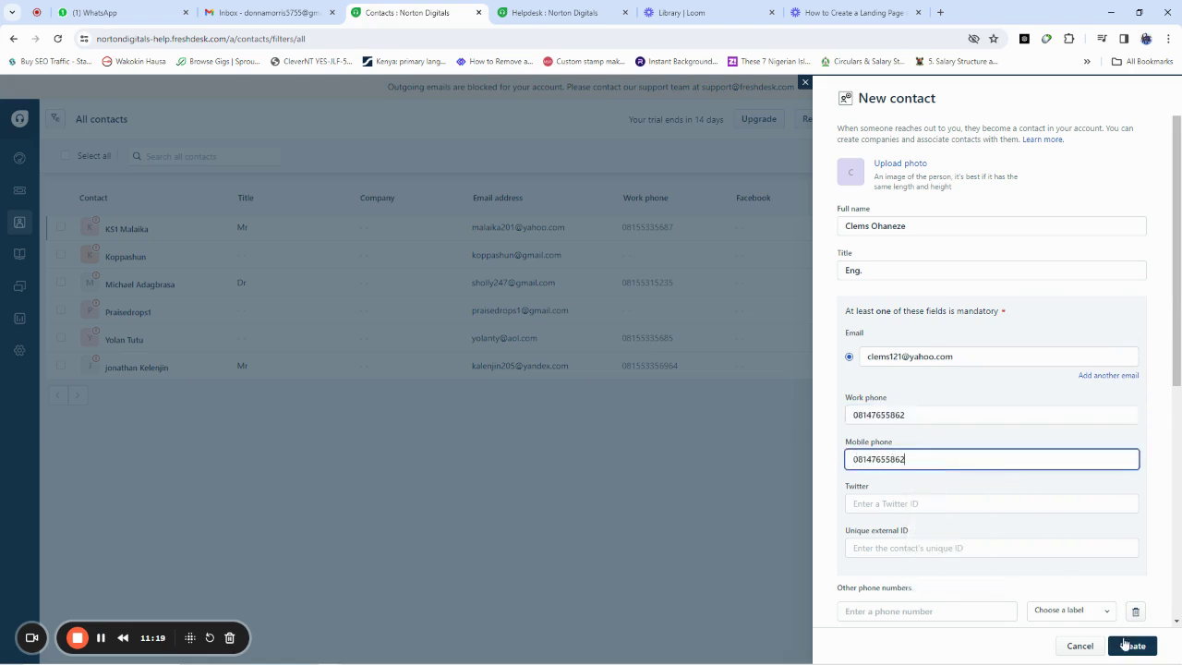
click(1131, 646)
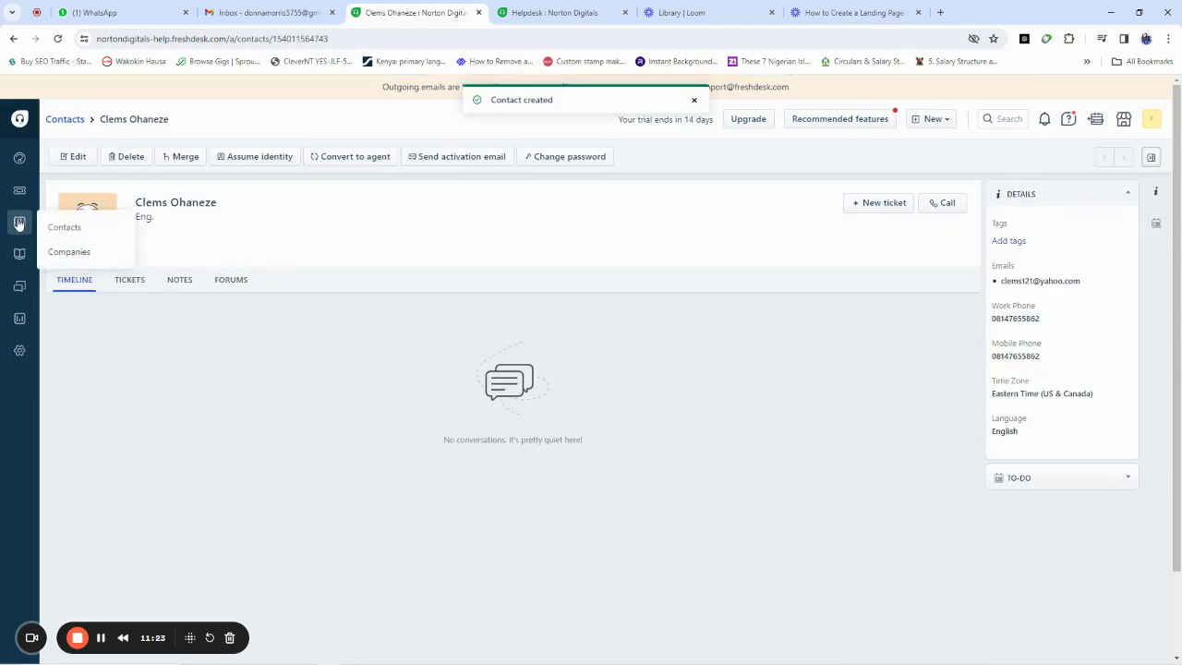
Step: Export all contacts with every field and open the Account exports page
click(48, 227)
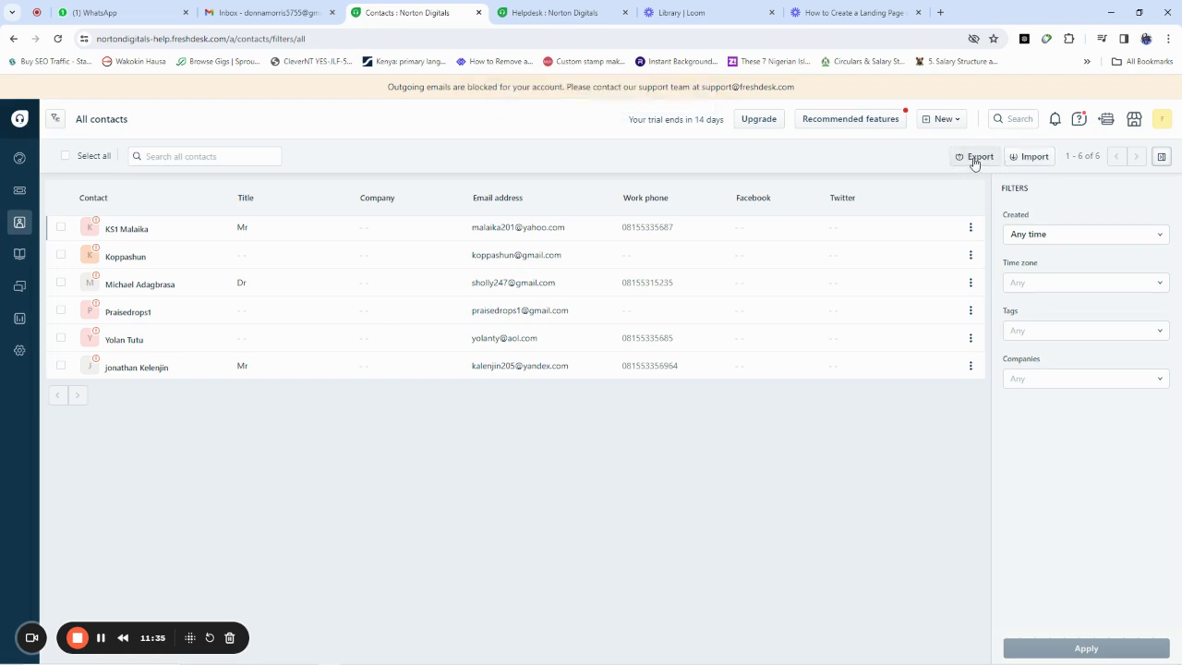
click(974, 159)
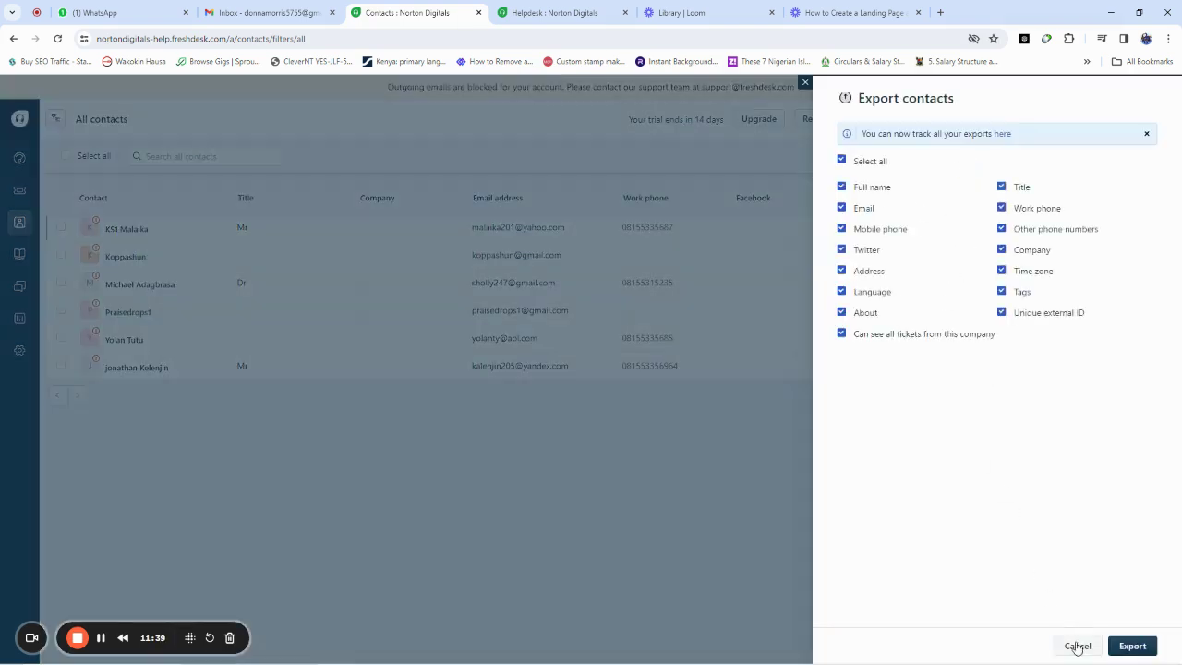
click(1133, 646)
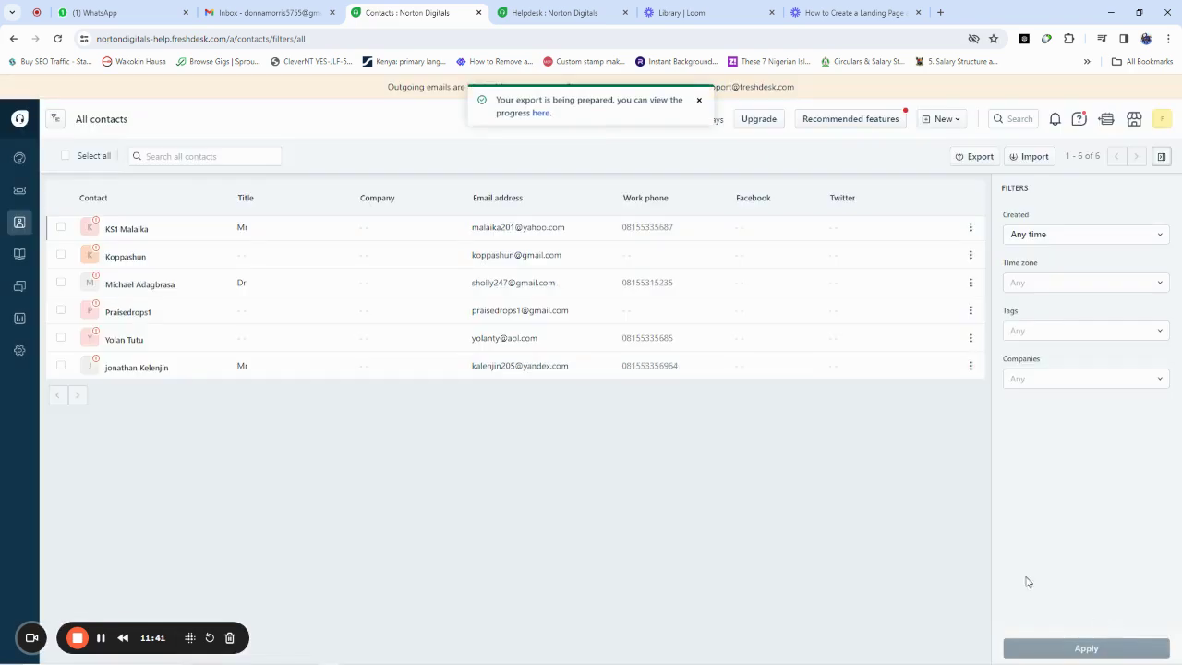
click(541, 113)
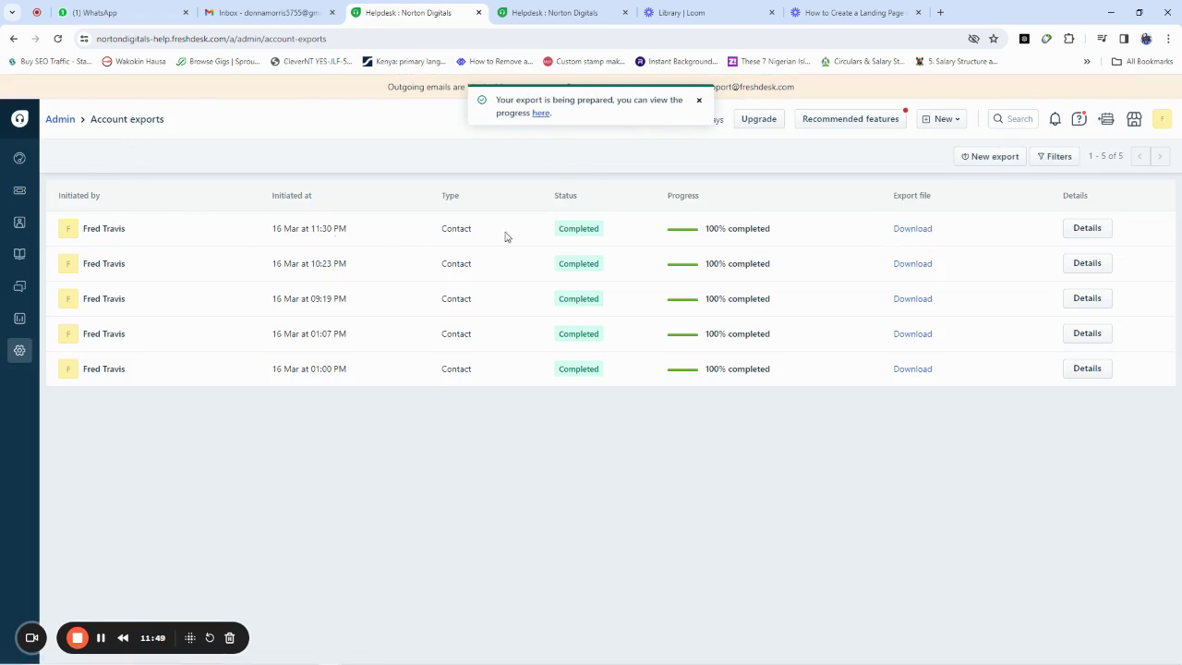
Step: Download the newest contact export and return to the All contacts list
click(912, 230)
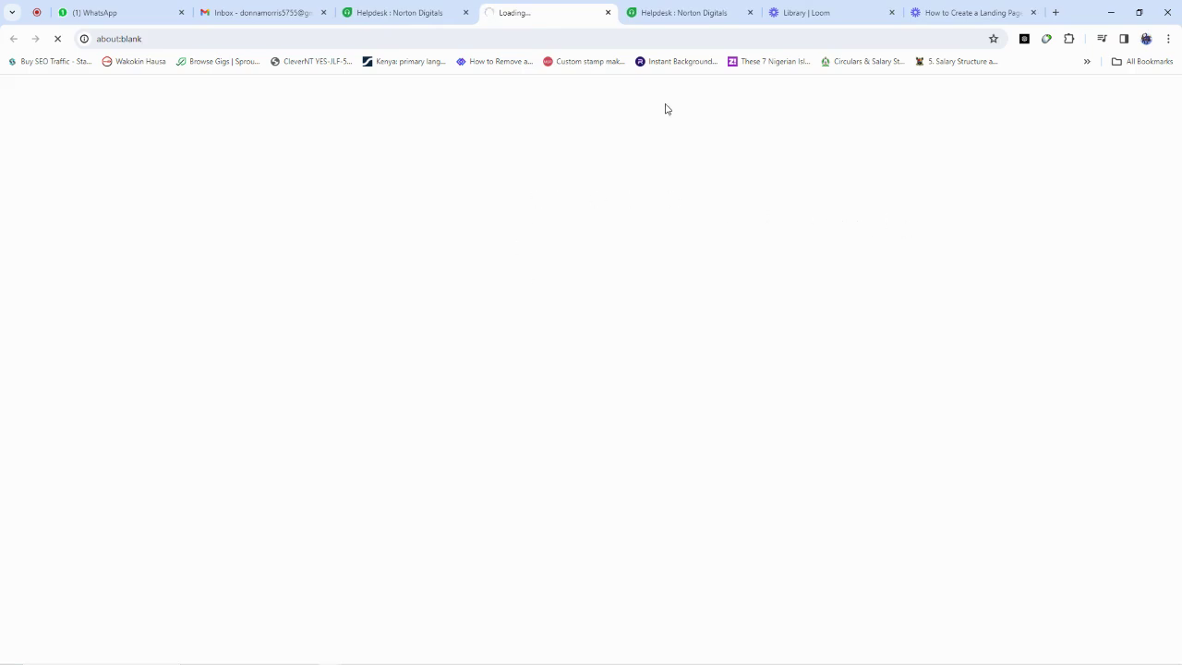
click(410, 7)
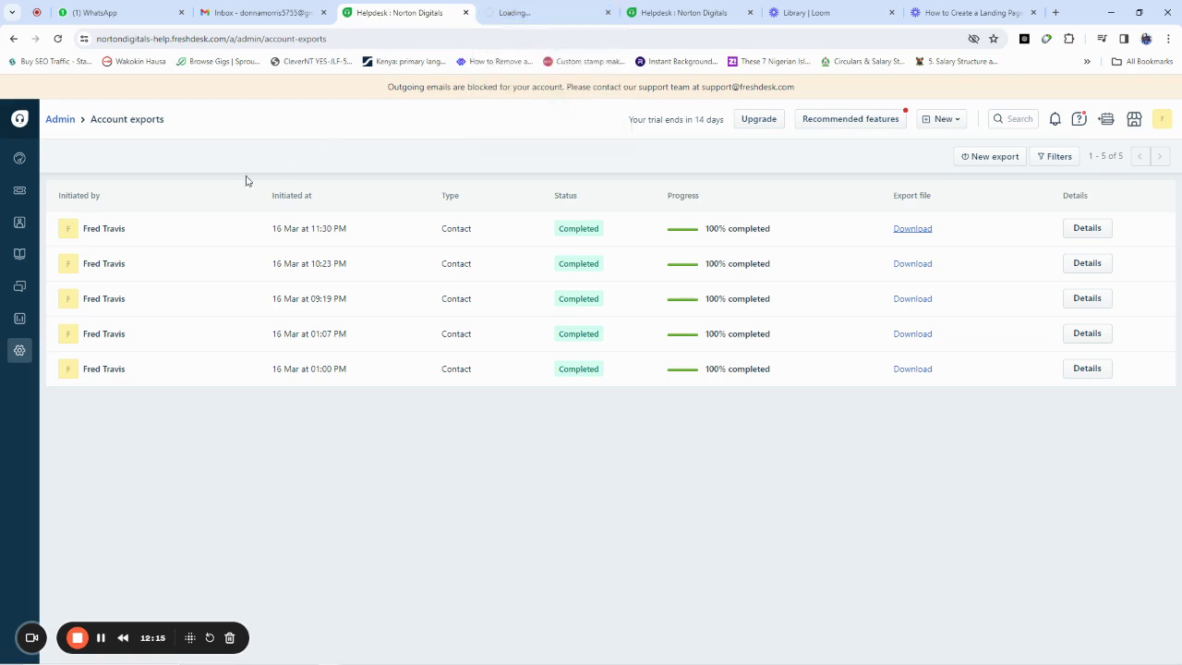
mouse_move(19, 223)
click(77, 228)
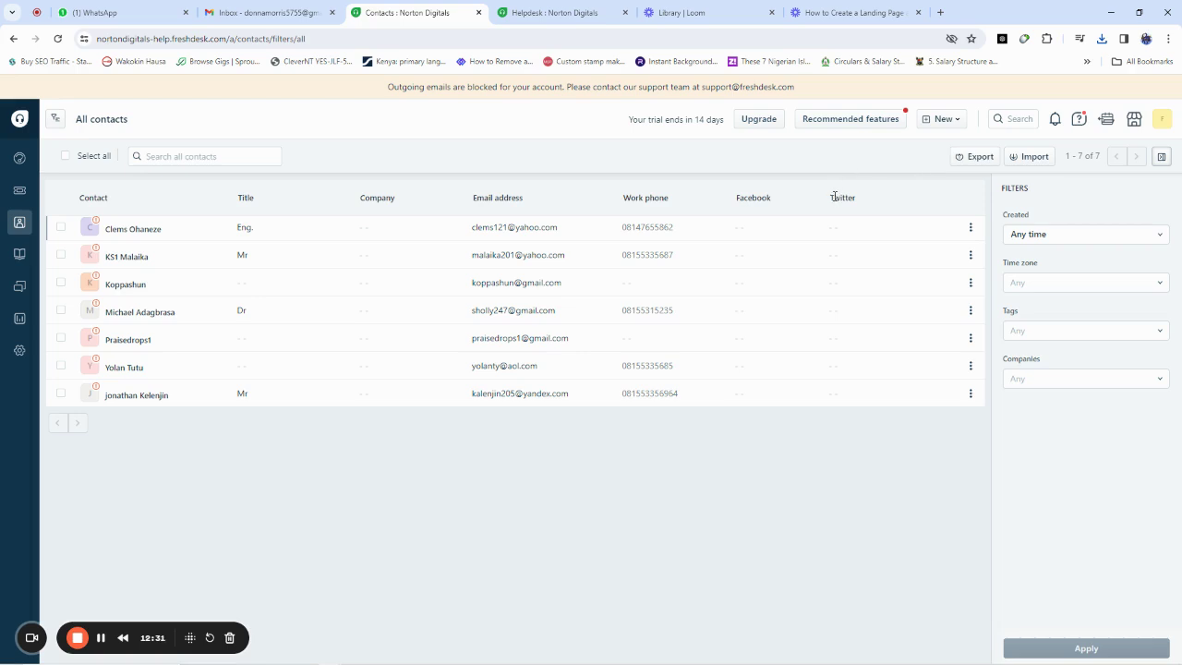
Step: Open the Import contacts panel, closing and reopening it once
click(1025, 164)
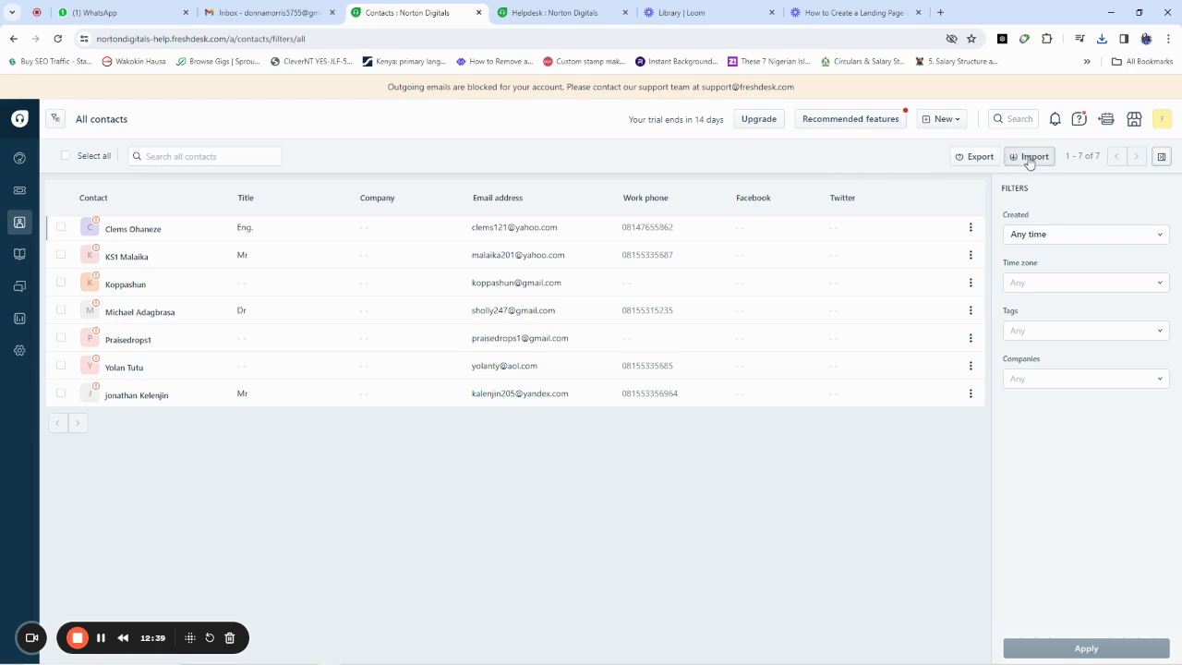
click(1030, 159)
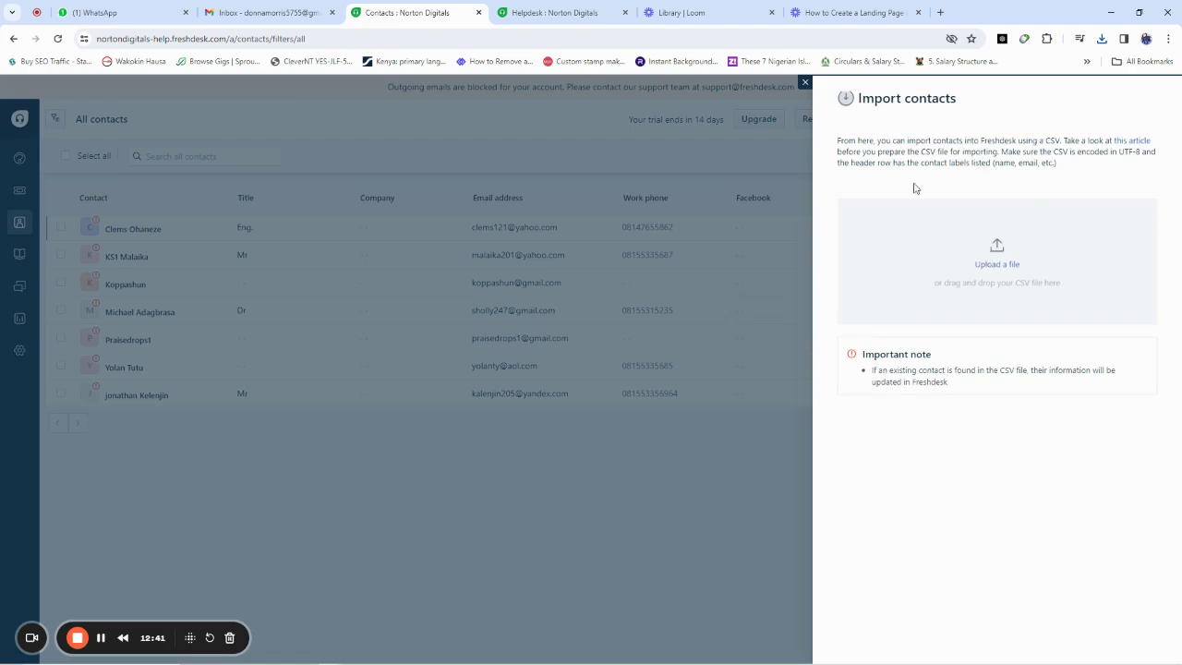
click(806, 82)
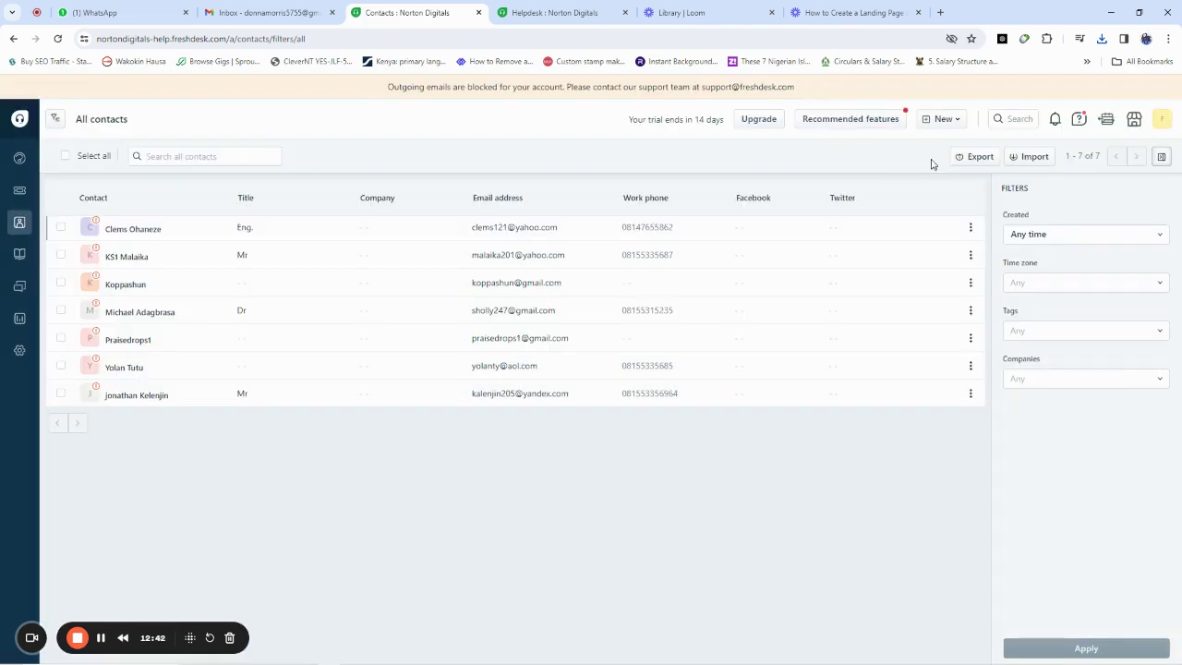
click(1034, 157)
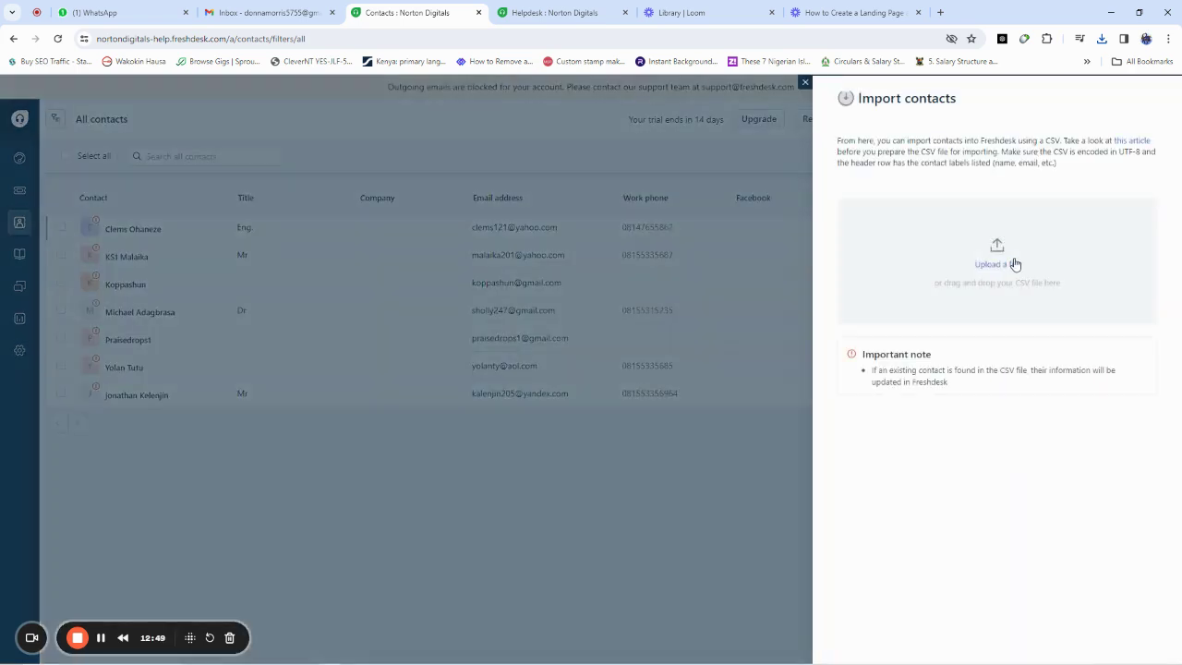
Step: Upload the newest contacts CSV from Downloads and import it with its mapped columns
click(986, 265)
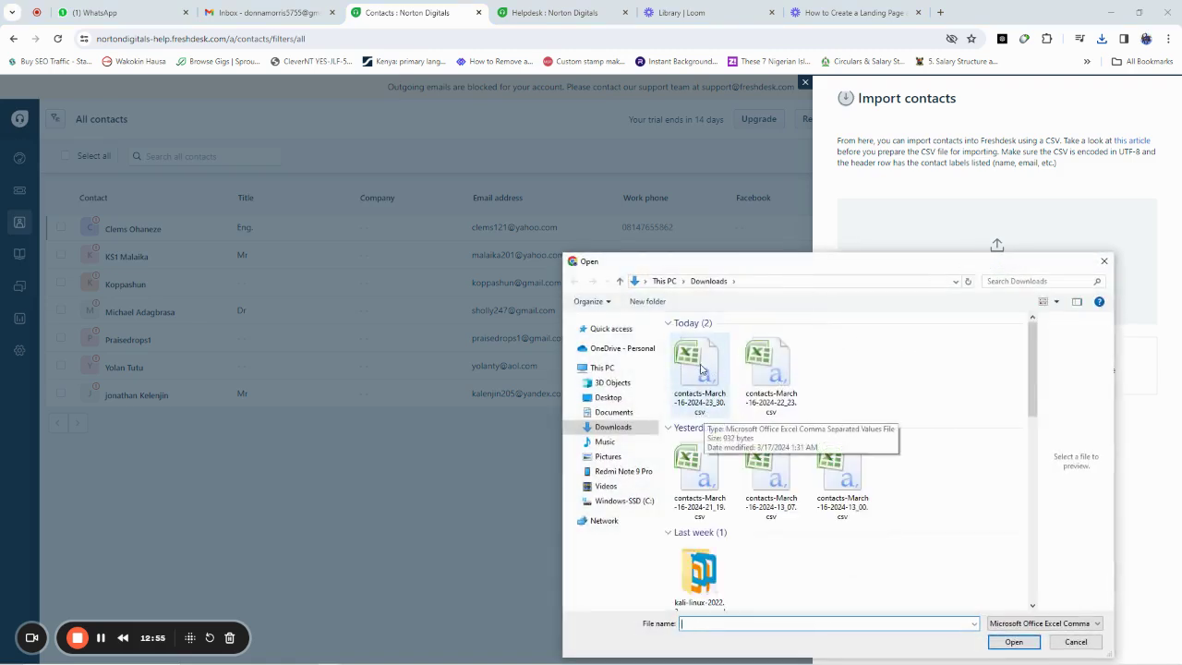
click(700, 368)
click(1016, 642)
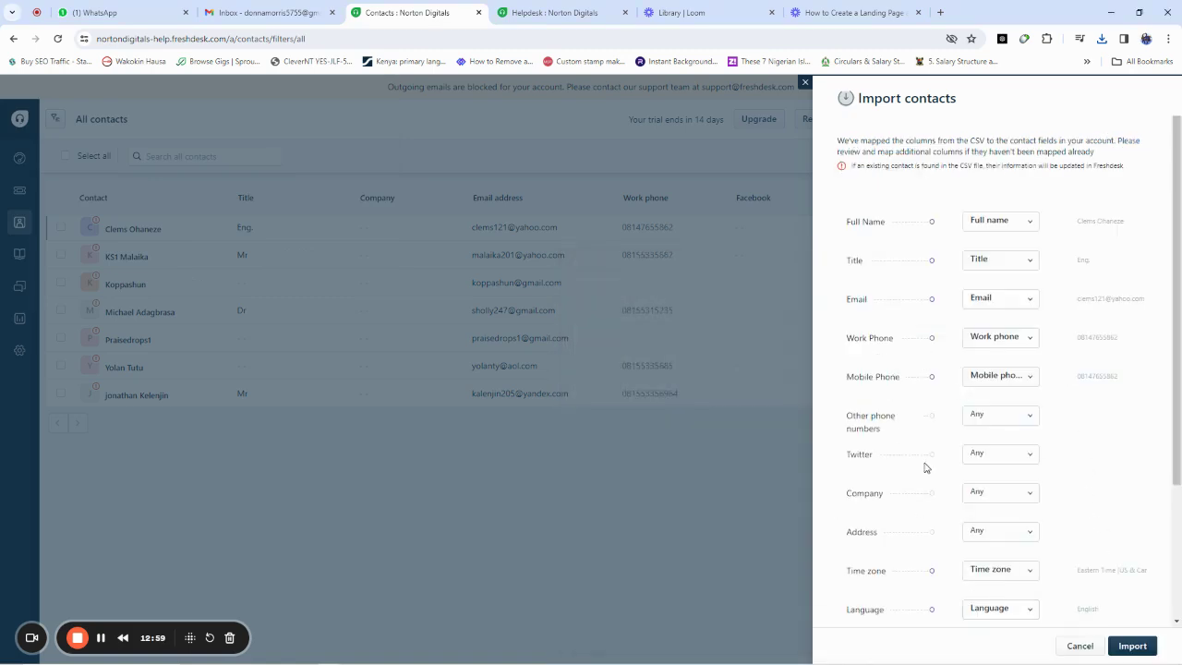
click(1125, 646)
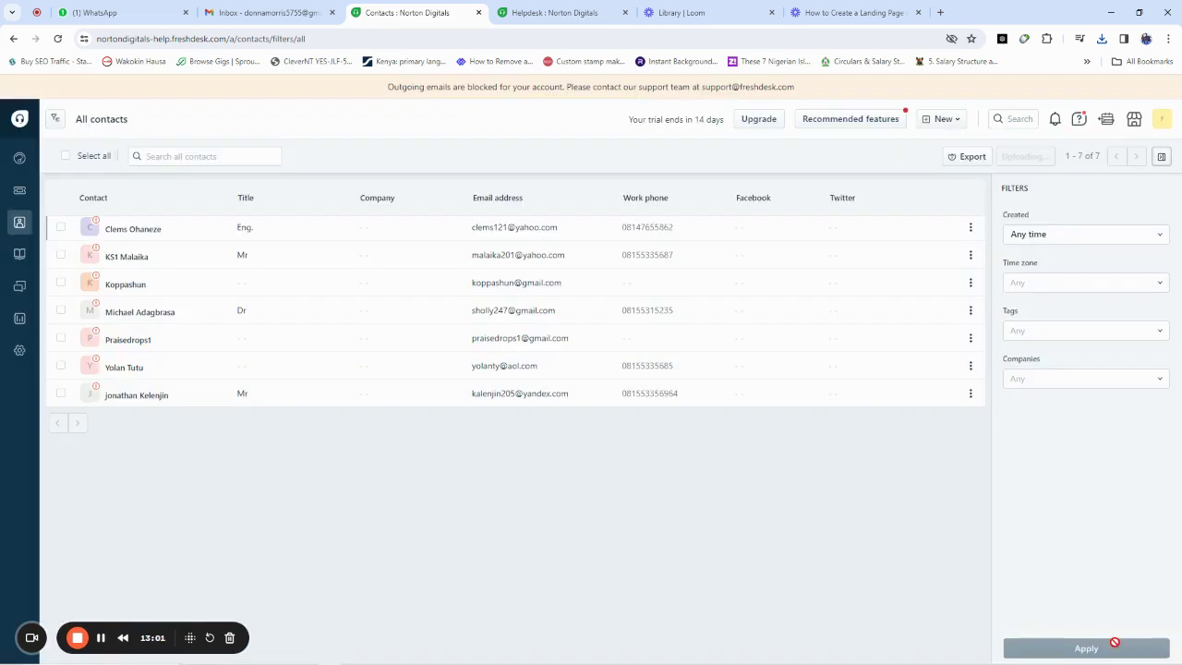